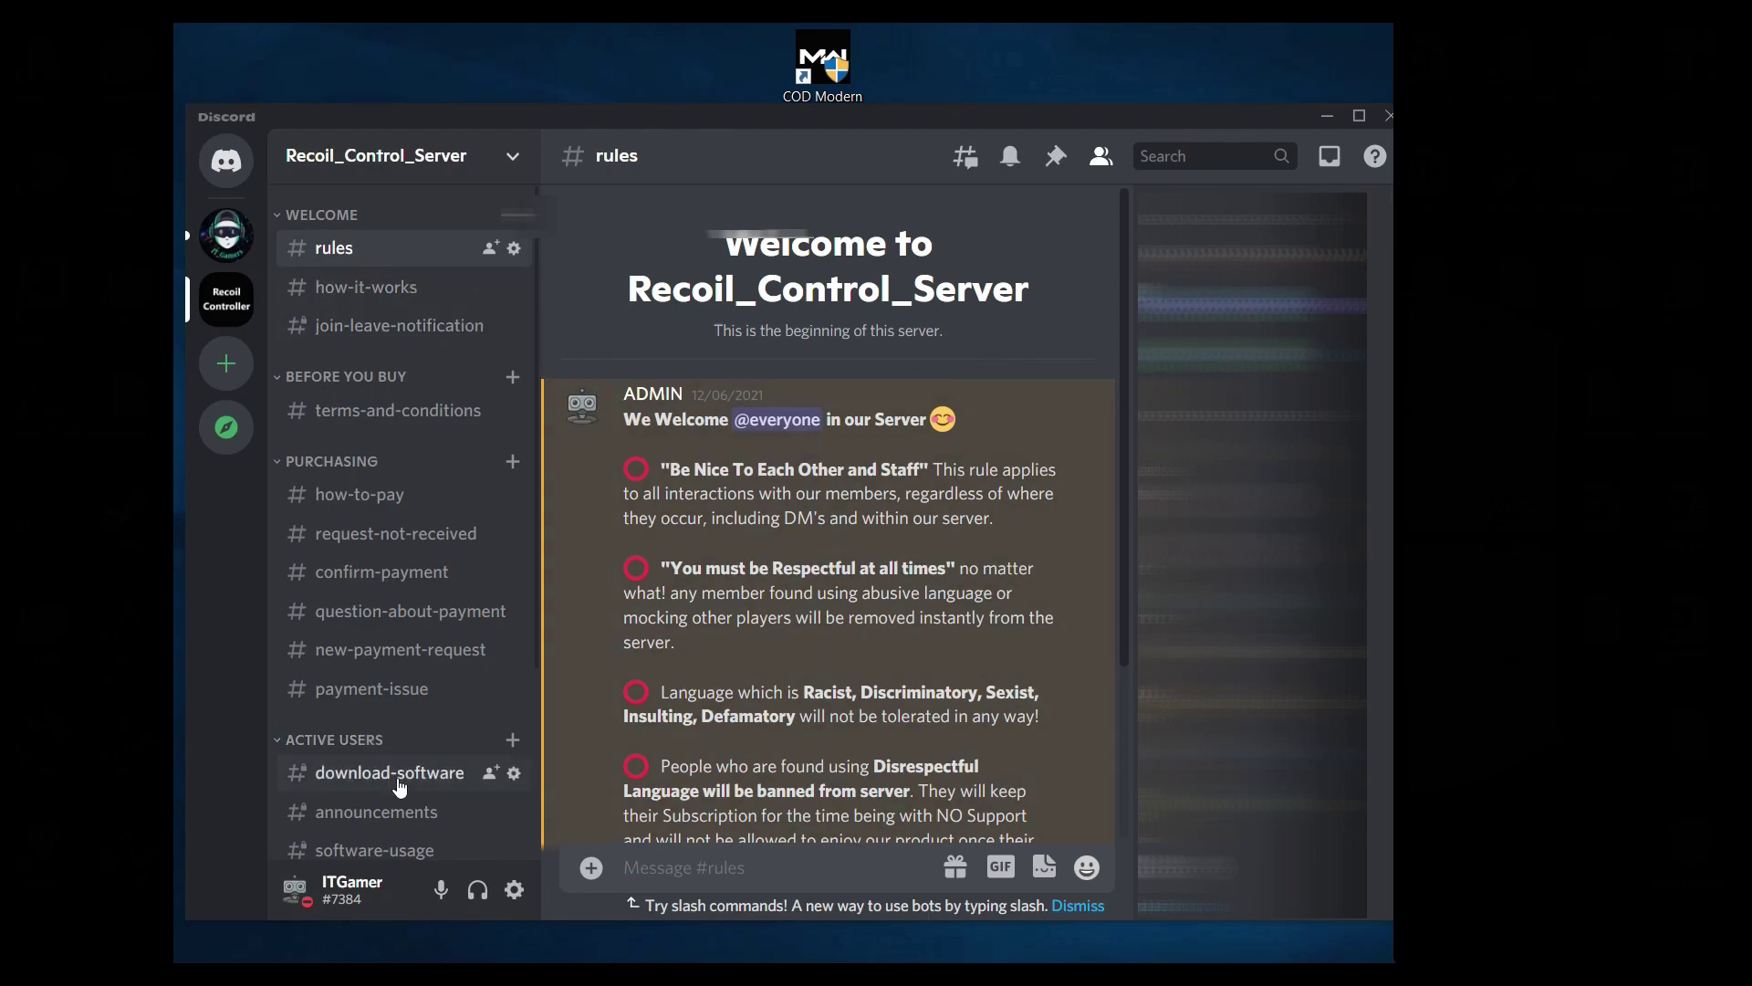
Step: Read the #download-software channel in Discord, then minimize Discord to reveal the Production_version folder
click(400, 783)
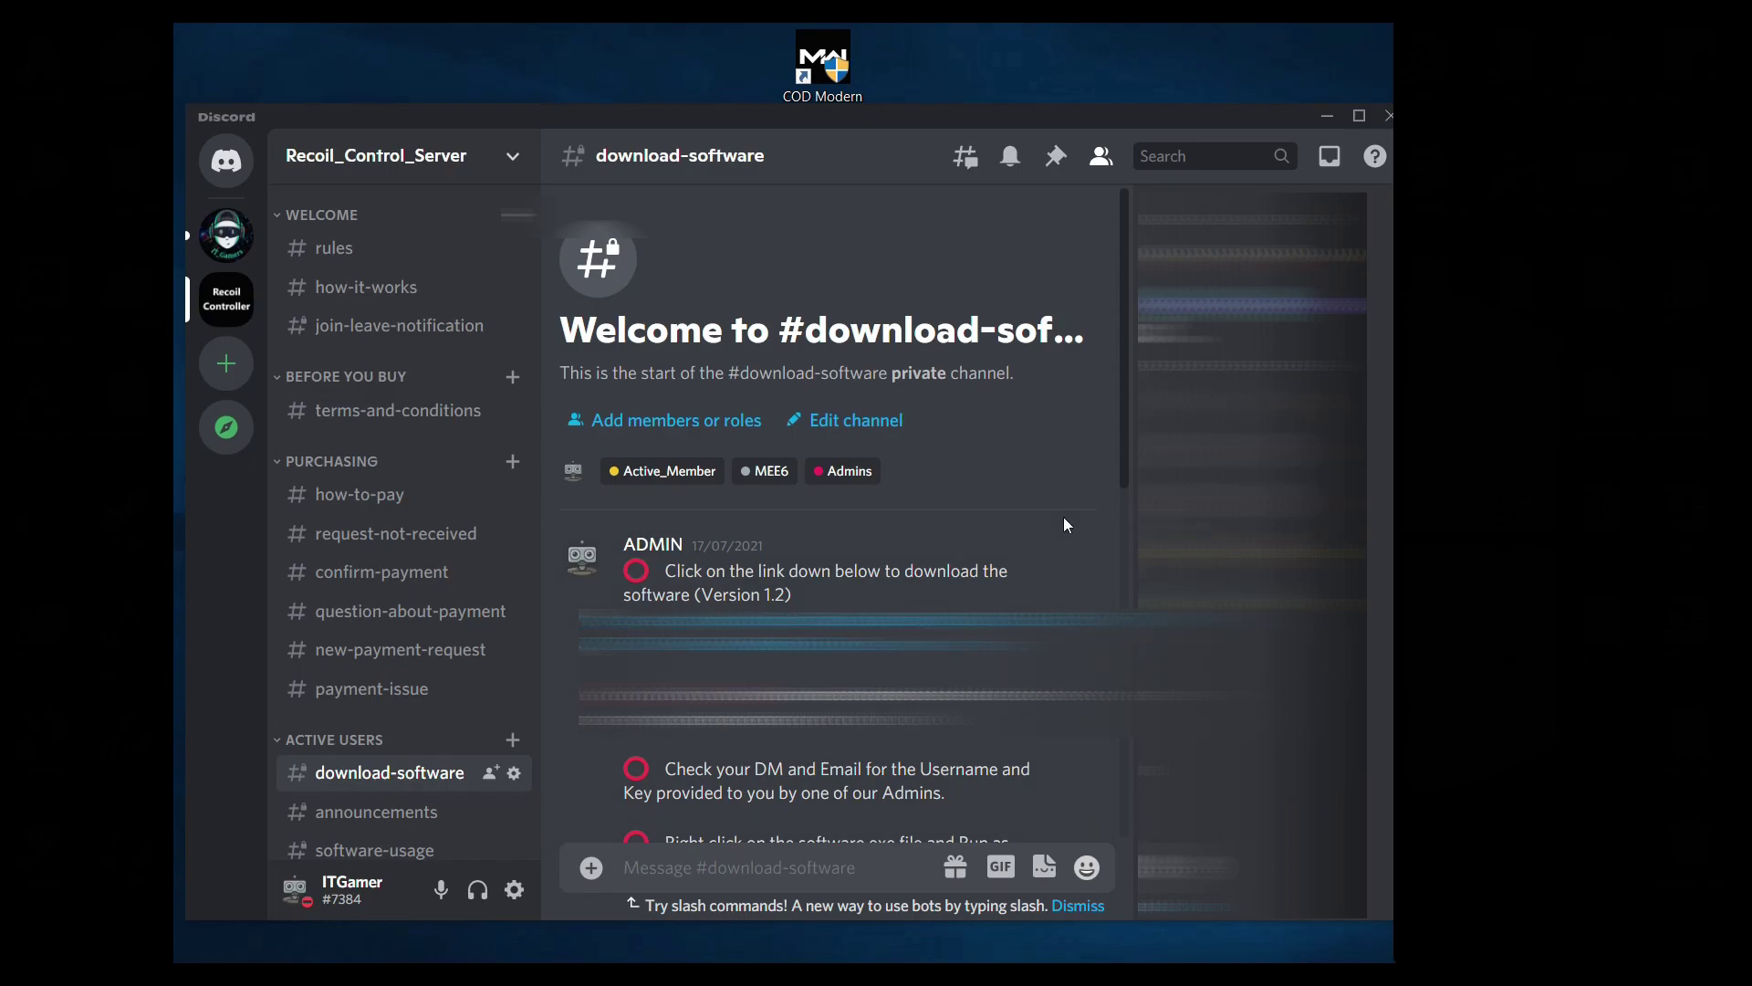
click(1328, 119)
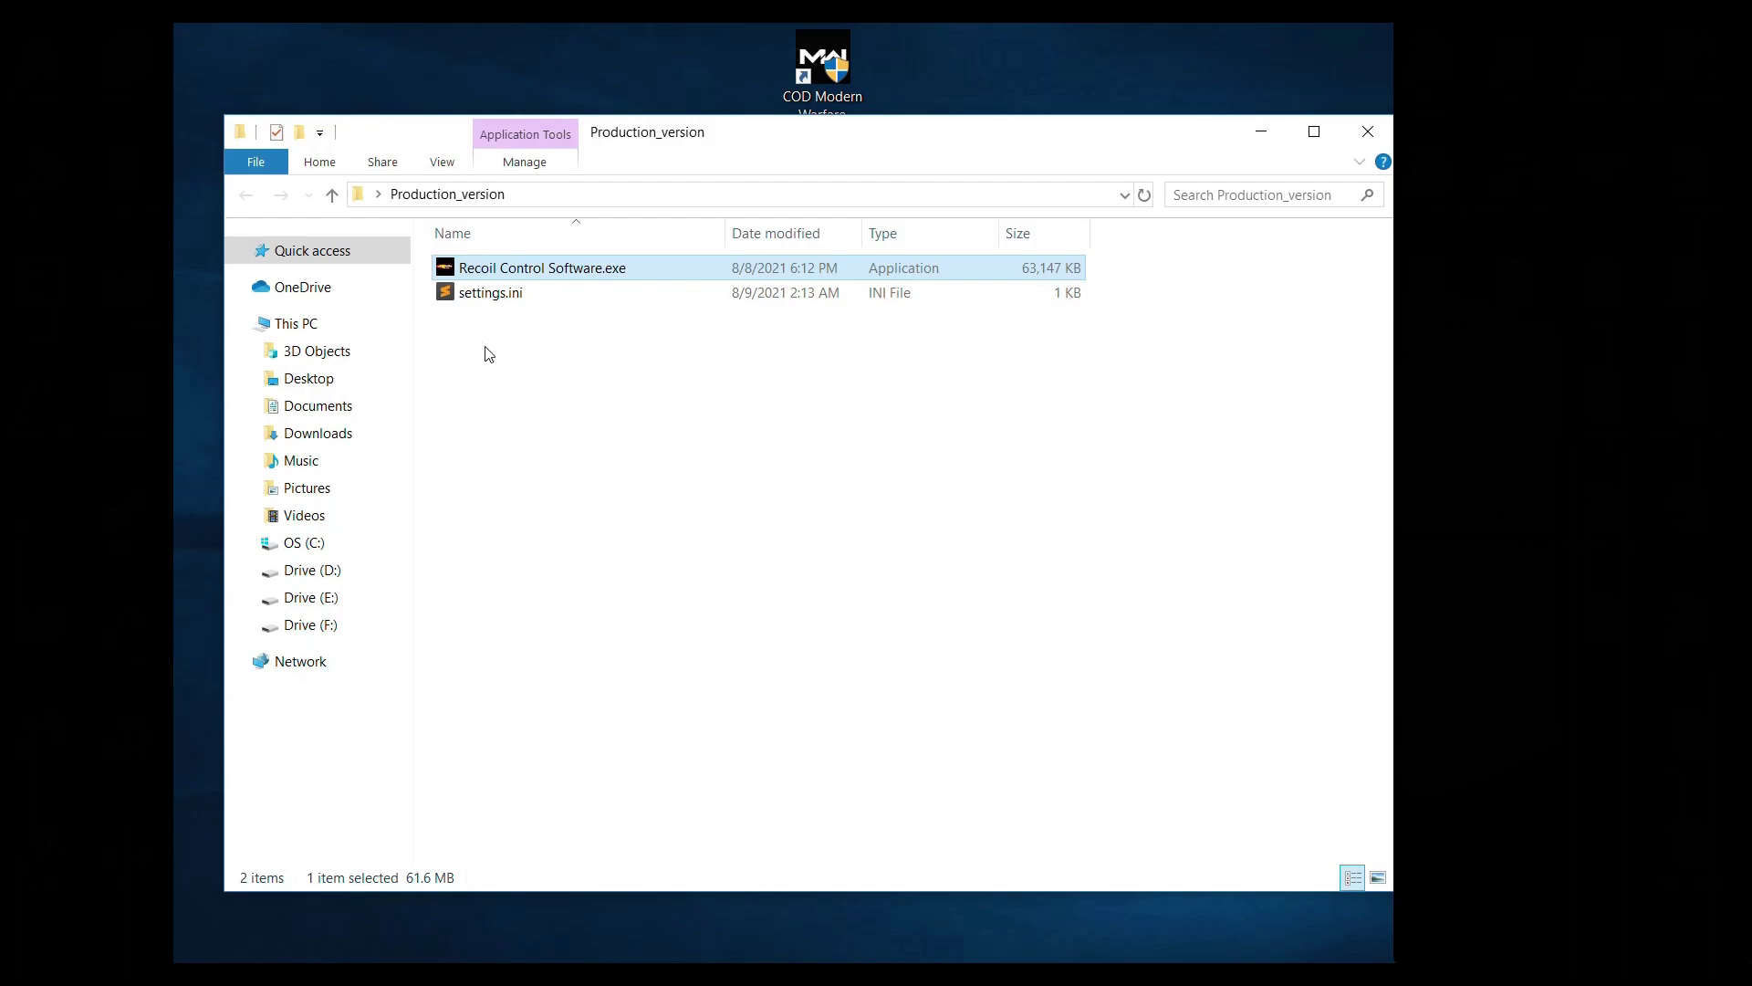
Step: Run Recoil Control Software.exe as administrator
click(547, 402)
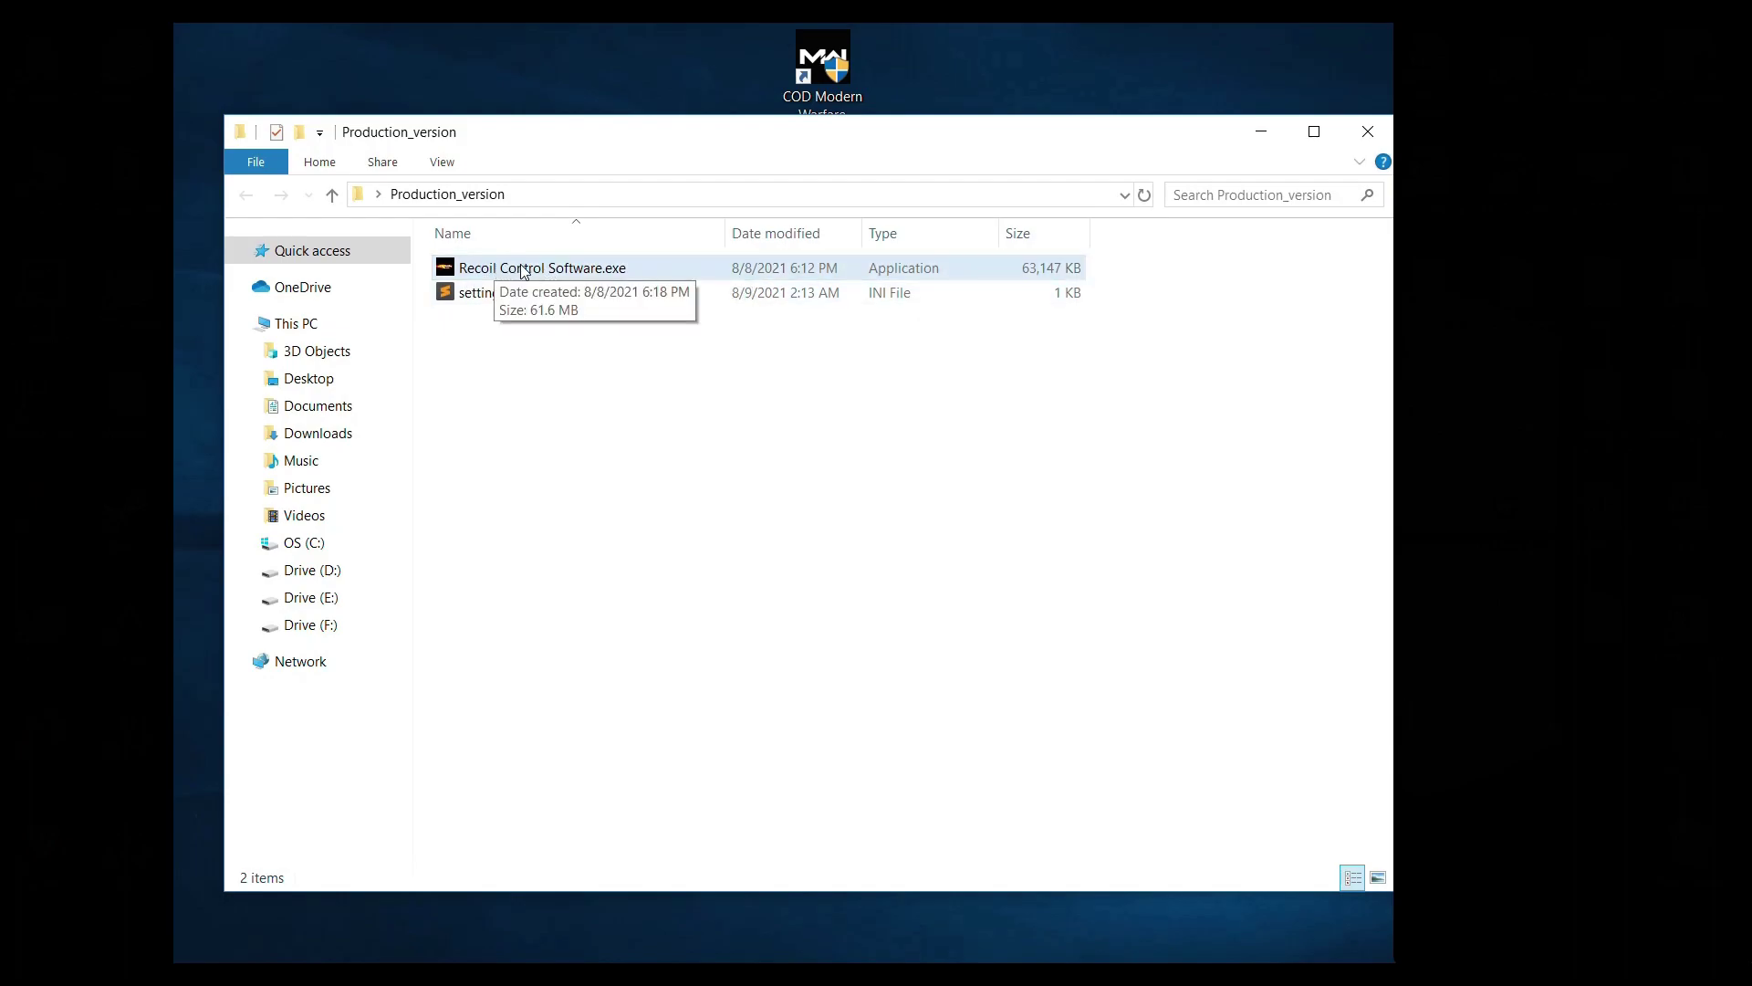
click(511, 274)
right_click(513, 279)
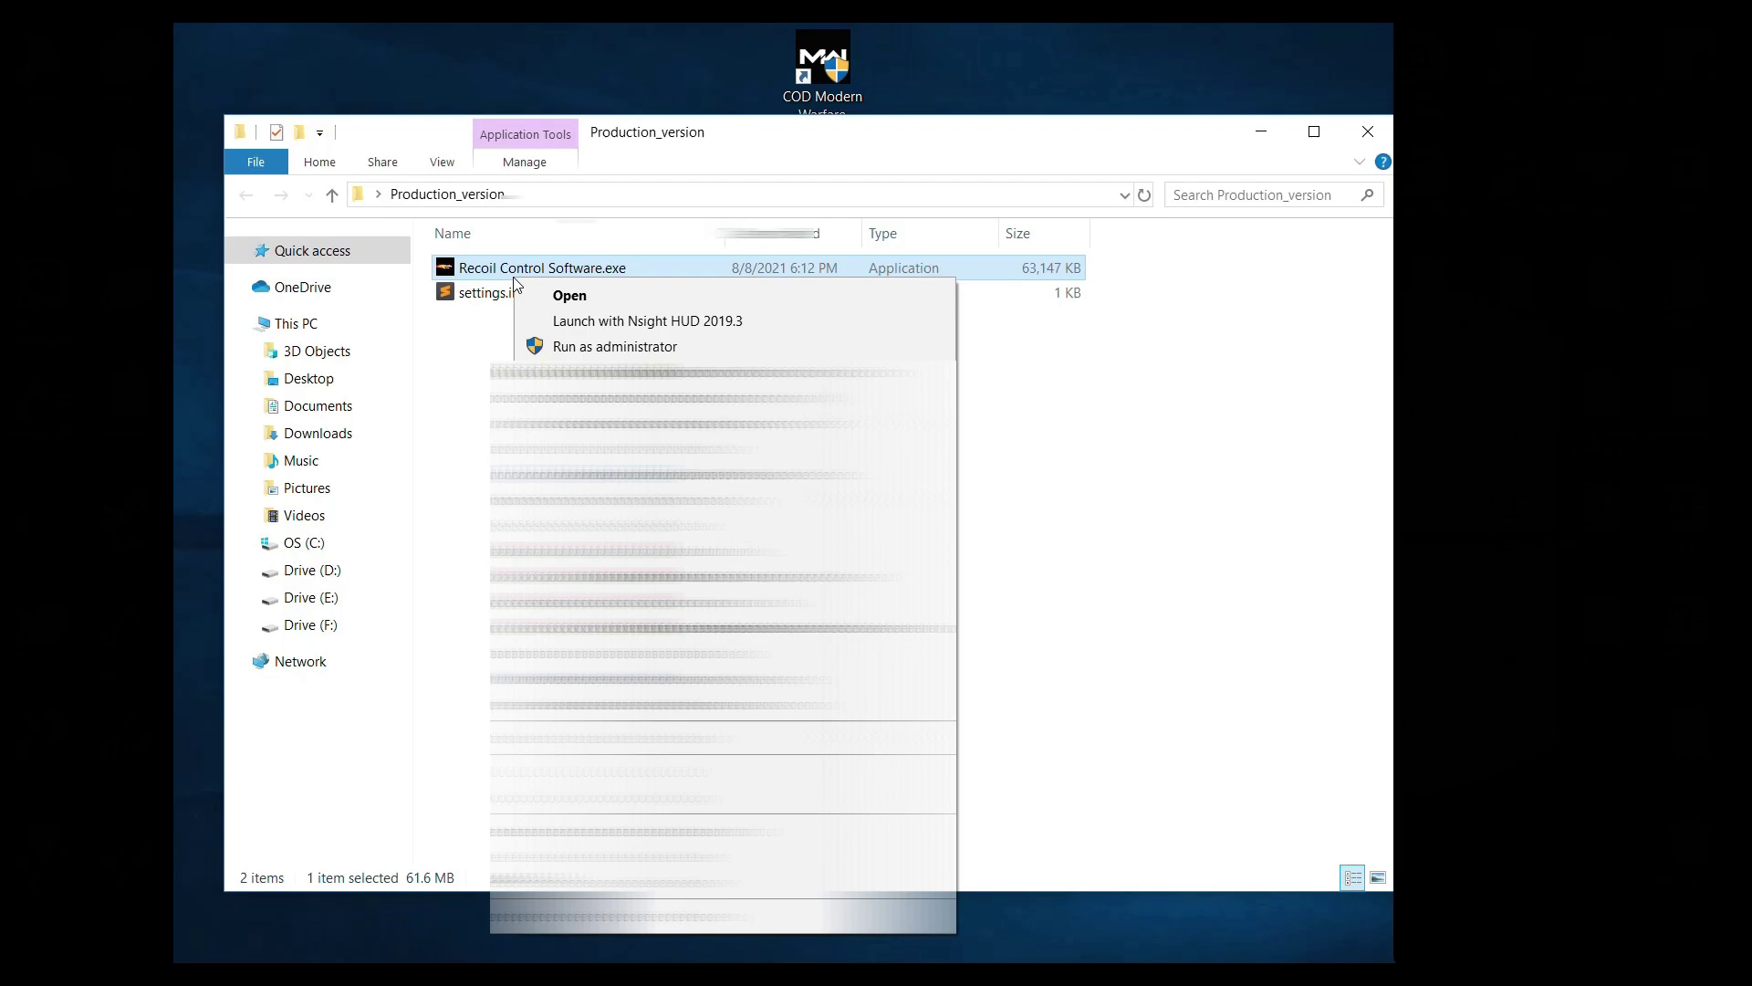
click(575, 347)
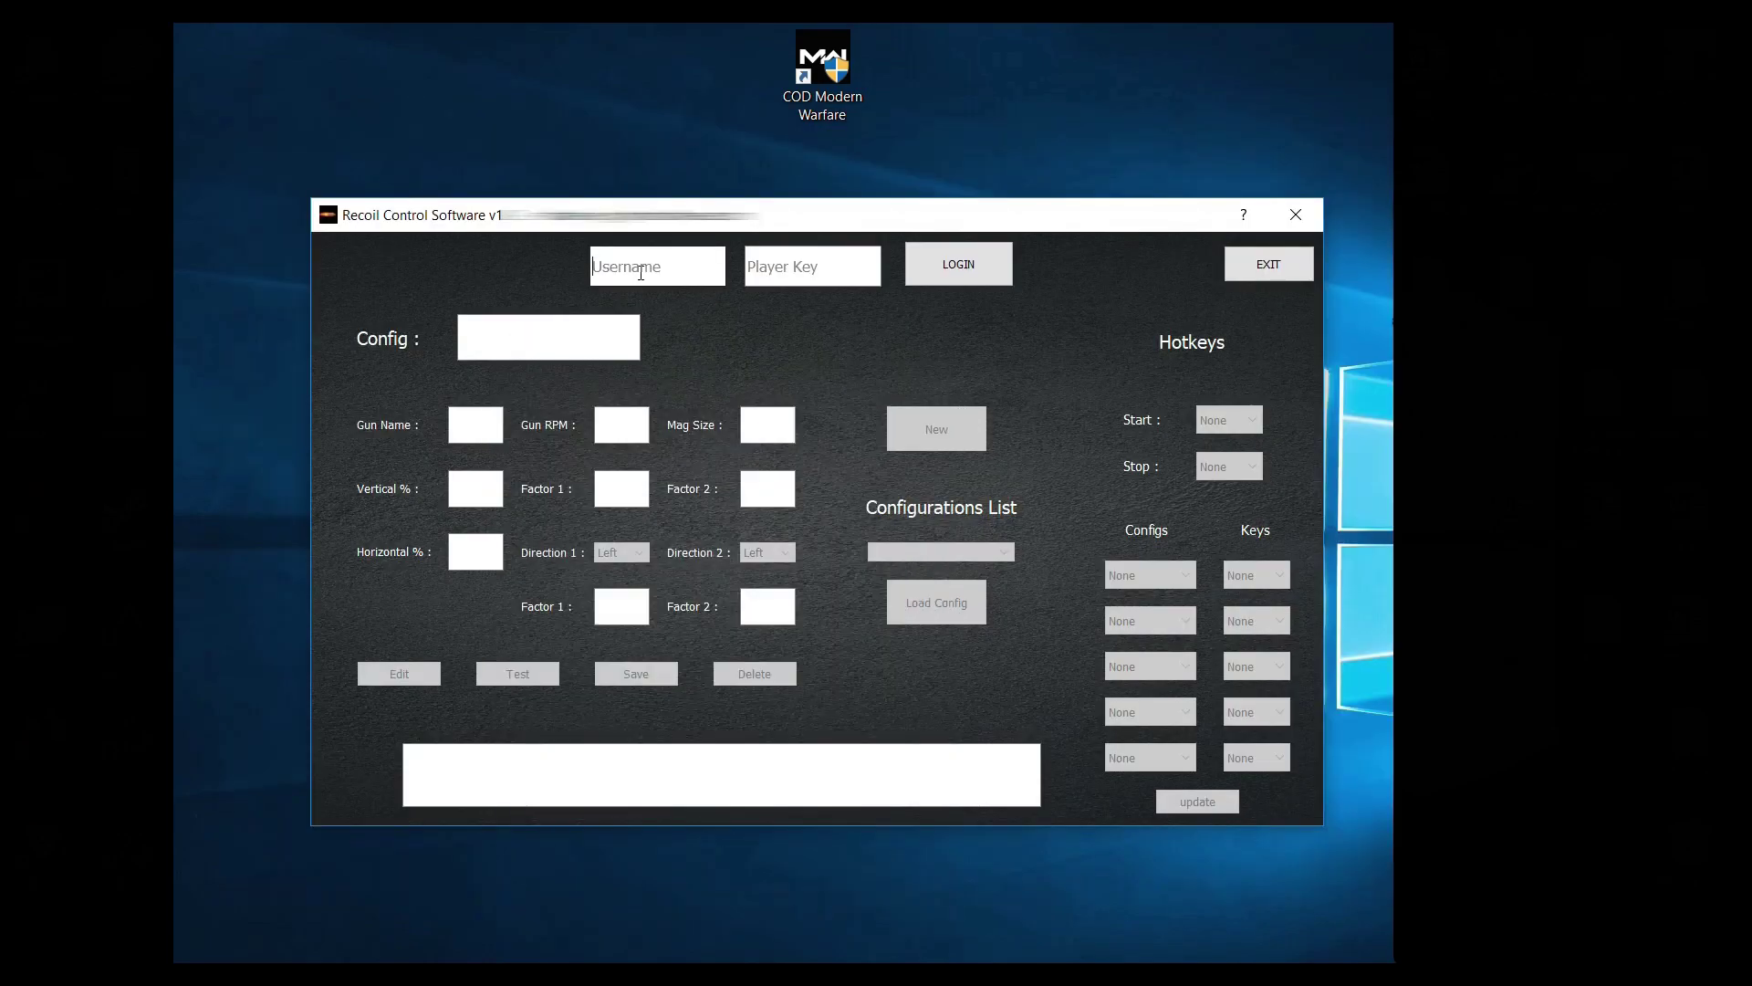
Step: Log in with the username and player key, accept the restart notice, and reselect the executable
click(623, 271)
text(user1)
key(Tab)
text(123456)
click(971, 289)
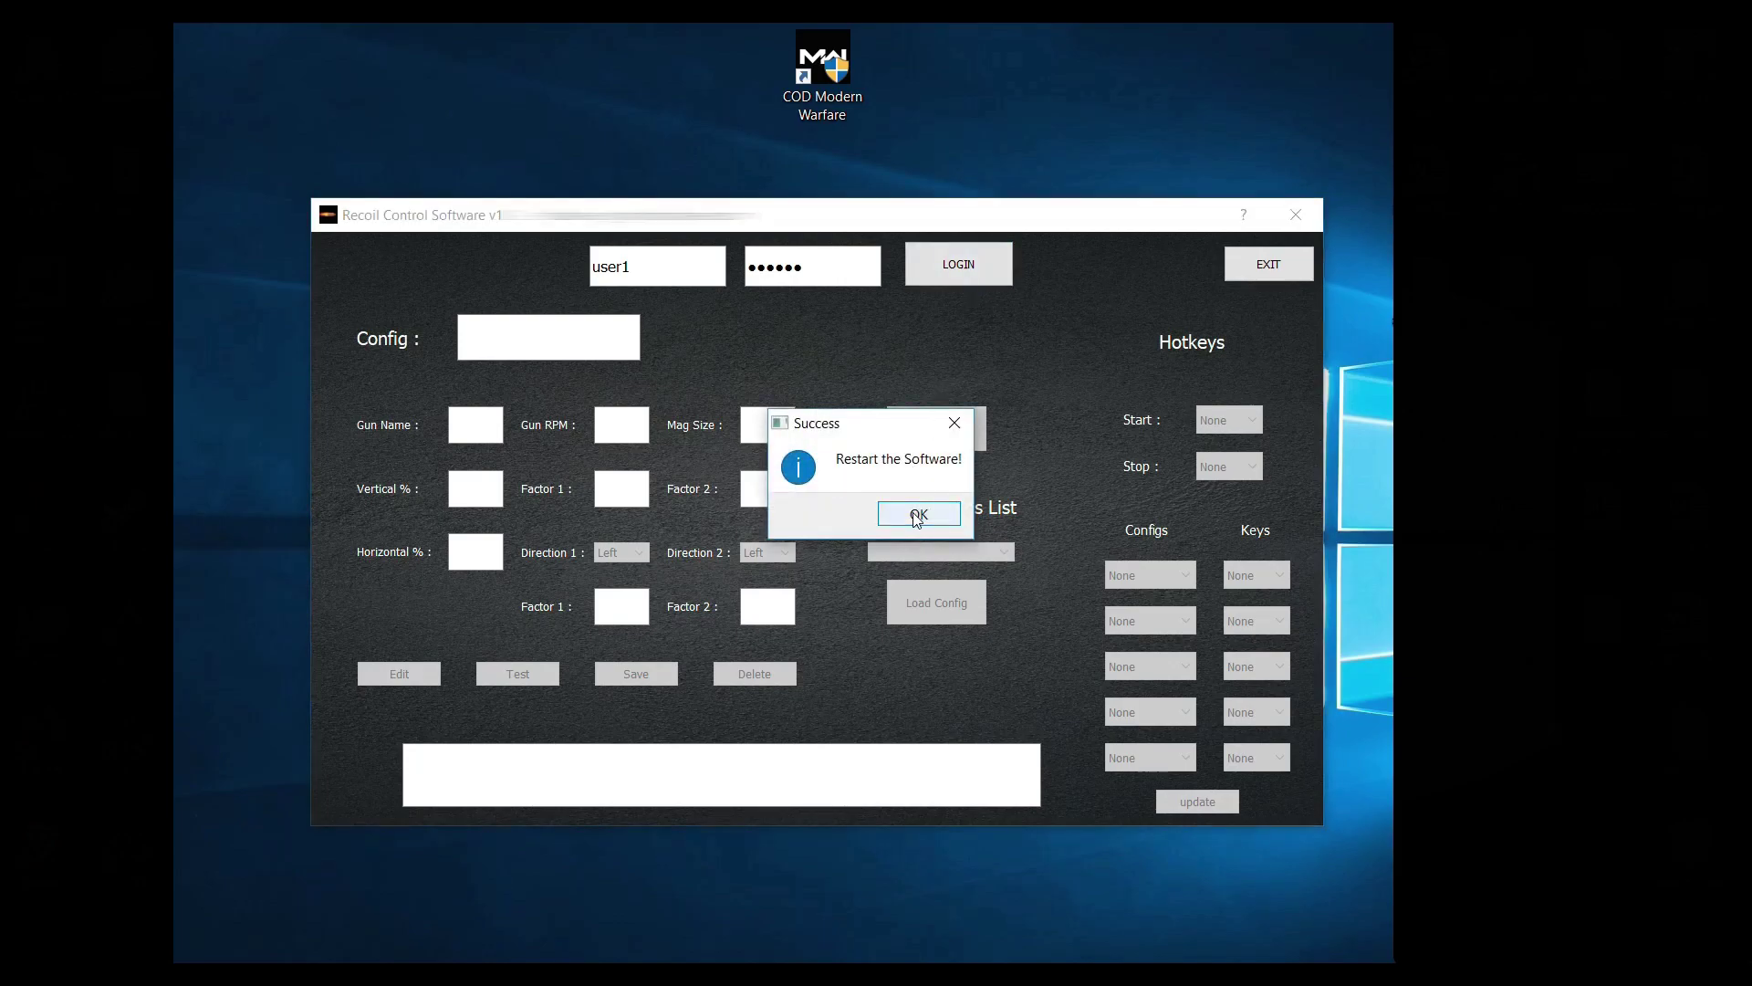
click(917, 514)
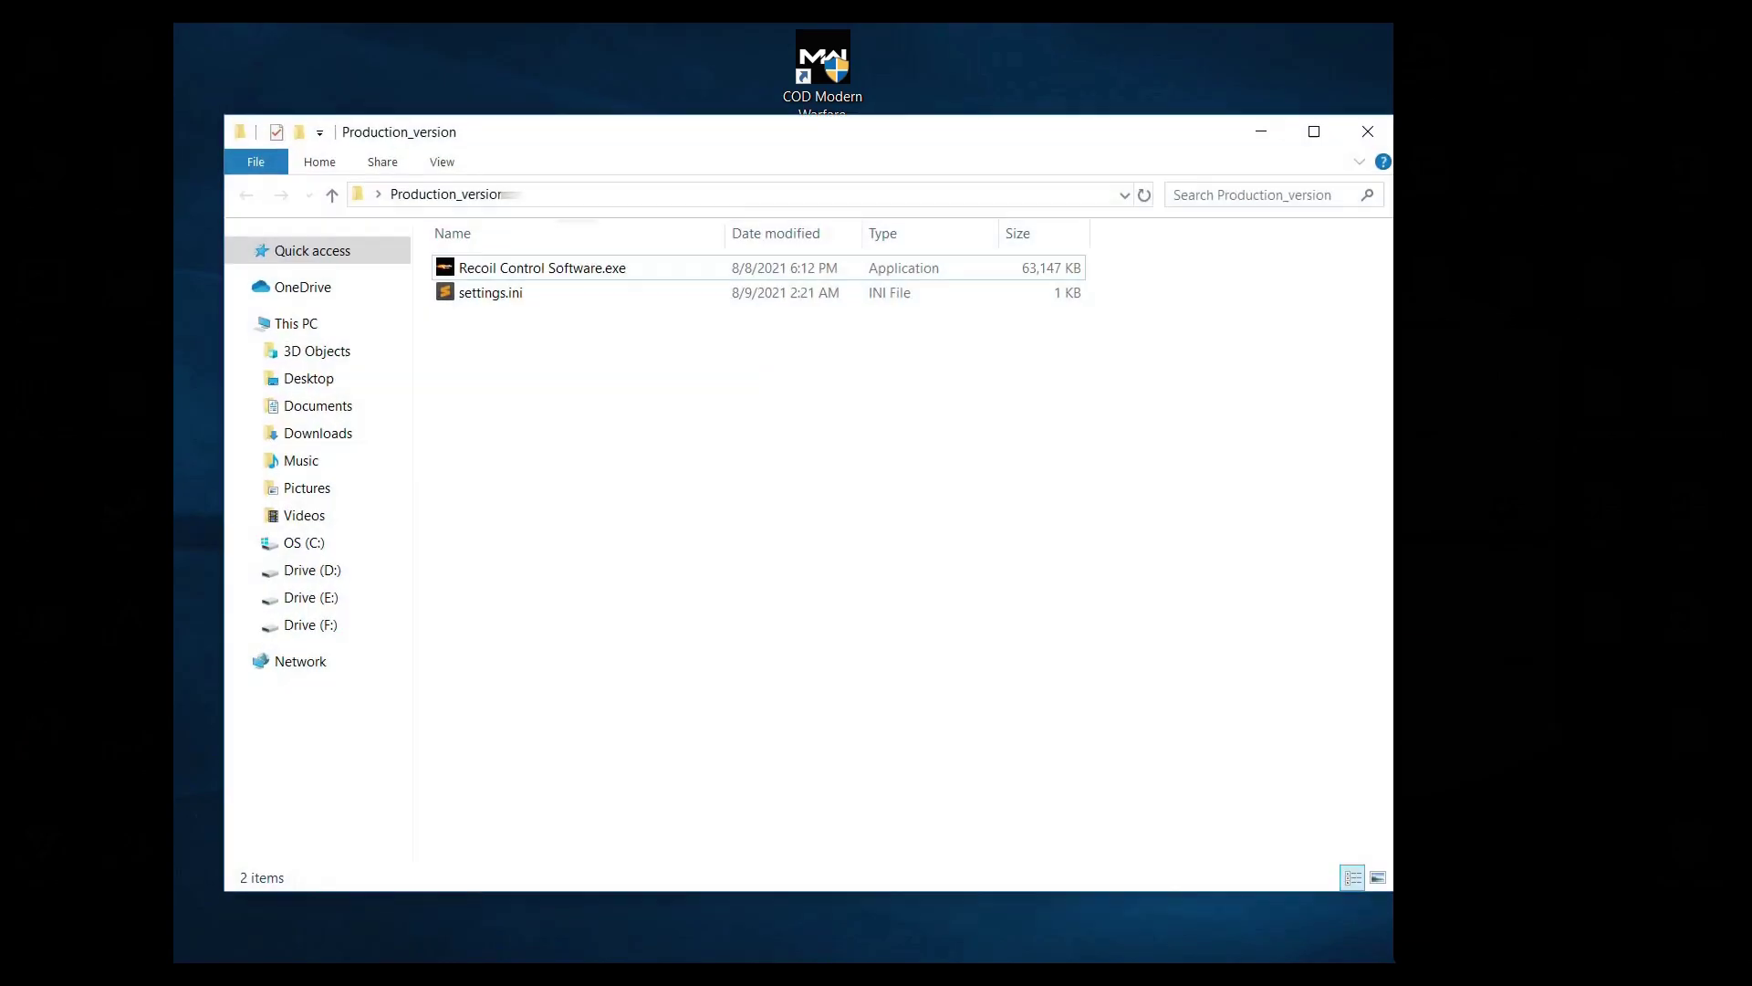
click(573, 267)
Step: Relaunch as administrator, log in with the username and player key, and dismiss Login Successful
right_click(573, 267)
click(657, 337)
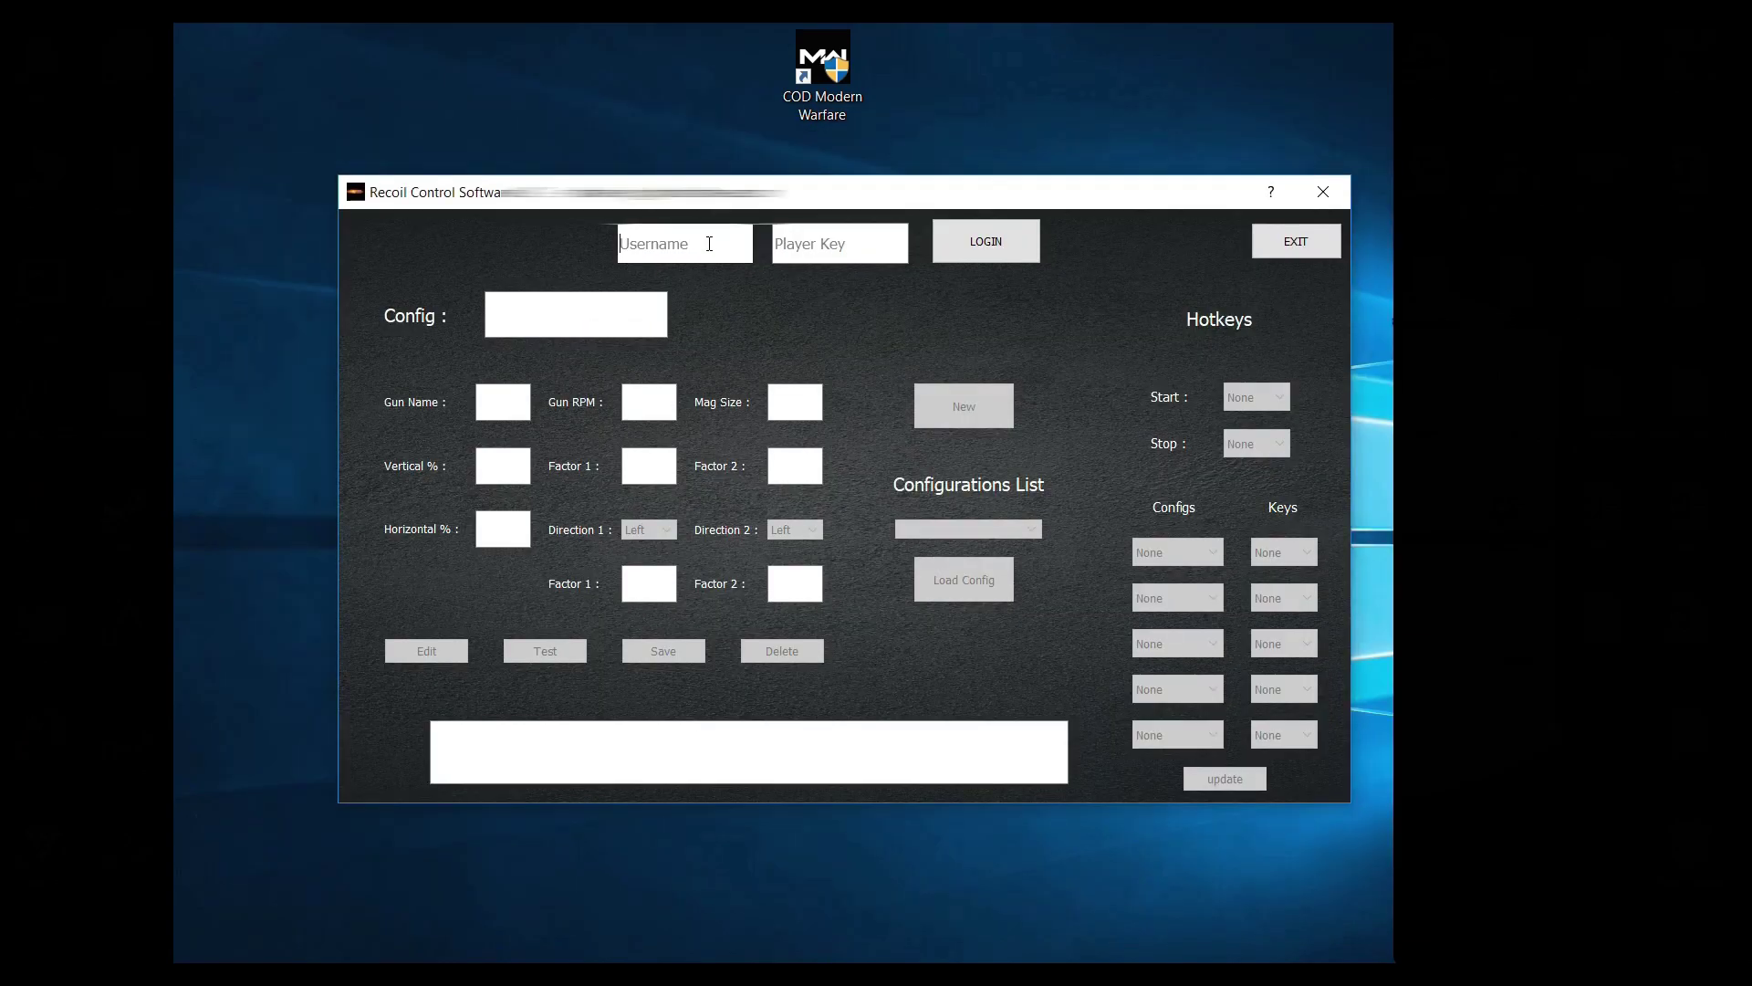
text(user1)
click(809, 238)
text(••••••)
click(976, 248)
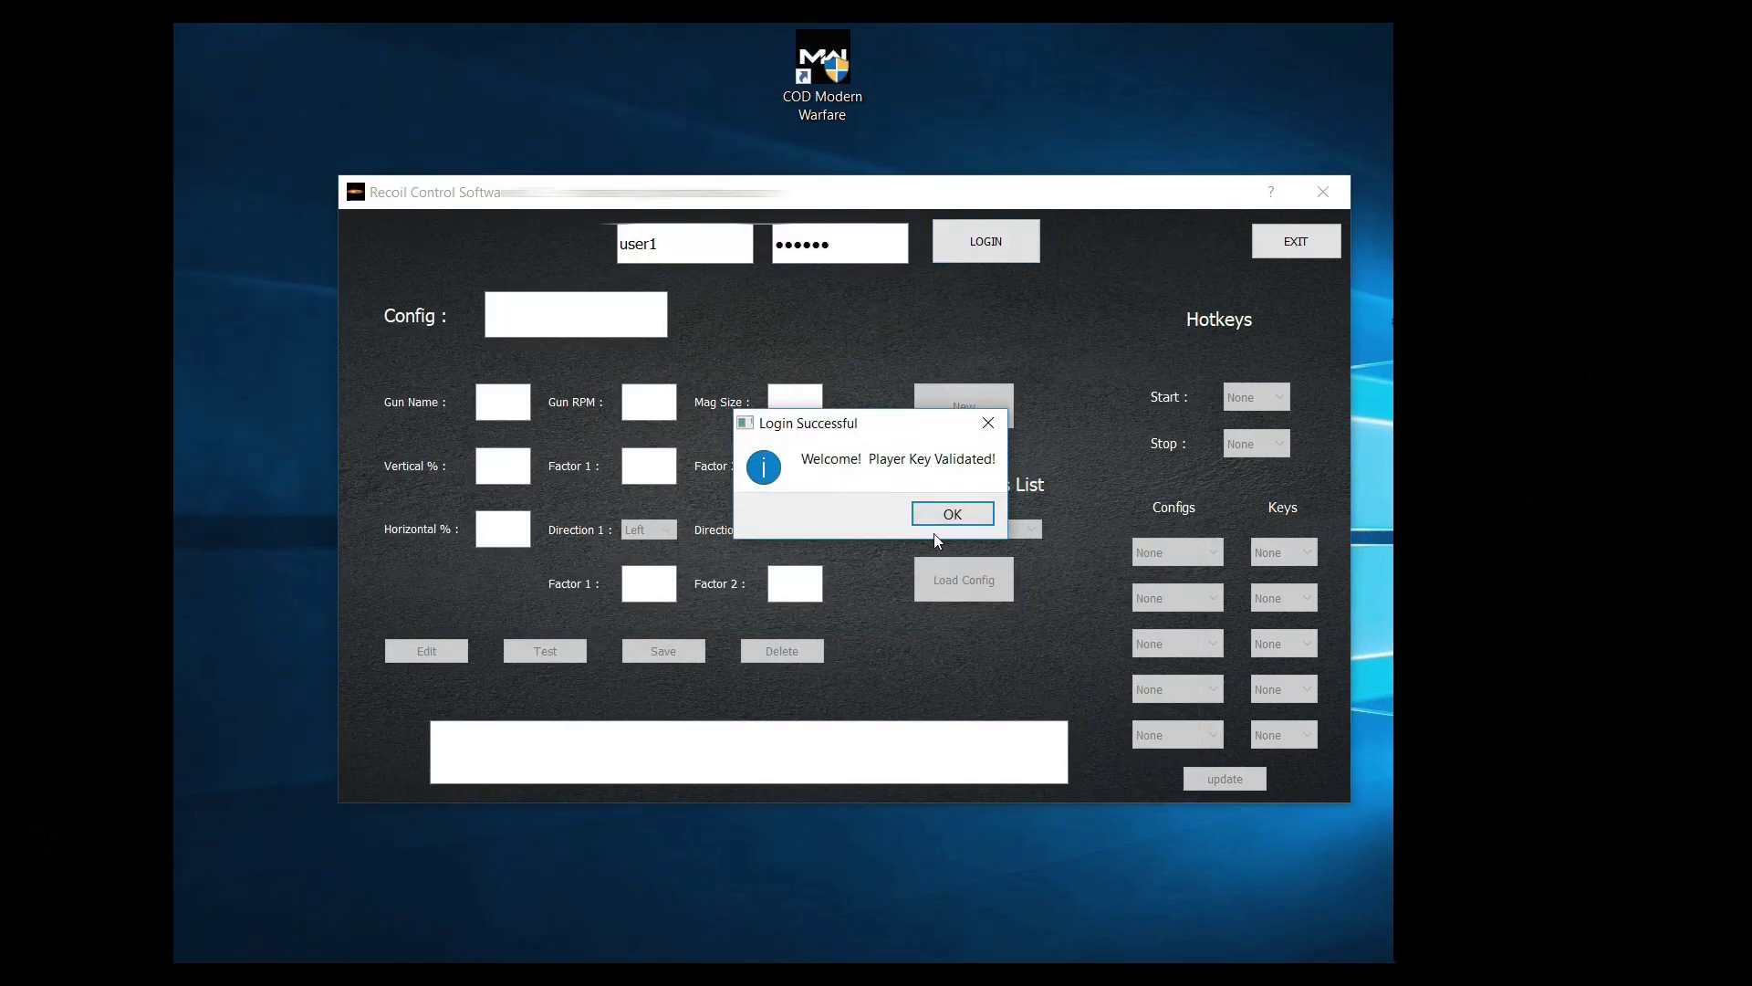
click(936, 524)
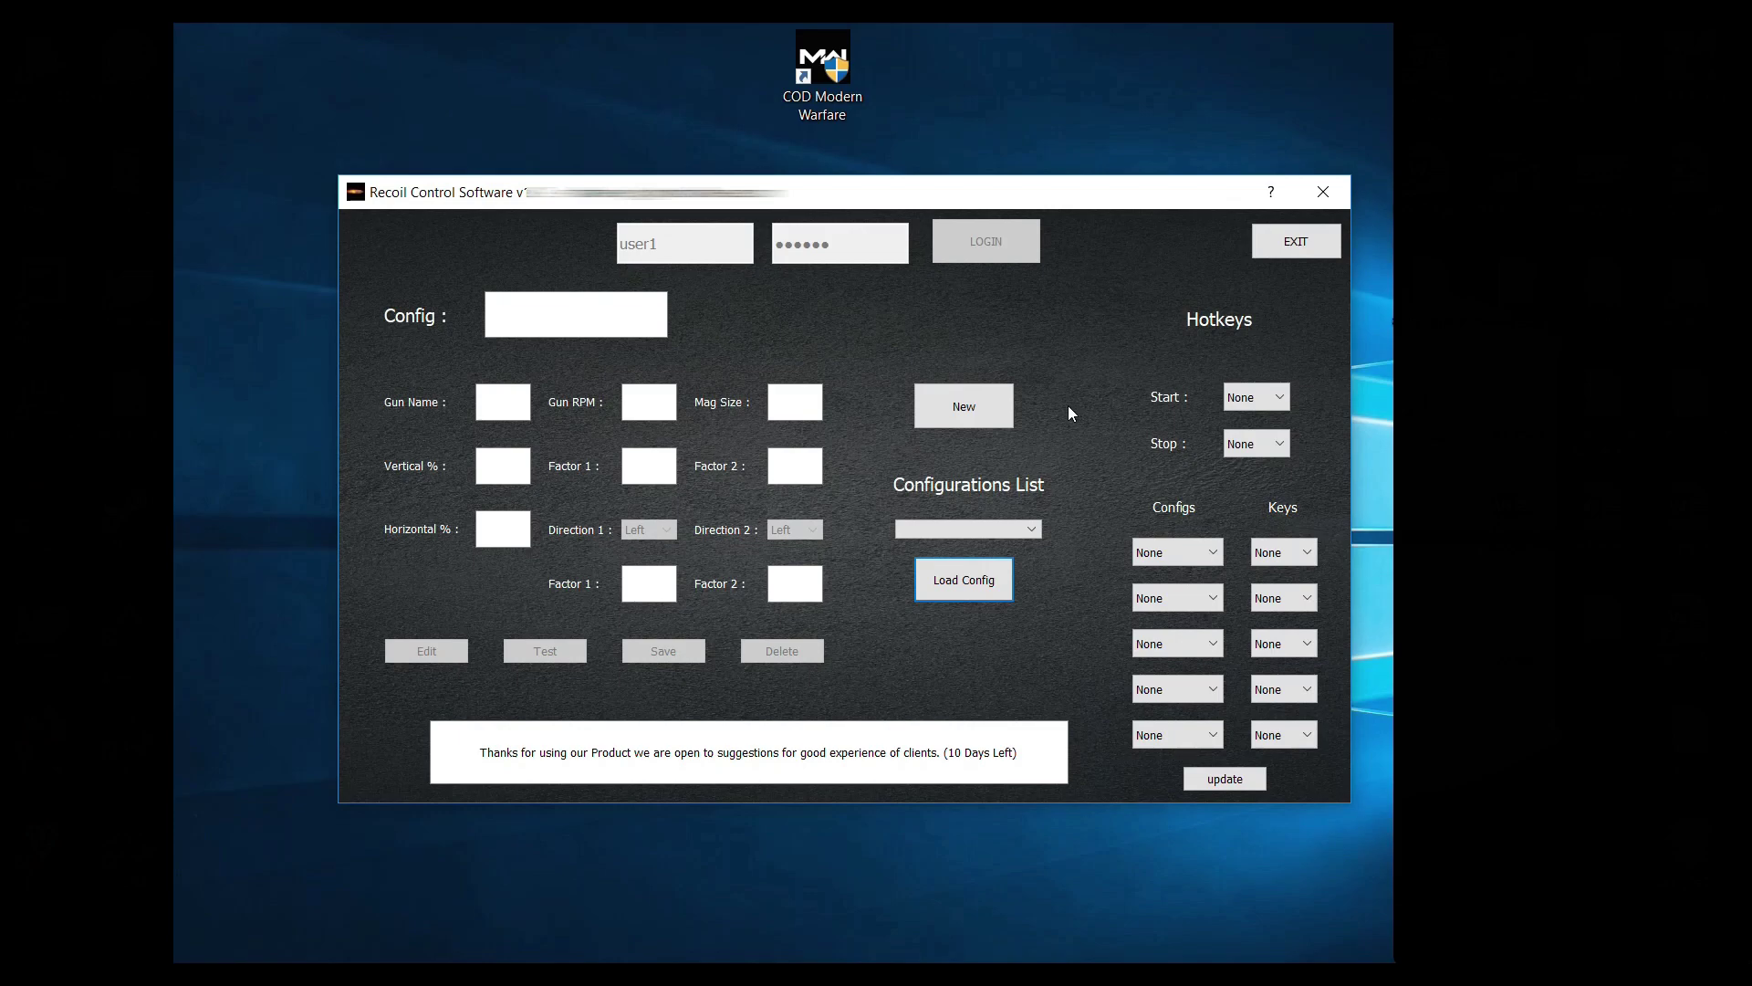
Step: Create a new config named config_1 for the kilo with 800 RPM and a 60-round magazine
click(983, 405)
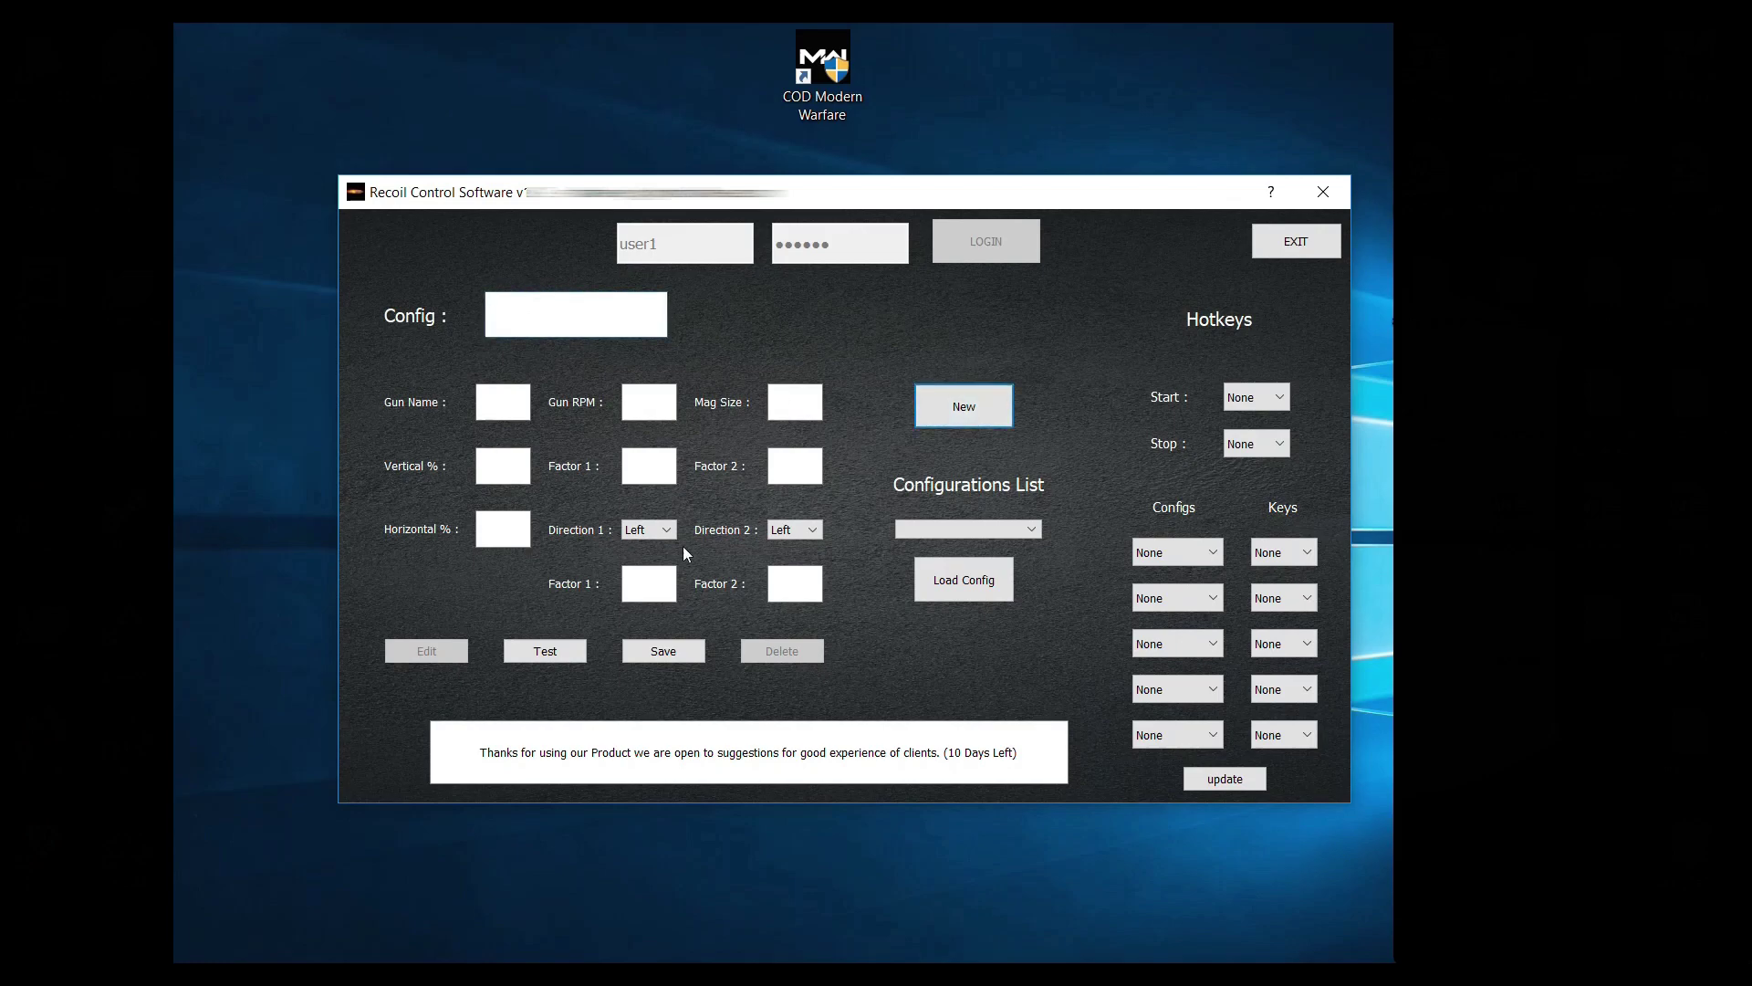
click(604, 315)
text(config_1)
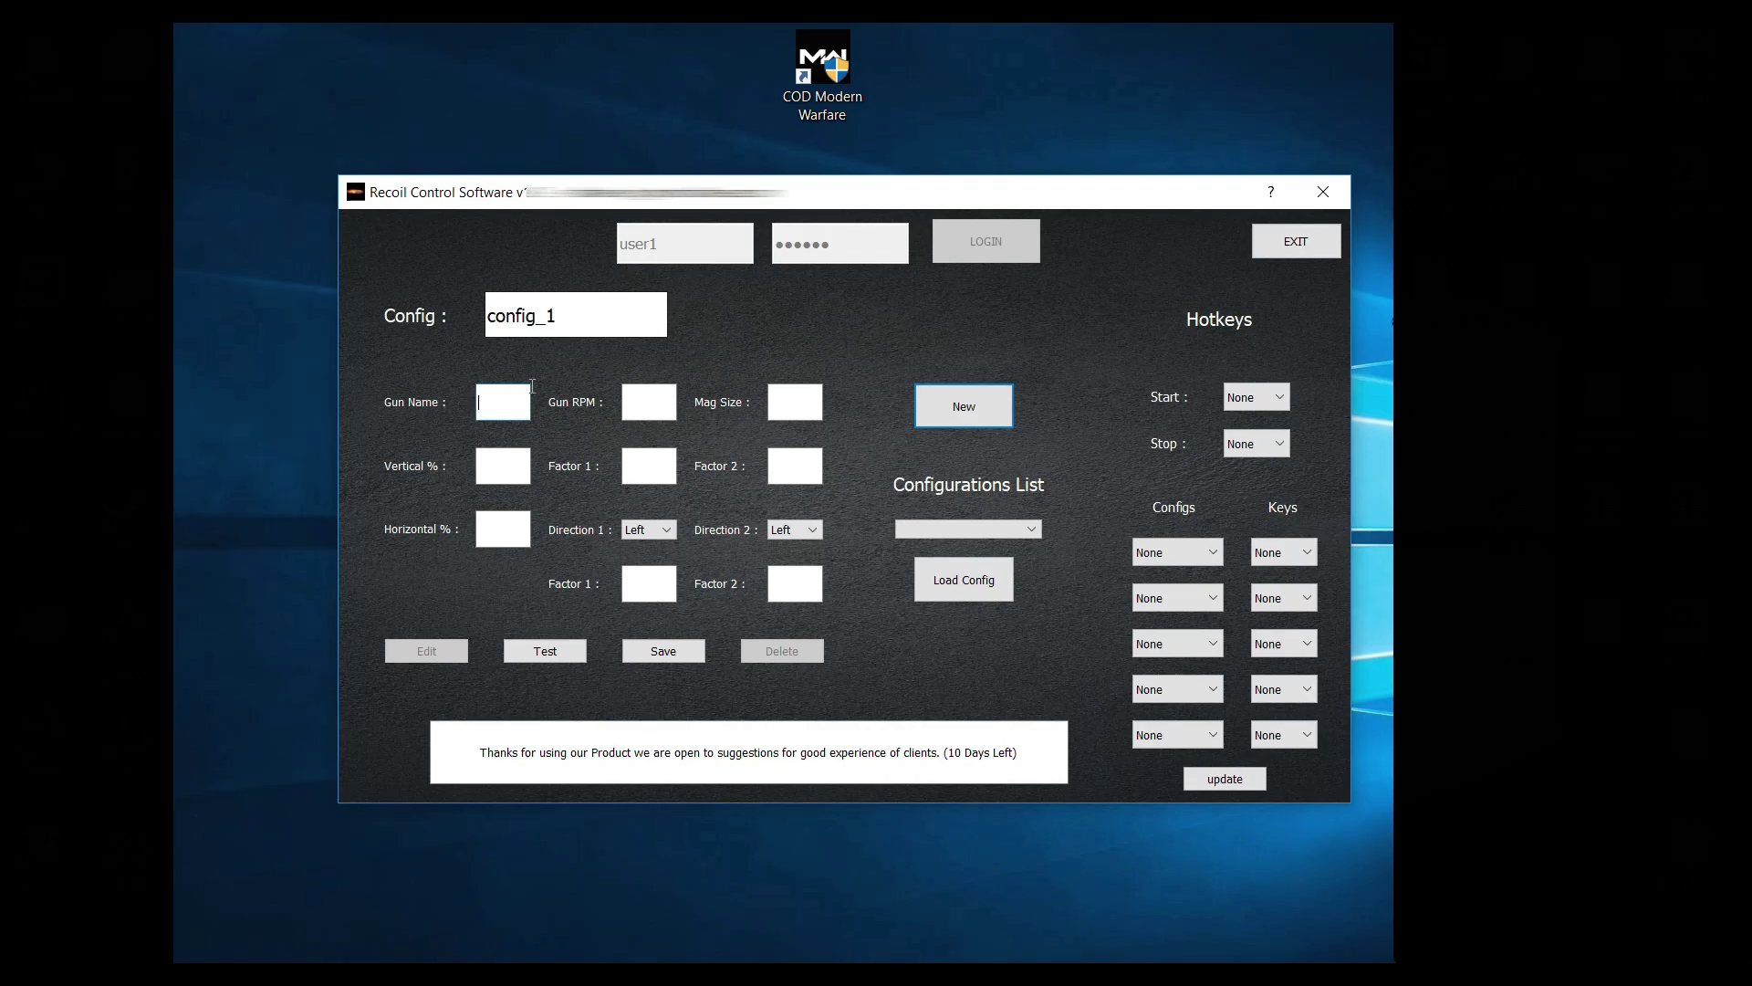
click(524, 392)
text(kilo)
click(645, 403)
text(1000)
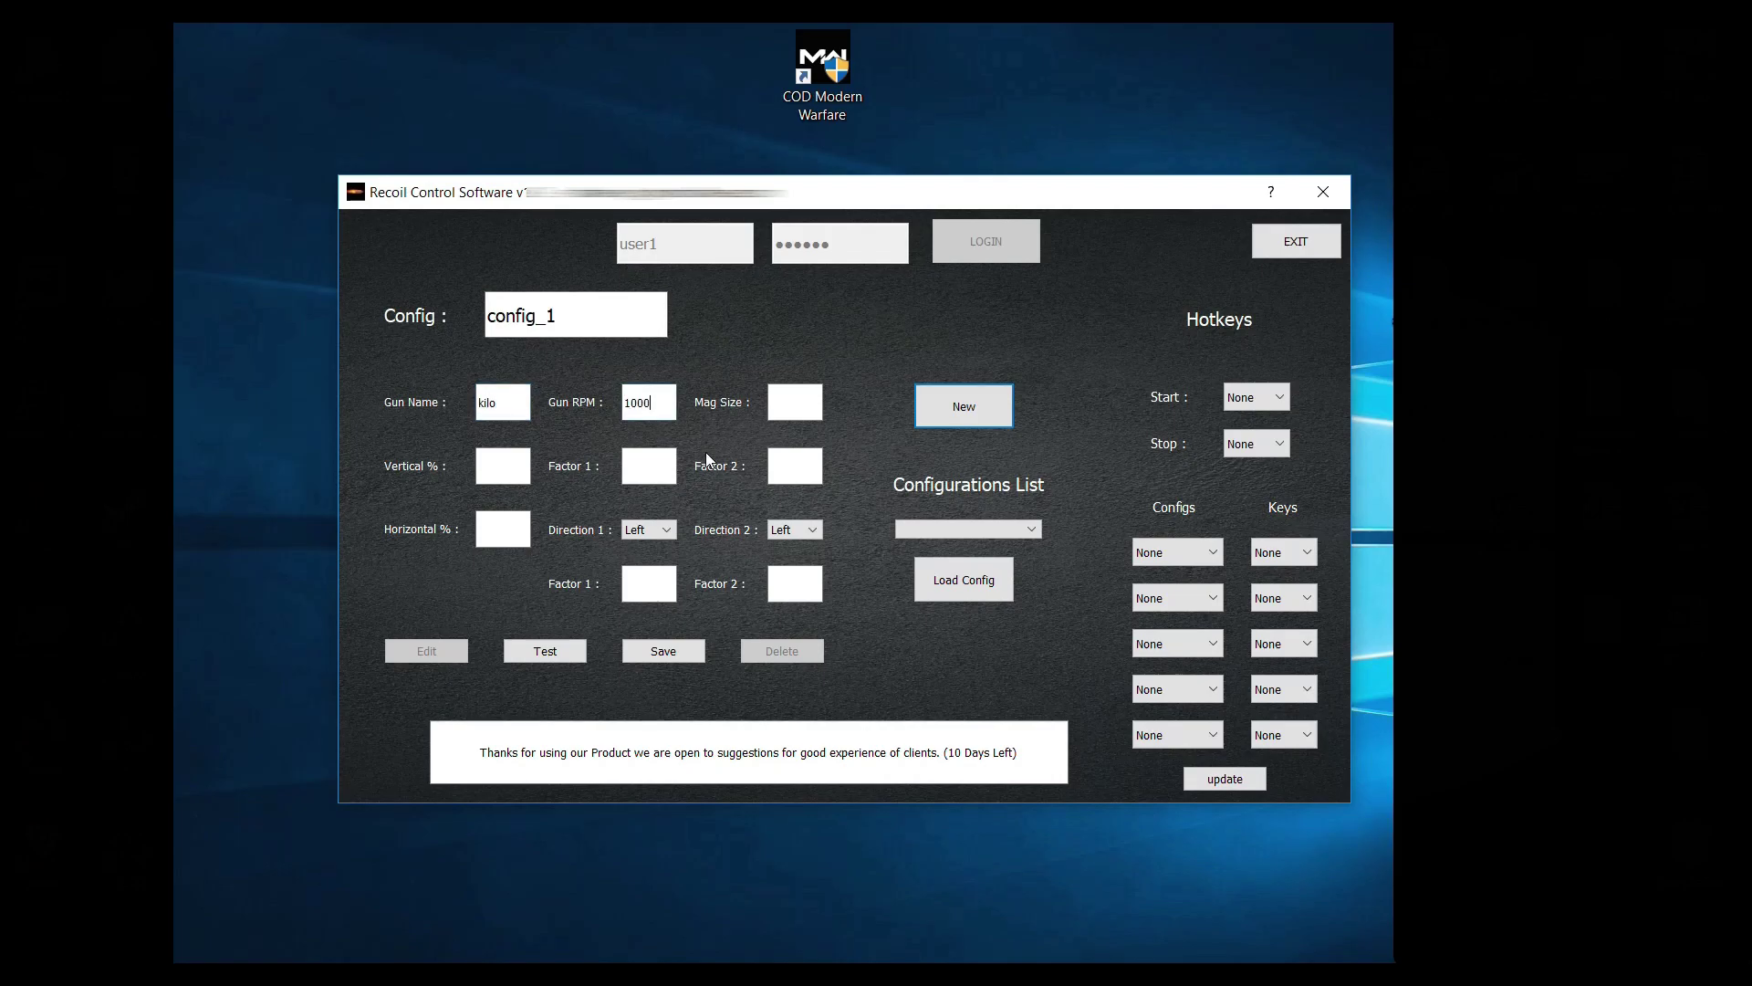
key(BackSpace)
key(BackSpace)
text(8)
click(787, 406)
text(60)
Step: Set horizontal to 0 with factors 0/0 and vertical to 100% with factors 5000/5000, then test
click(488, 523)
text(0)
key(Tab)
text(0)
key(Tab)
text(0)
click(507, 472)
text(100)
click(662, 469)
text(5000)
click(778, 471)
text(5000)
click(557, 655)
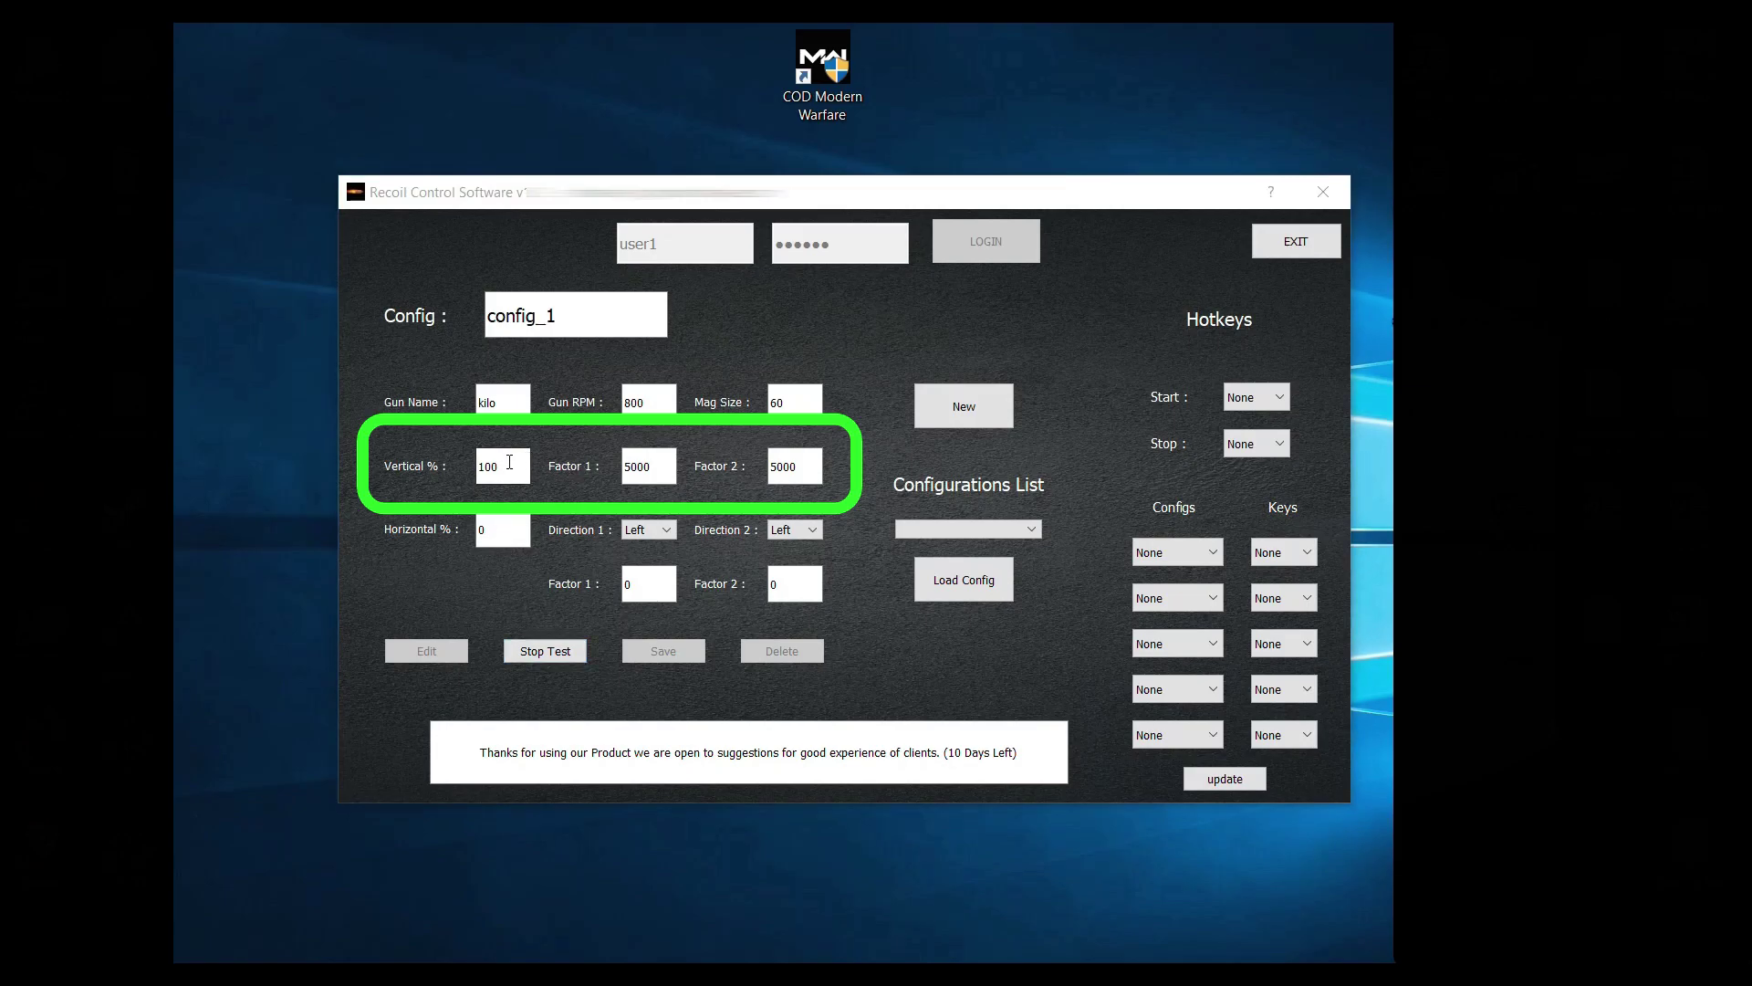
Step: Highlight the Vertical % value 100 and its two factor values
drag(500, 466, 473, 466)
click(639, 476)
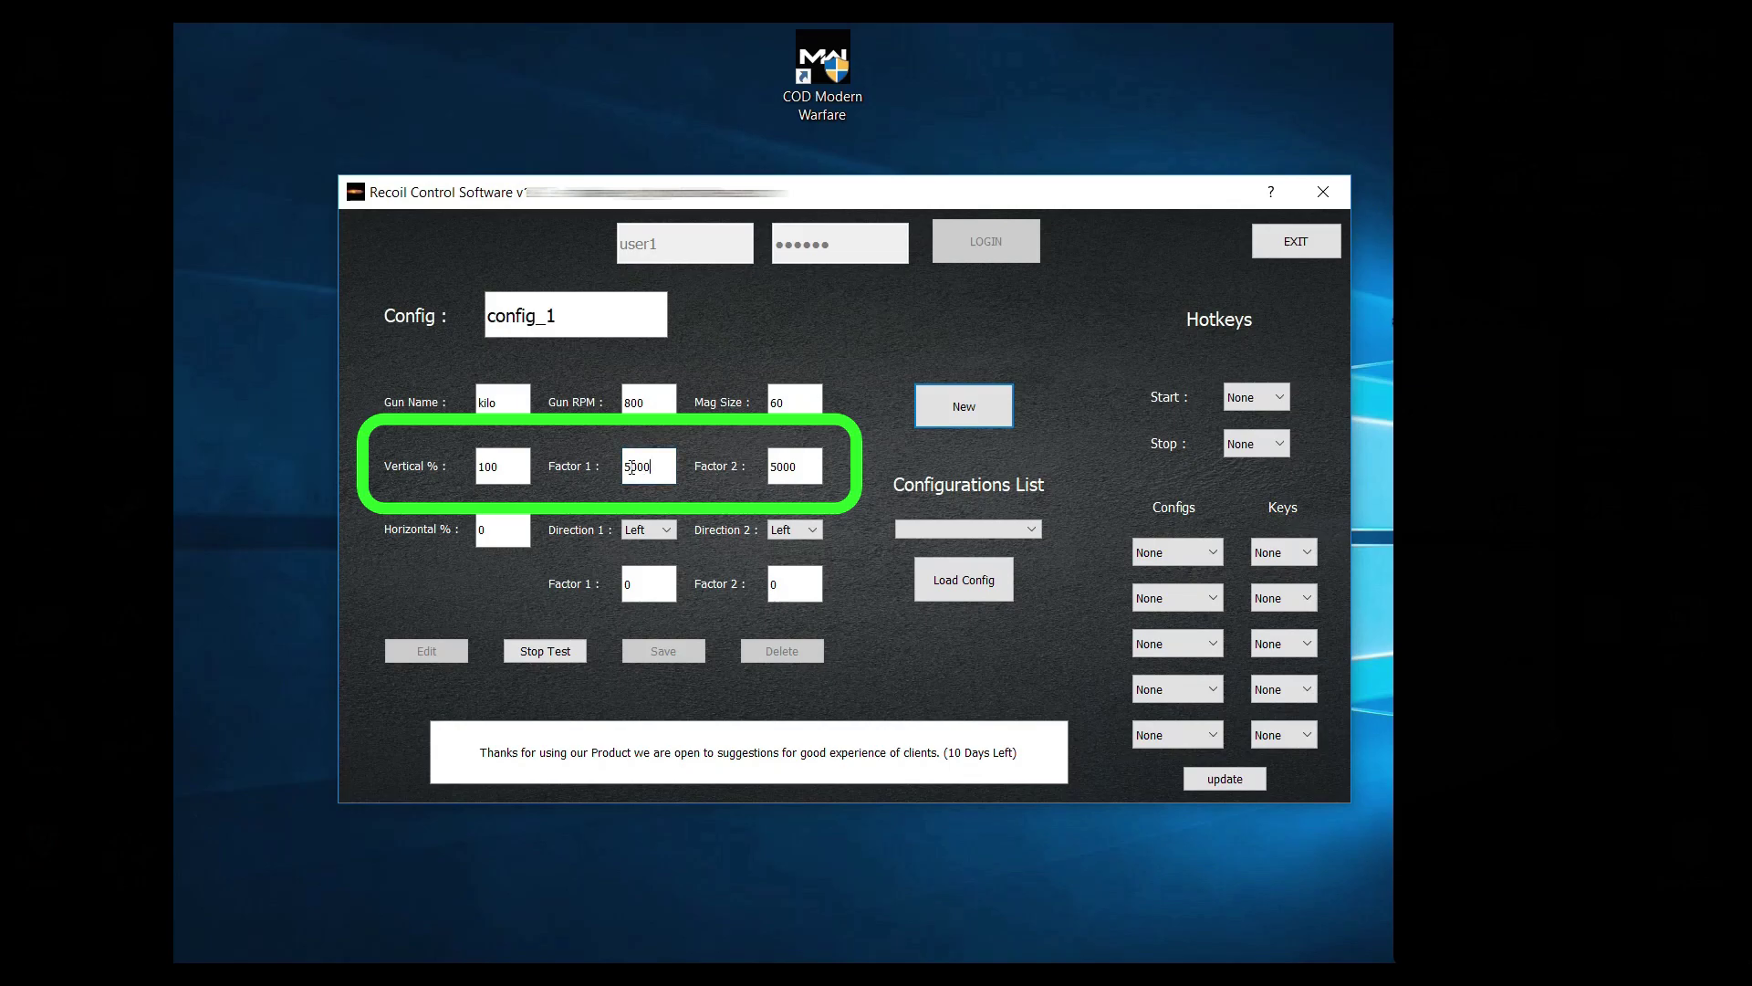
click(796, 467)
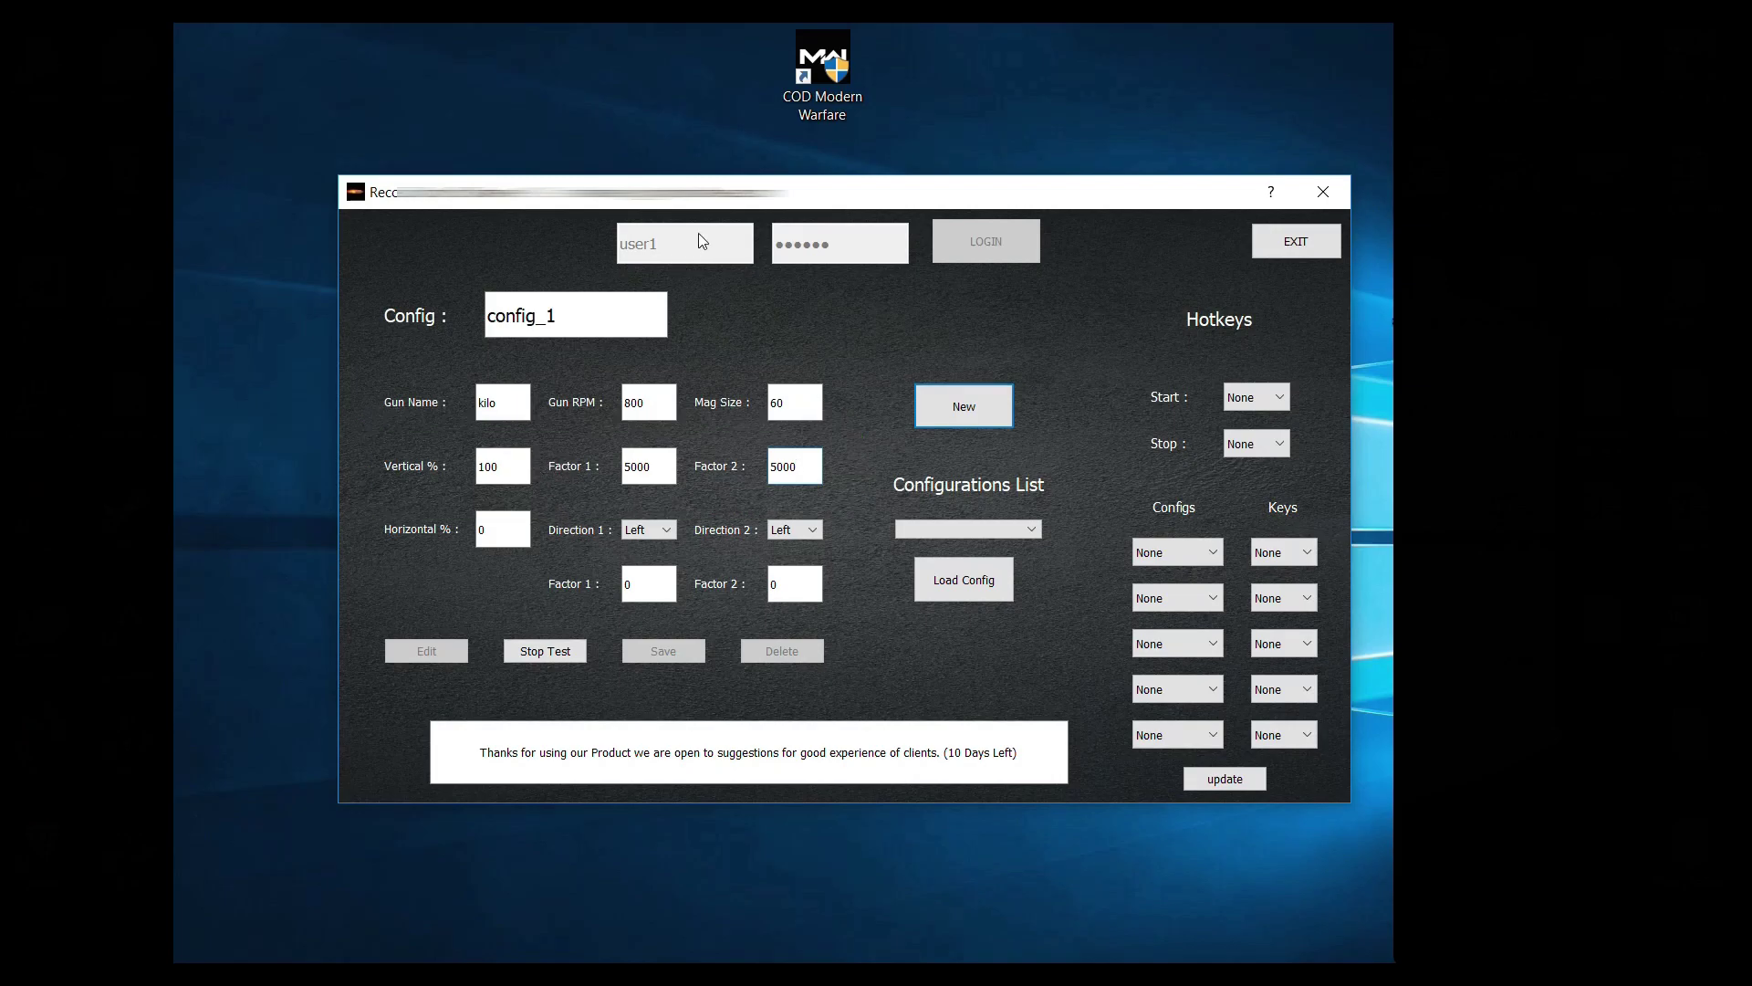
Step: Move the app window up-left and hold right-click on the desktop to see the downward pull
drag(909, 471, 770, 451)
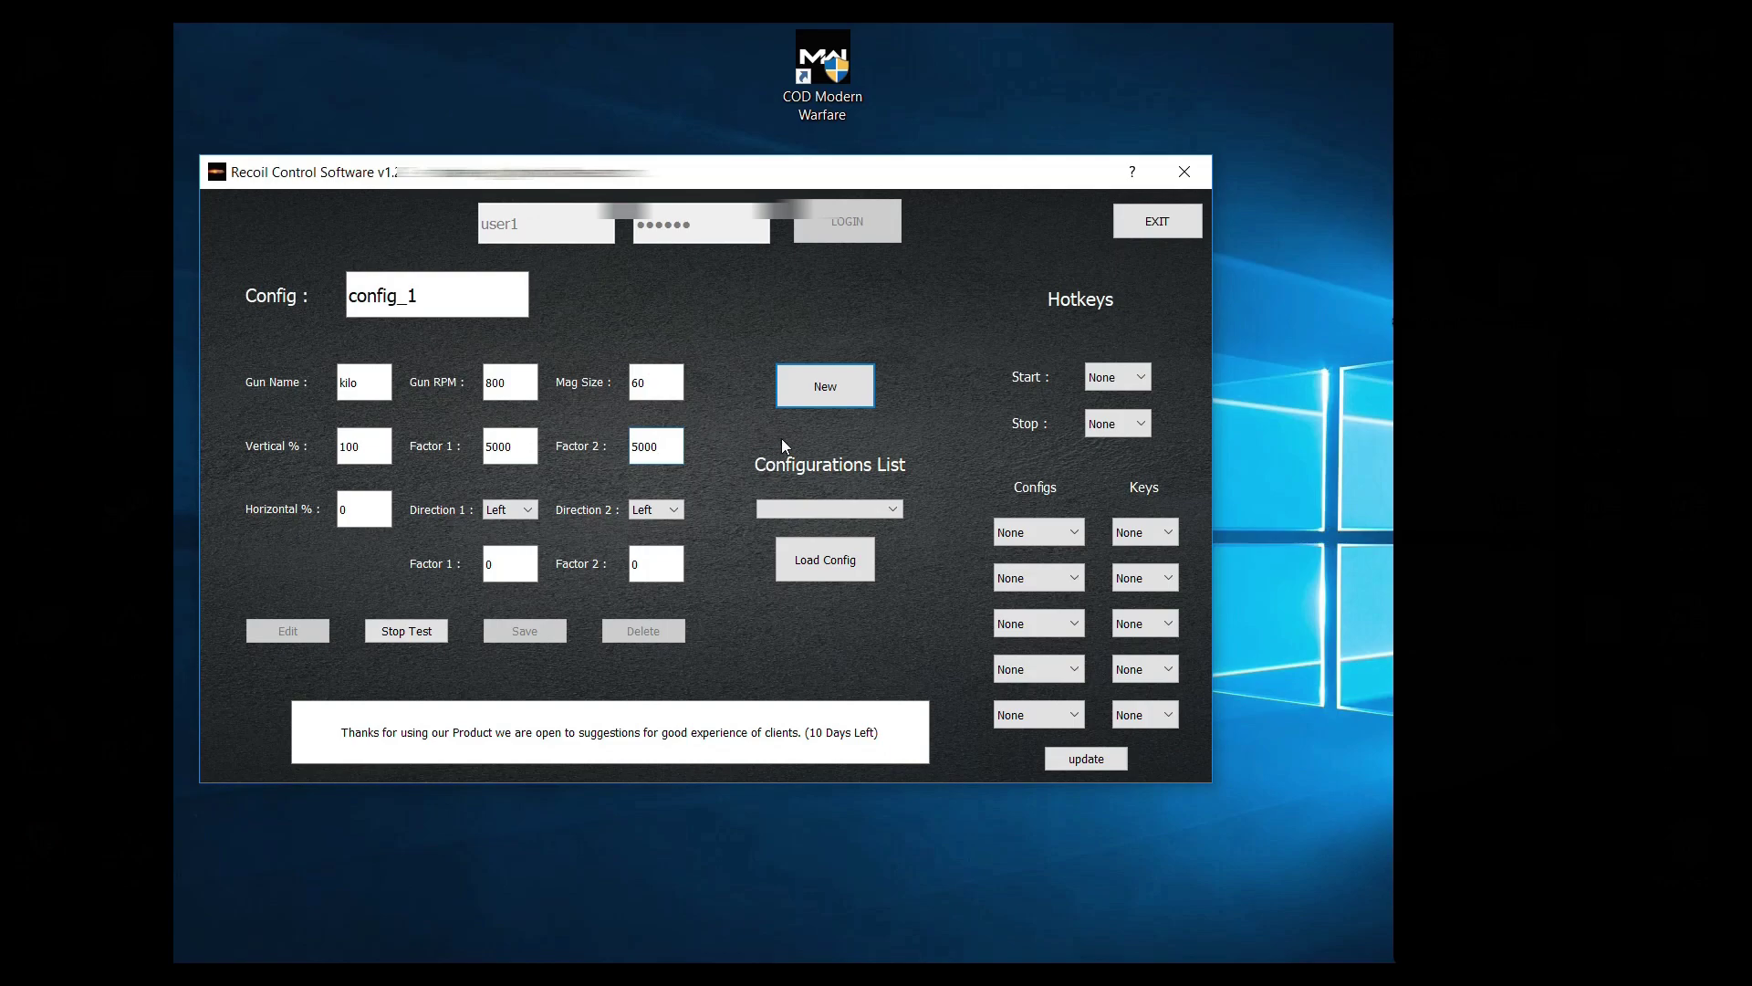
right_click(1267, 313)
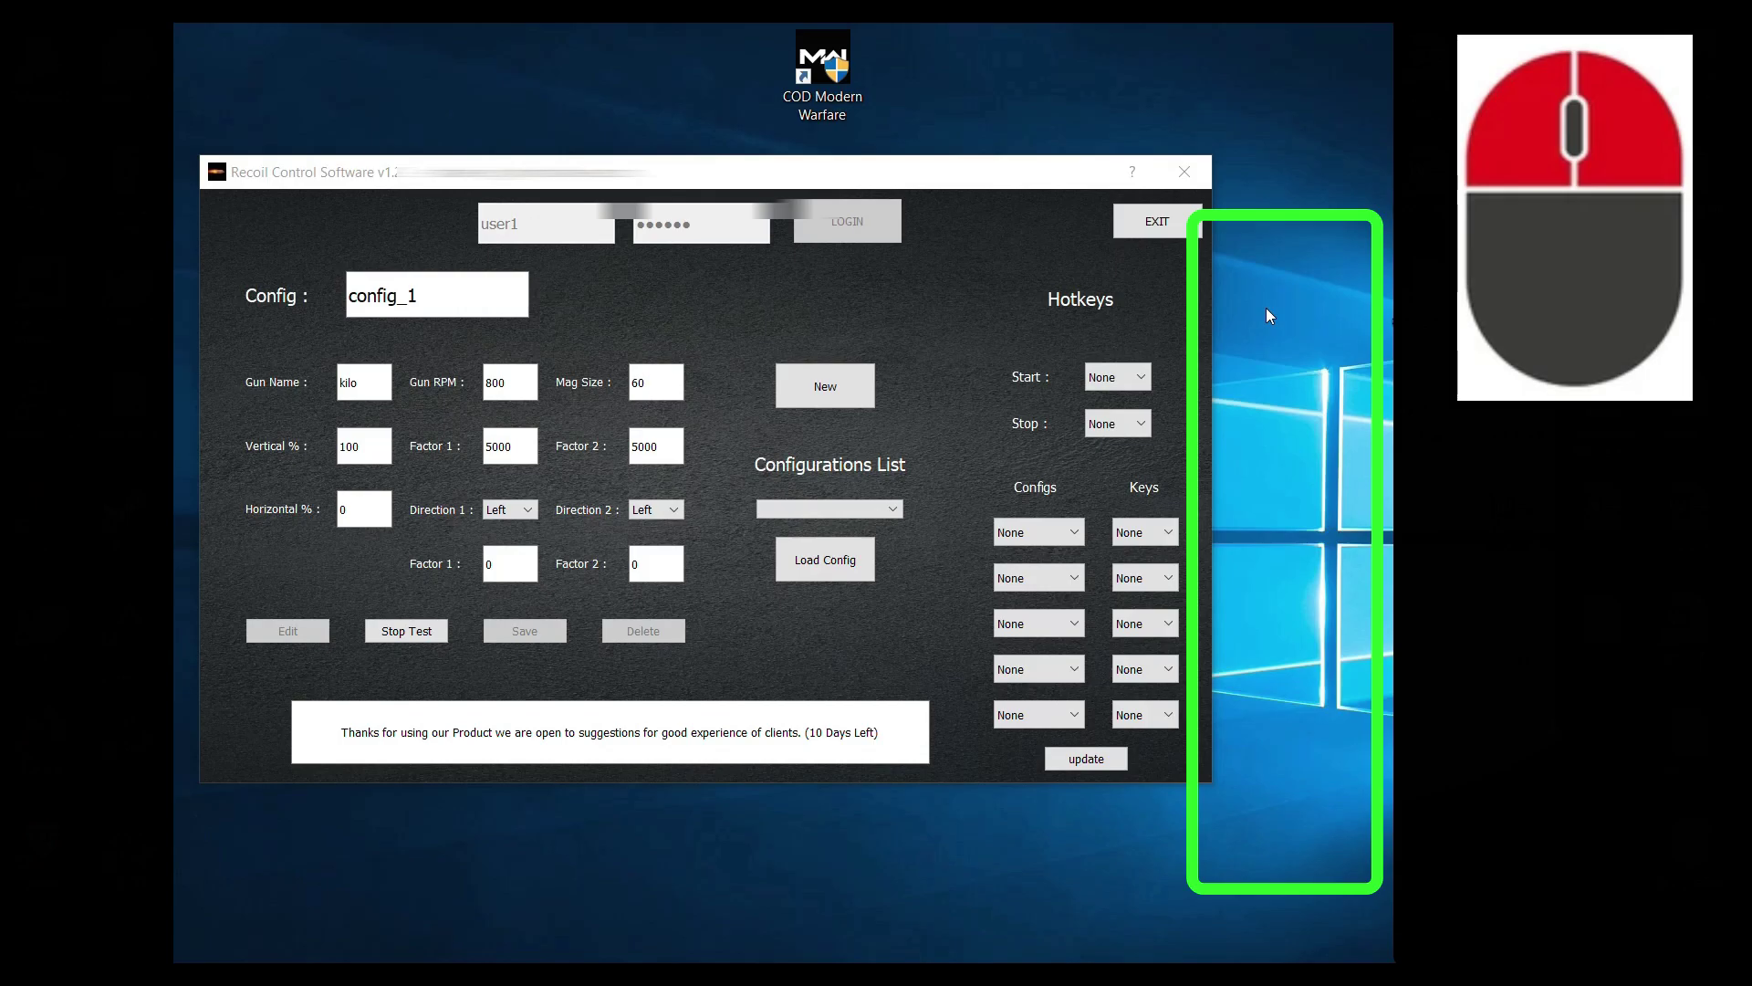
right_click(1266, 310)
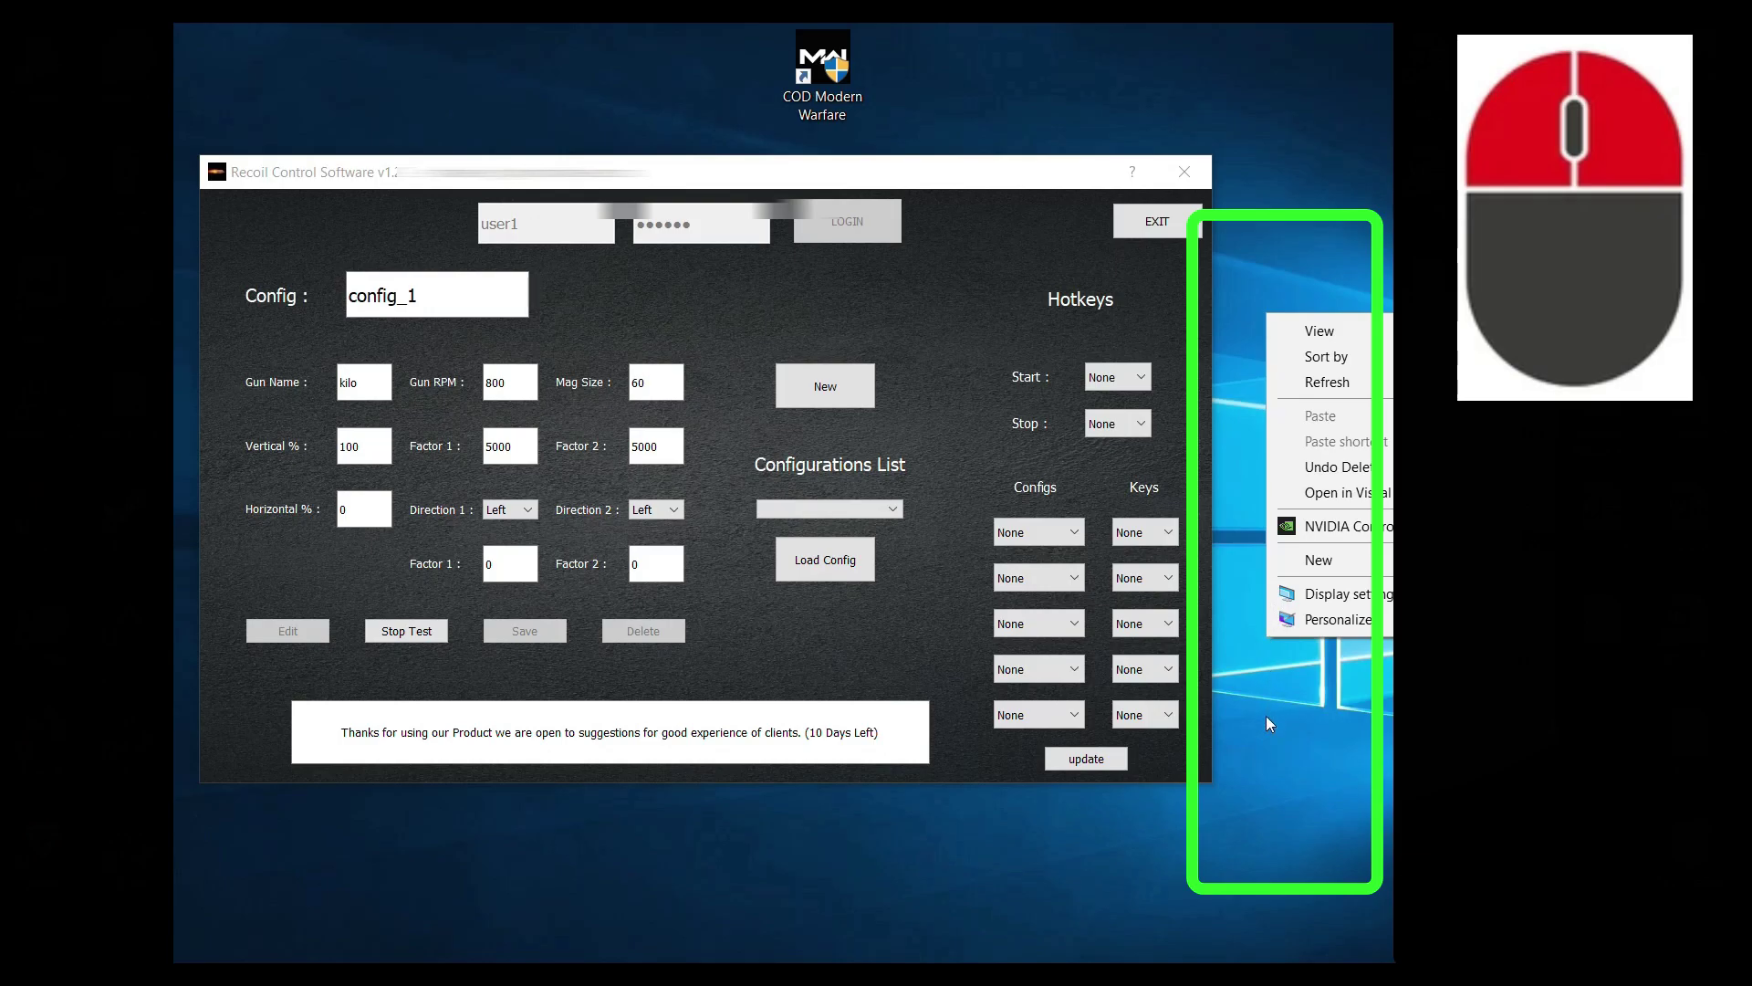
Step: Stop the test and raise both vertical factors to 10000
click(1267, 841)
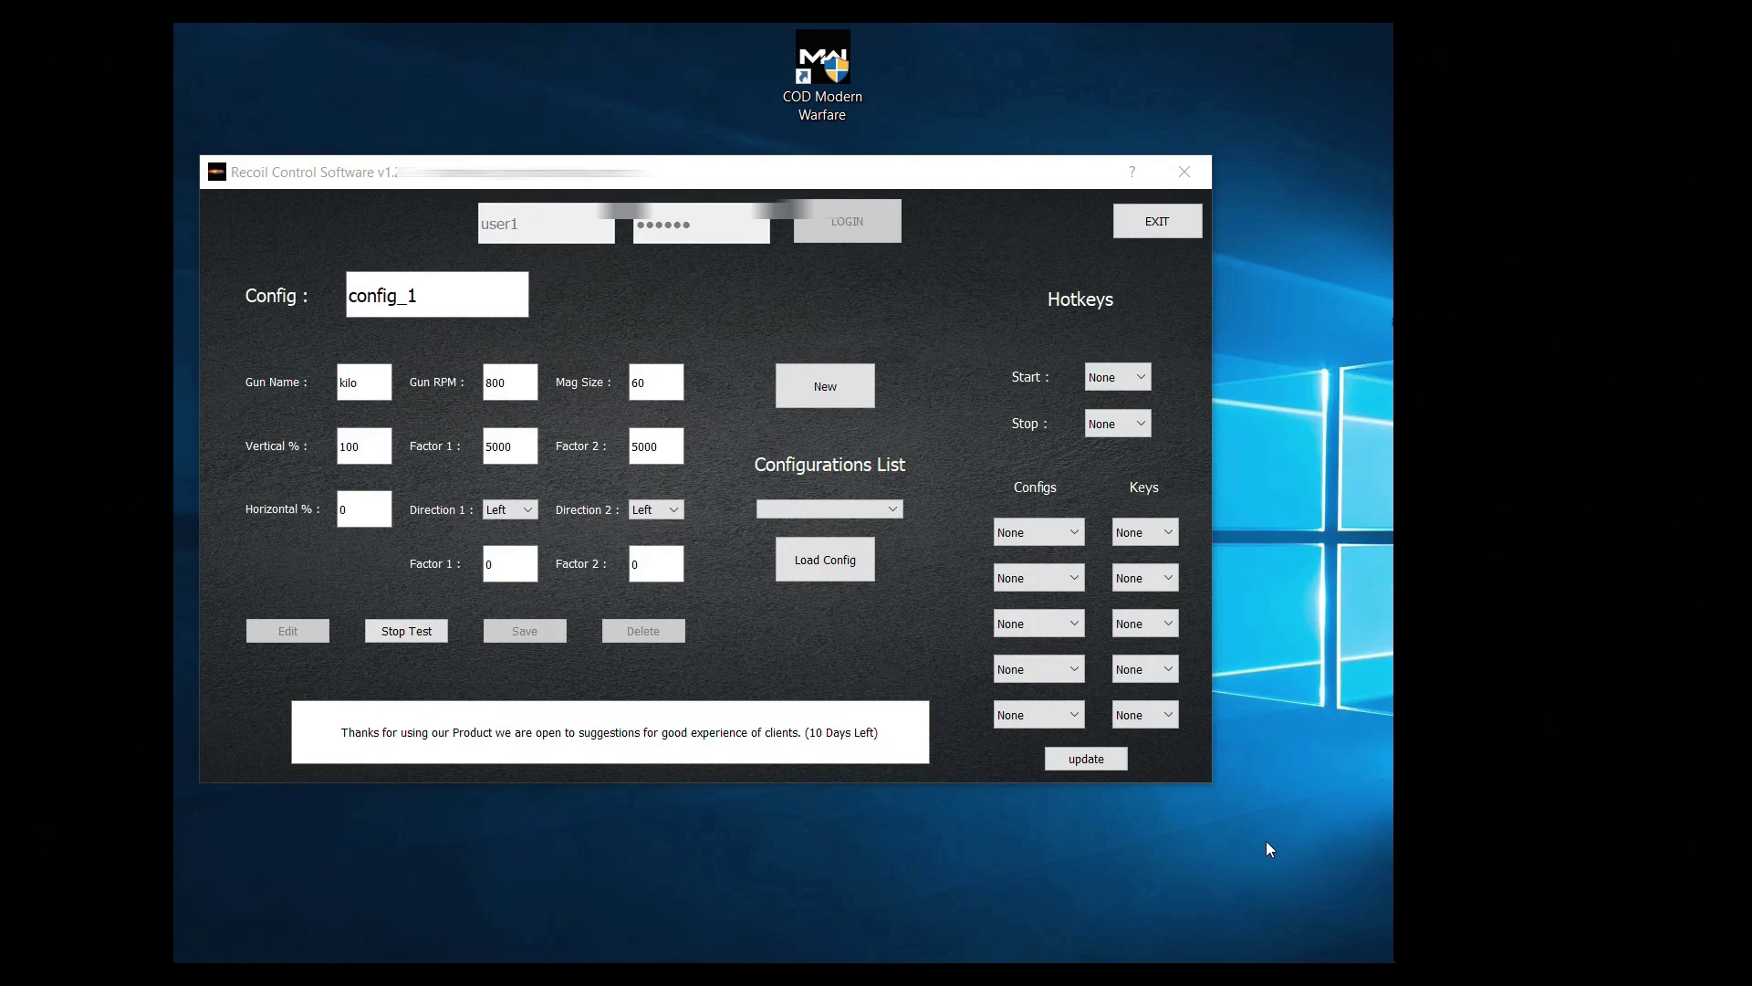
click(381, 634)
click(490, 446)
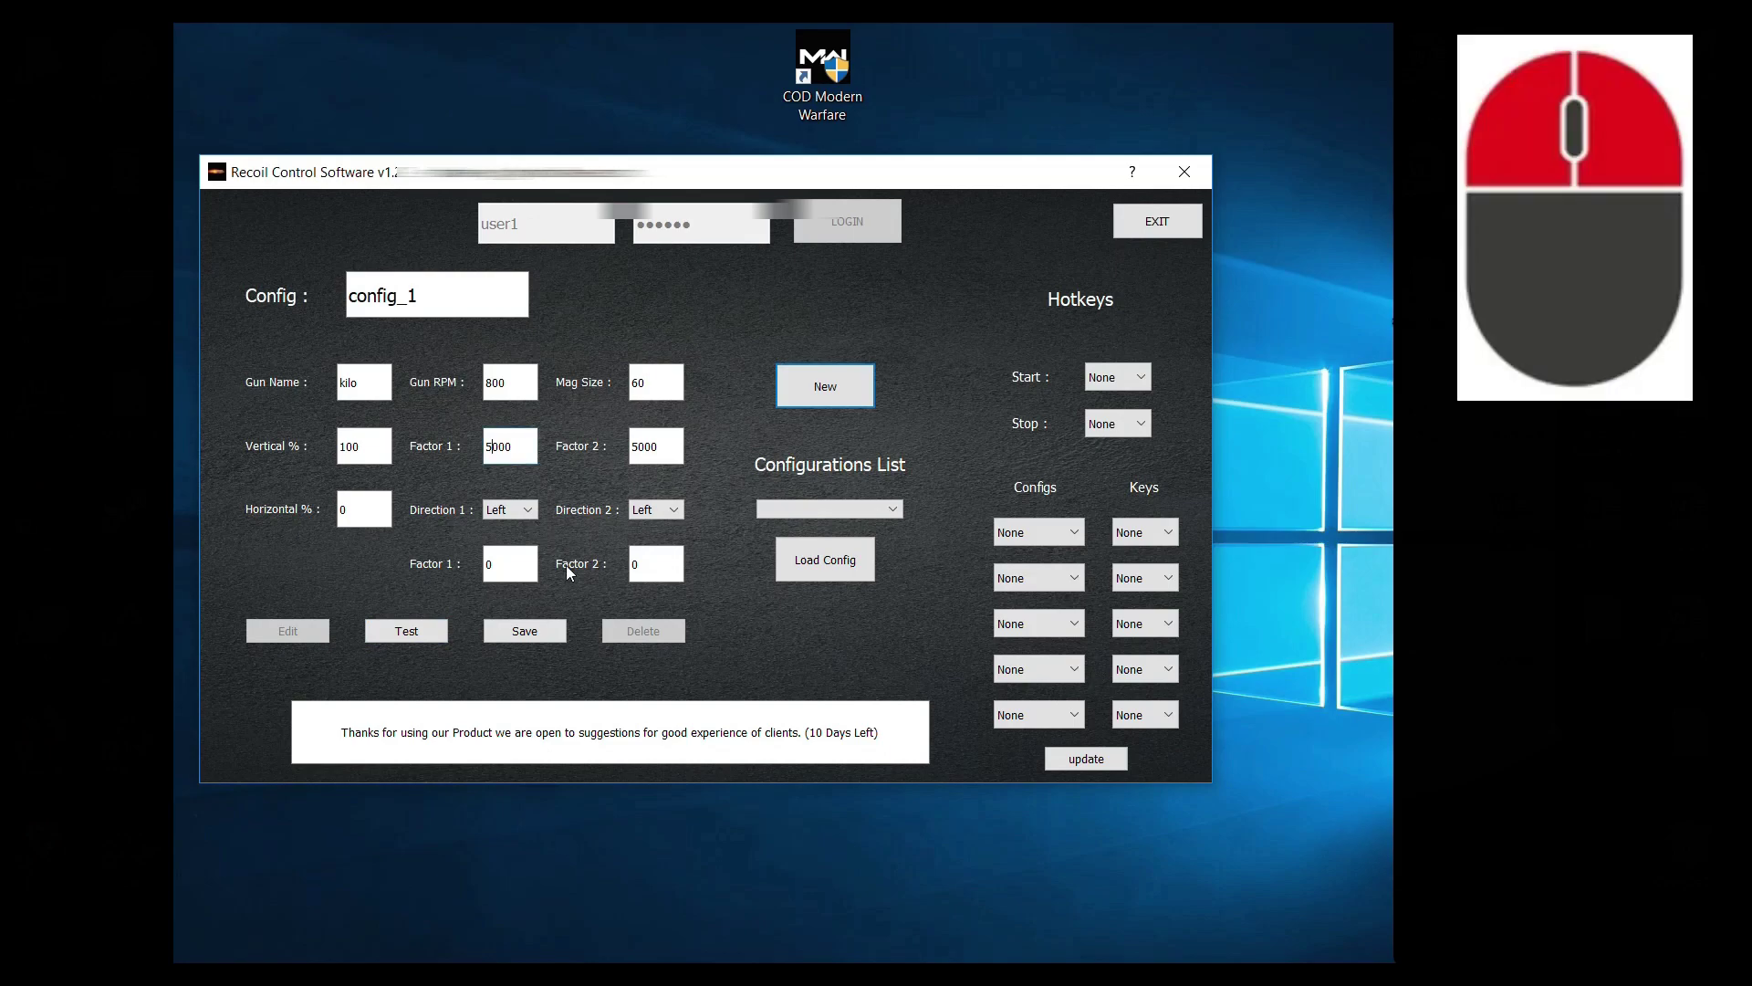
key(BackSpace)
text(10)
key(Tab)
text(10000)
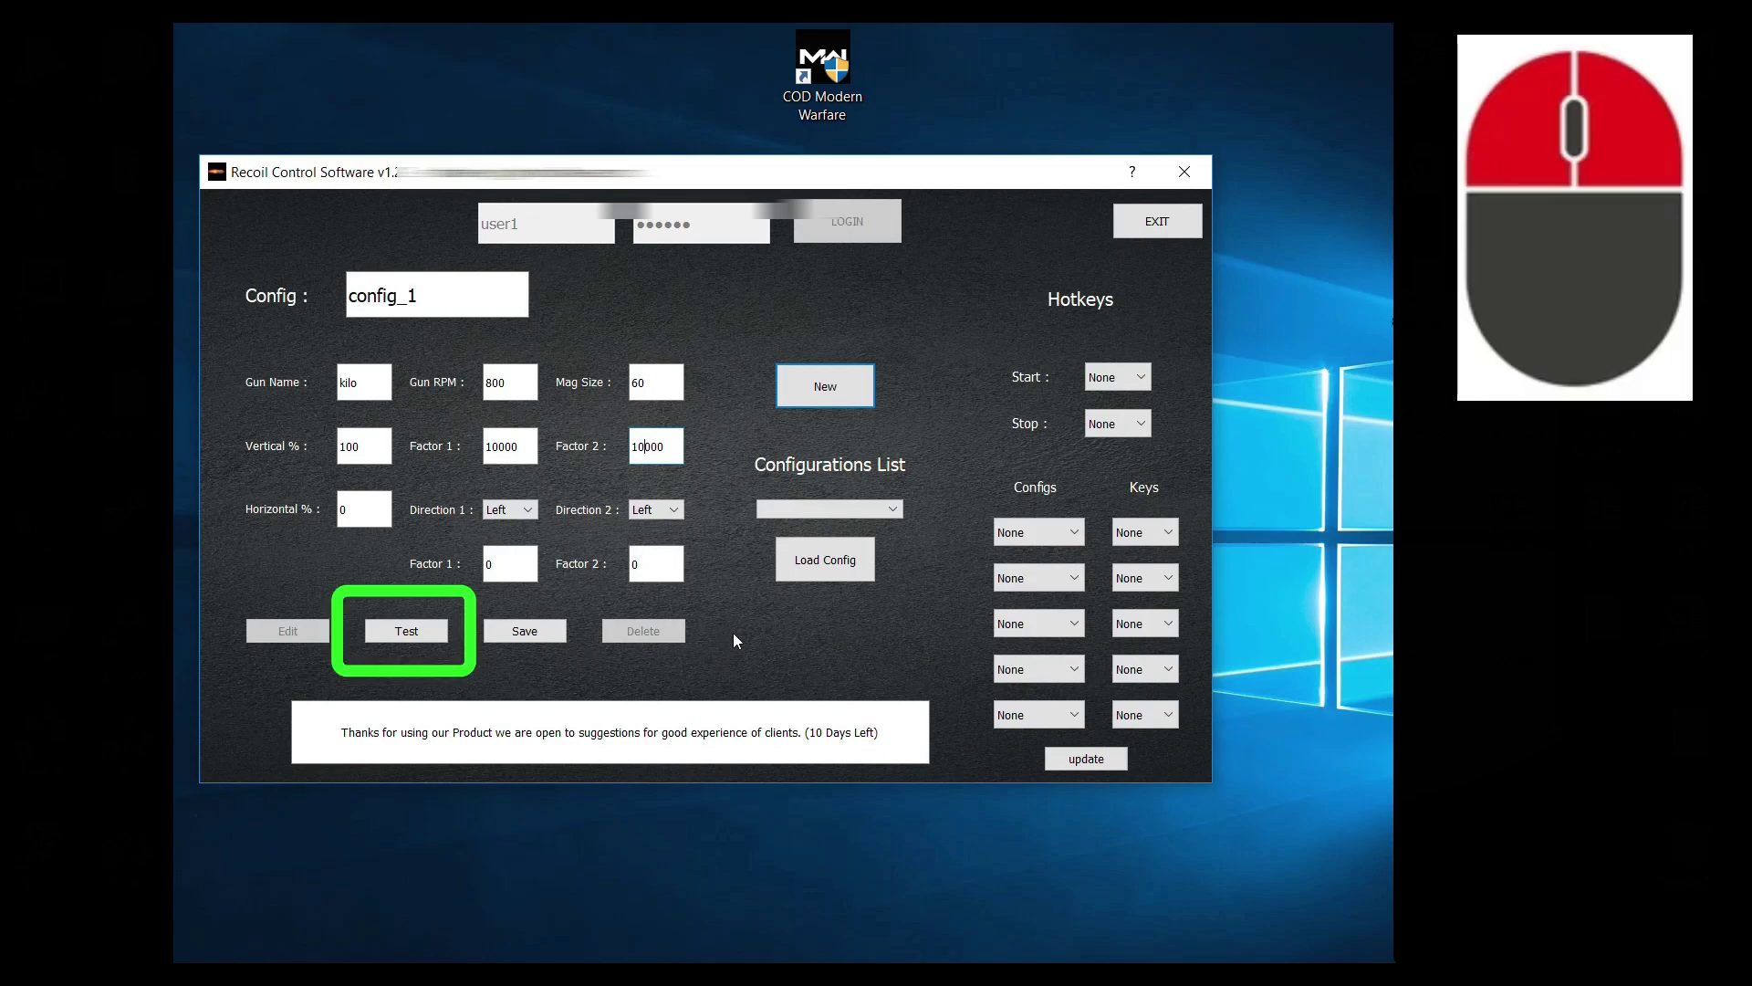
Step: Start a new test and hold right-click on the desktop to watch the stronger pull
click(374, 639)
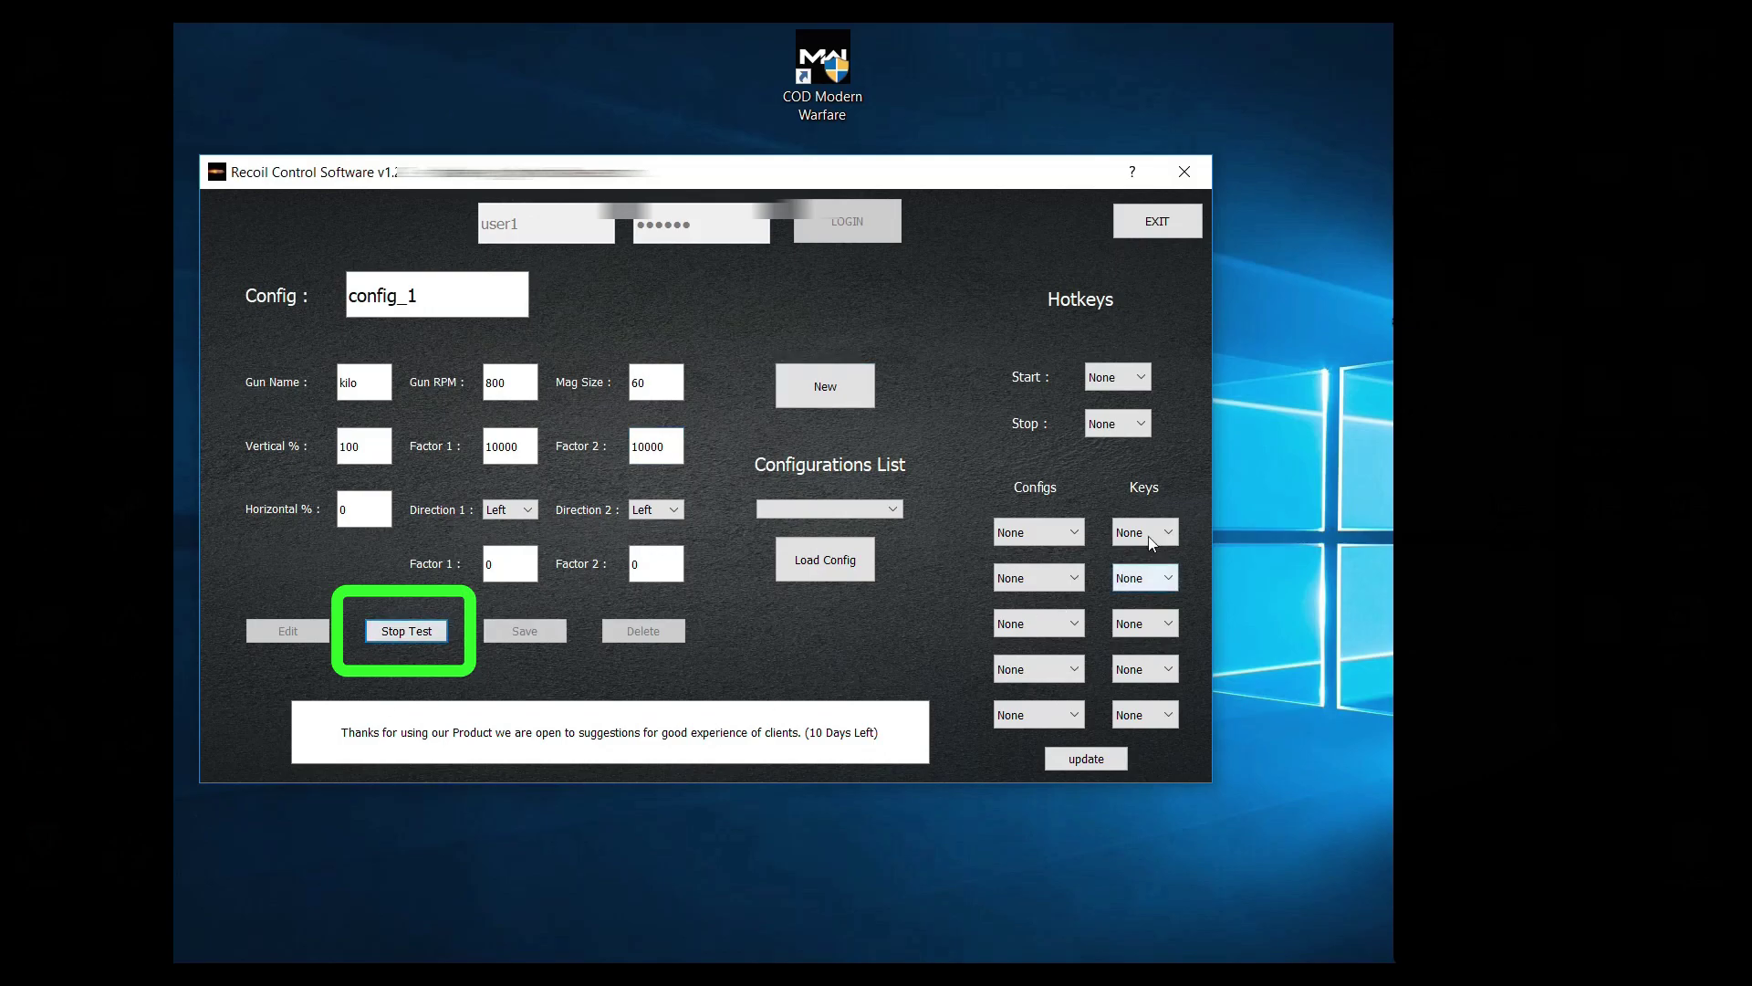
click(1279, 279)
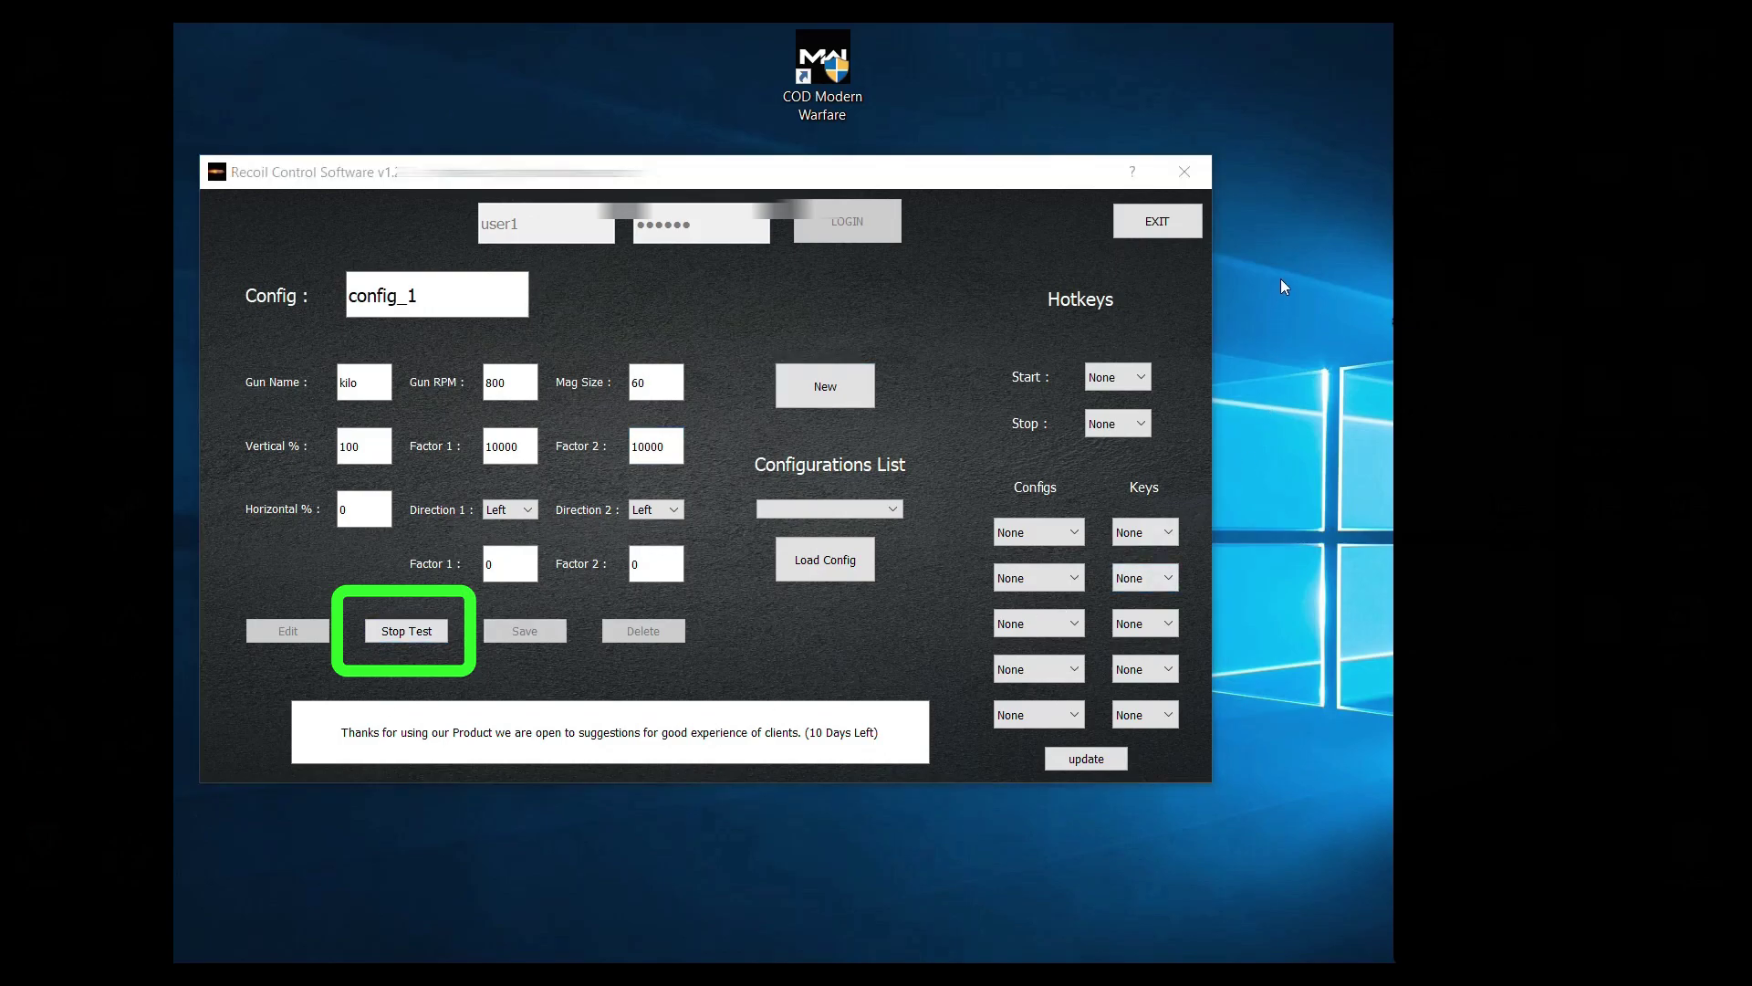
right_click(1279, 278)
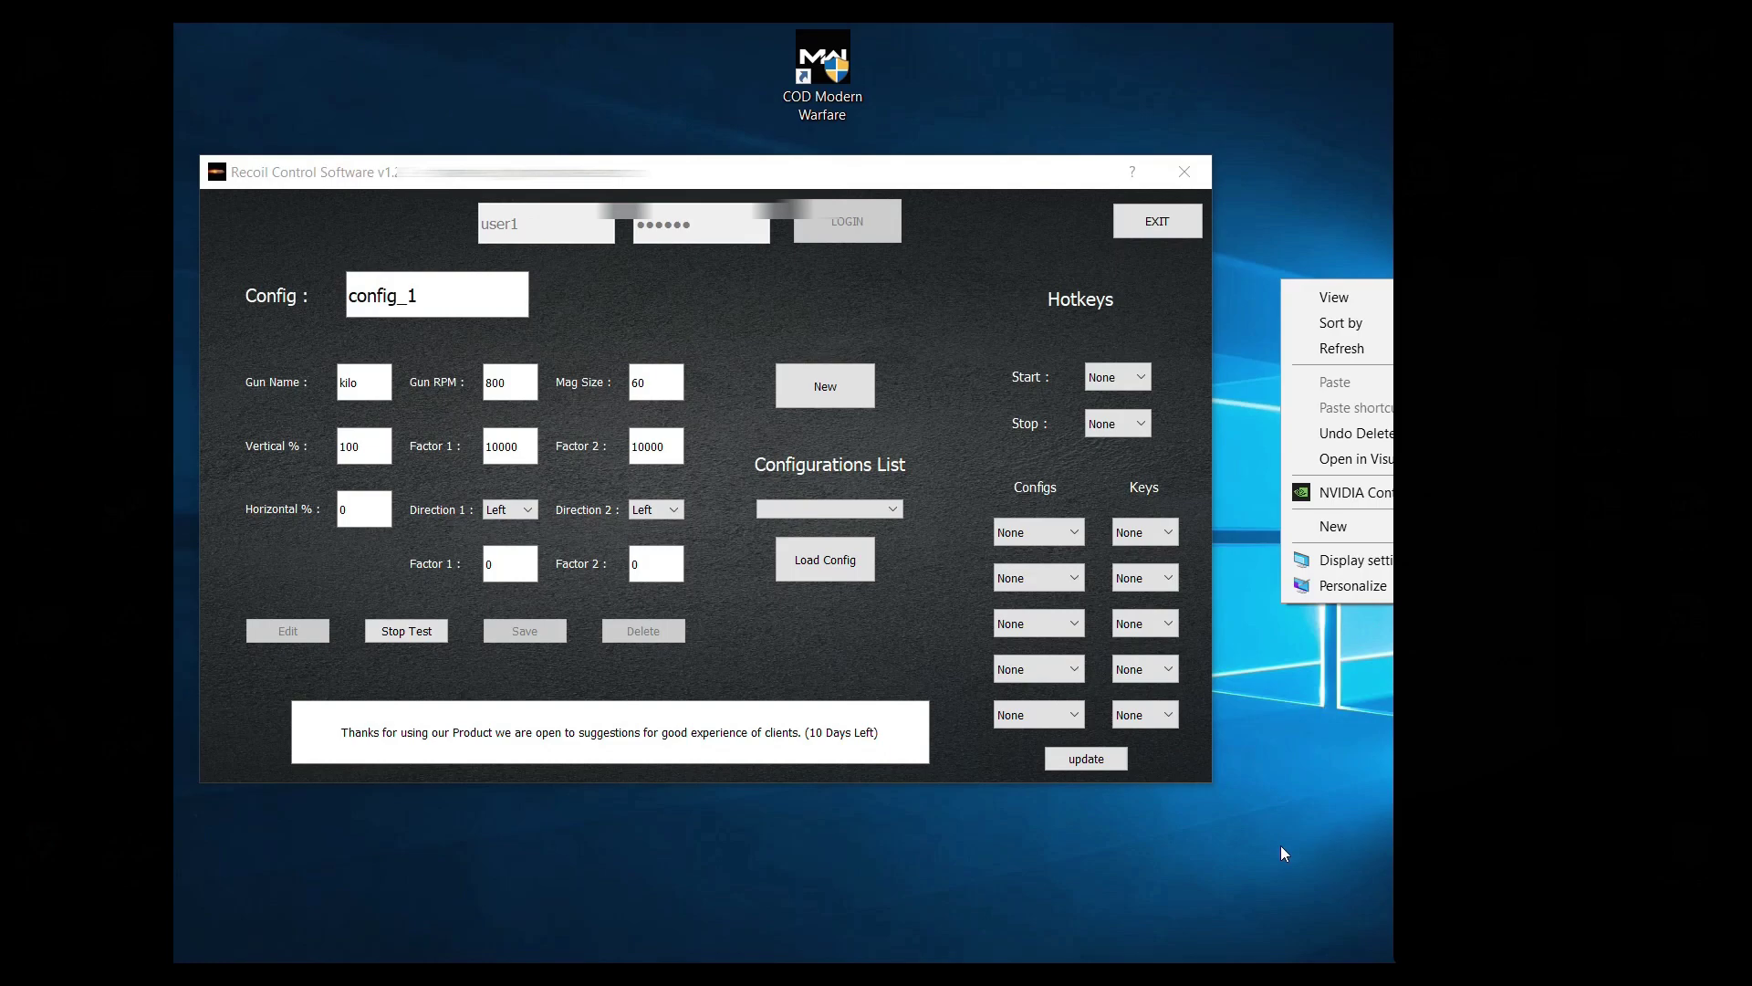
Step: Stop the test, enter Horizontal % 100 with horizontal factors 5000 and 5000, and retest
click(911, 627)
click(385, 637)
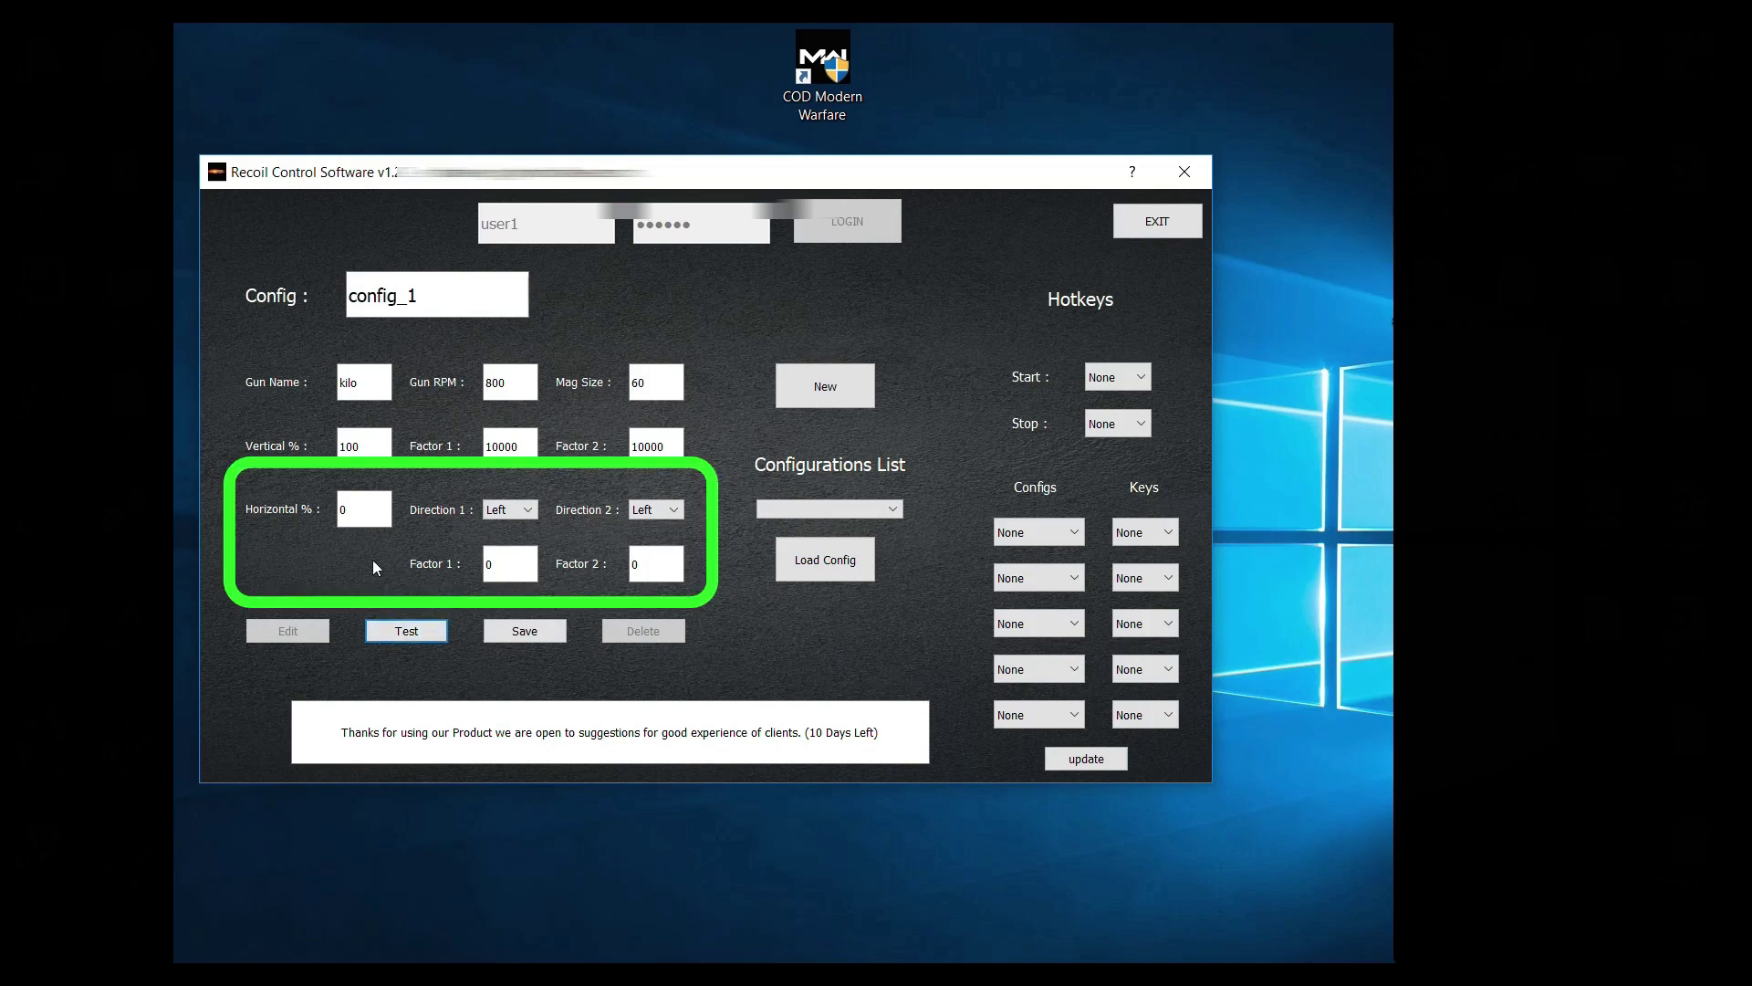
double_click(351, 511)
text(100)
key(Tab)
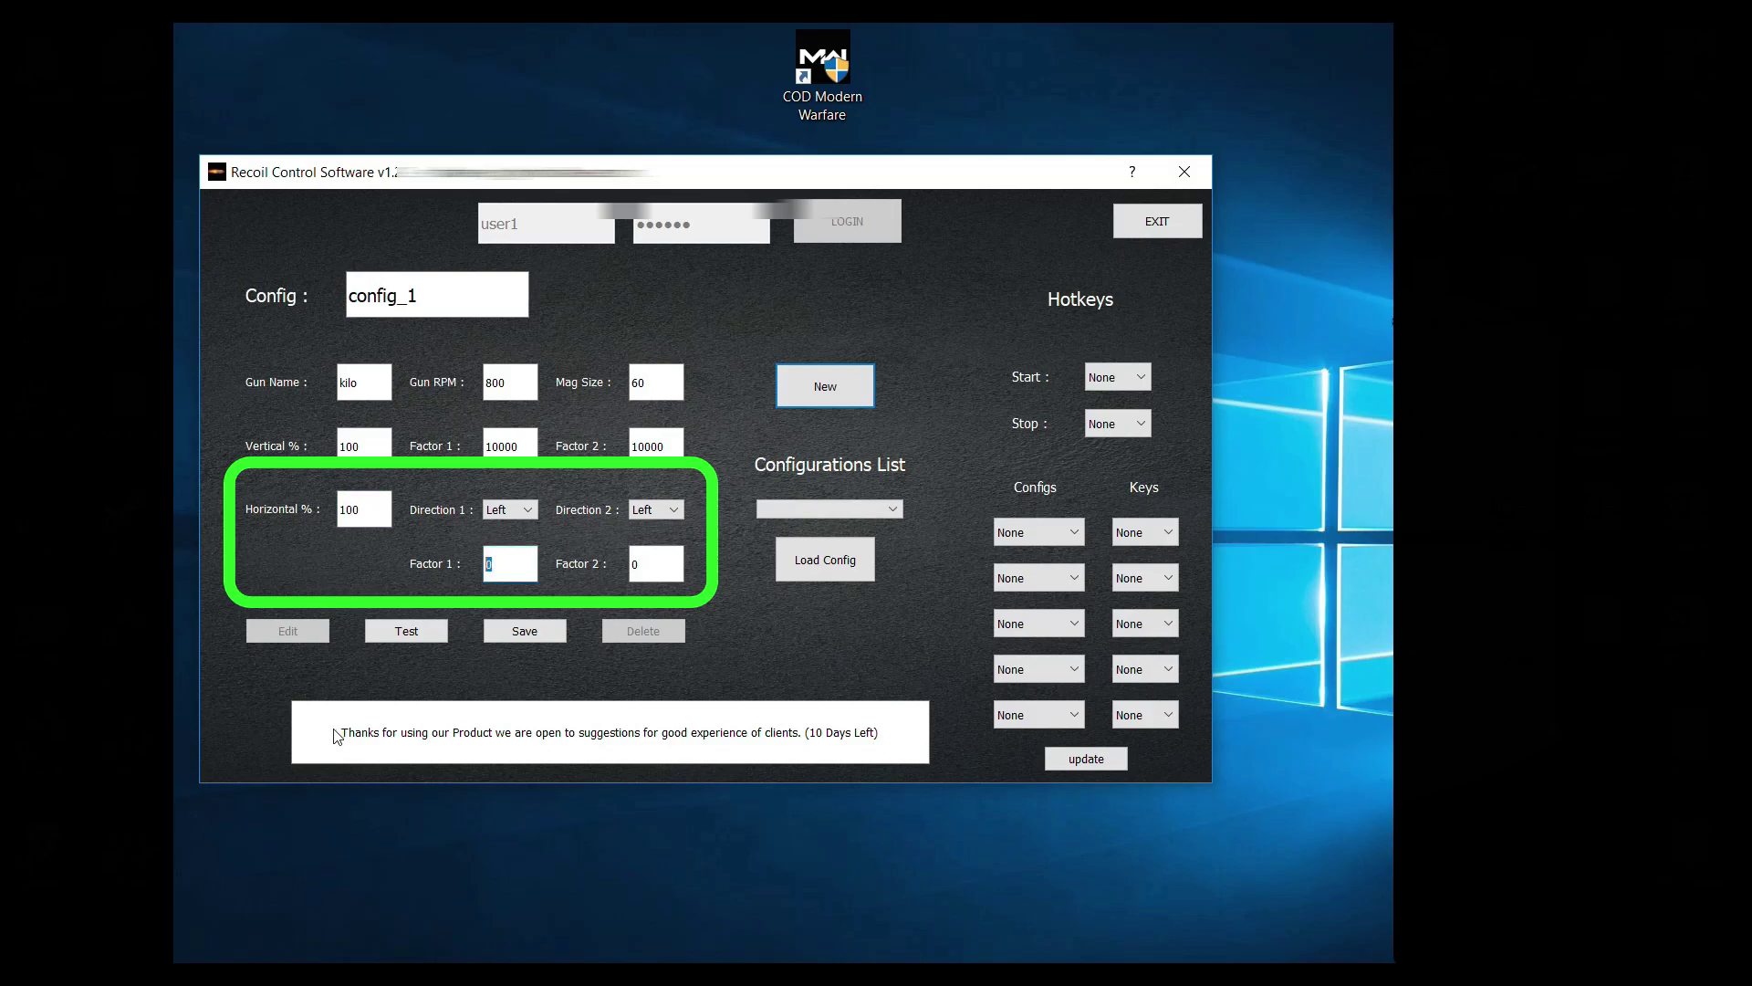
text(5000)
double_click(645, 558)
text(5000)
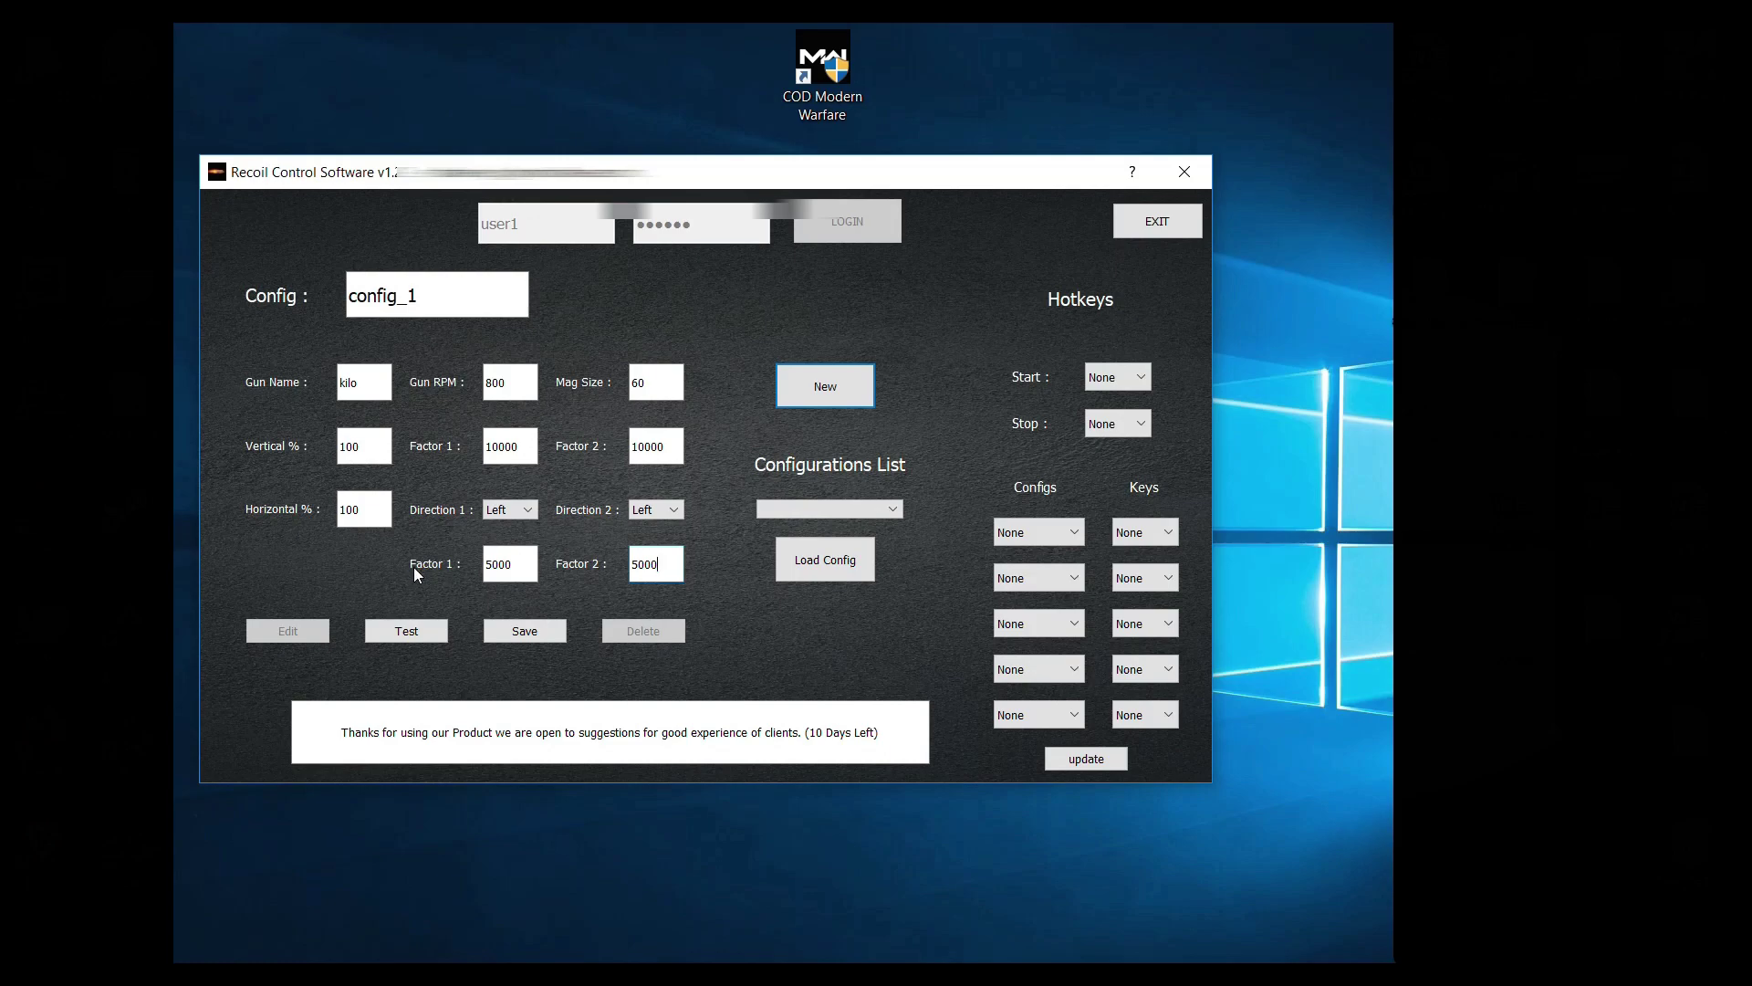
click(422, 635)
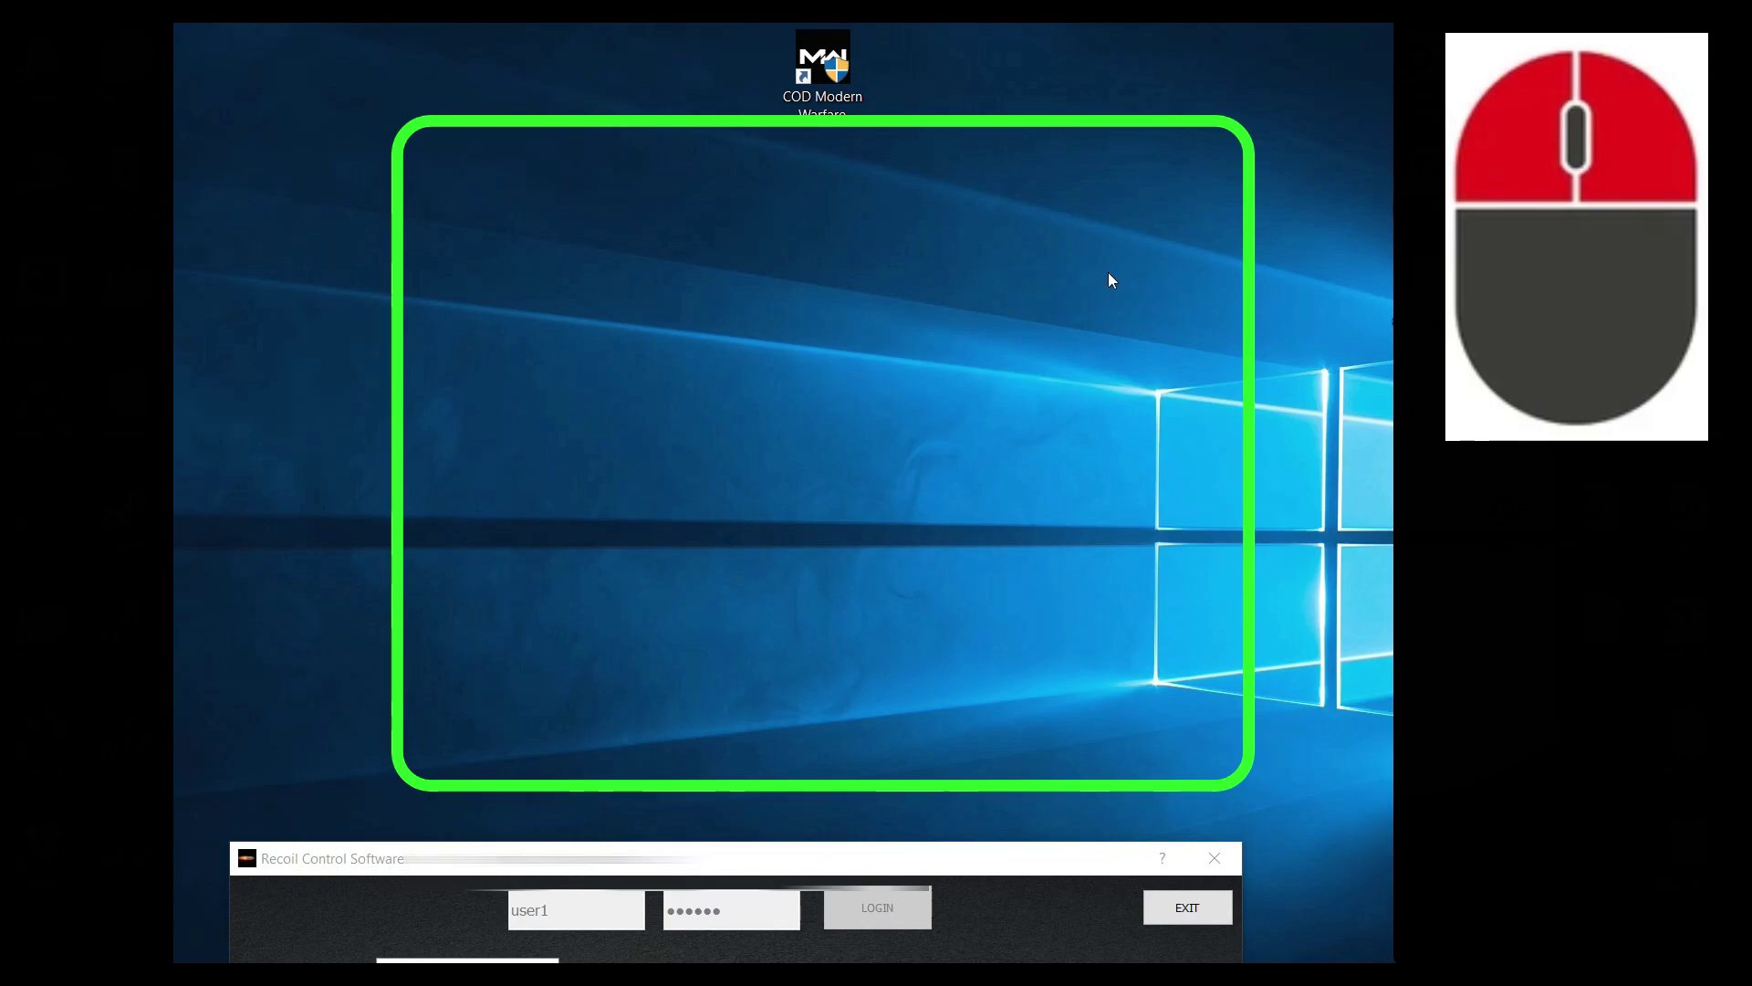
Step: Hold right-click on the desktop to see the combined pull, then dismiss the menu to restore the panel
right_click(1115, 258)
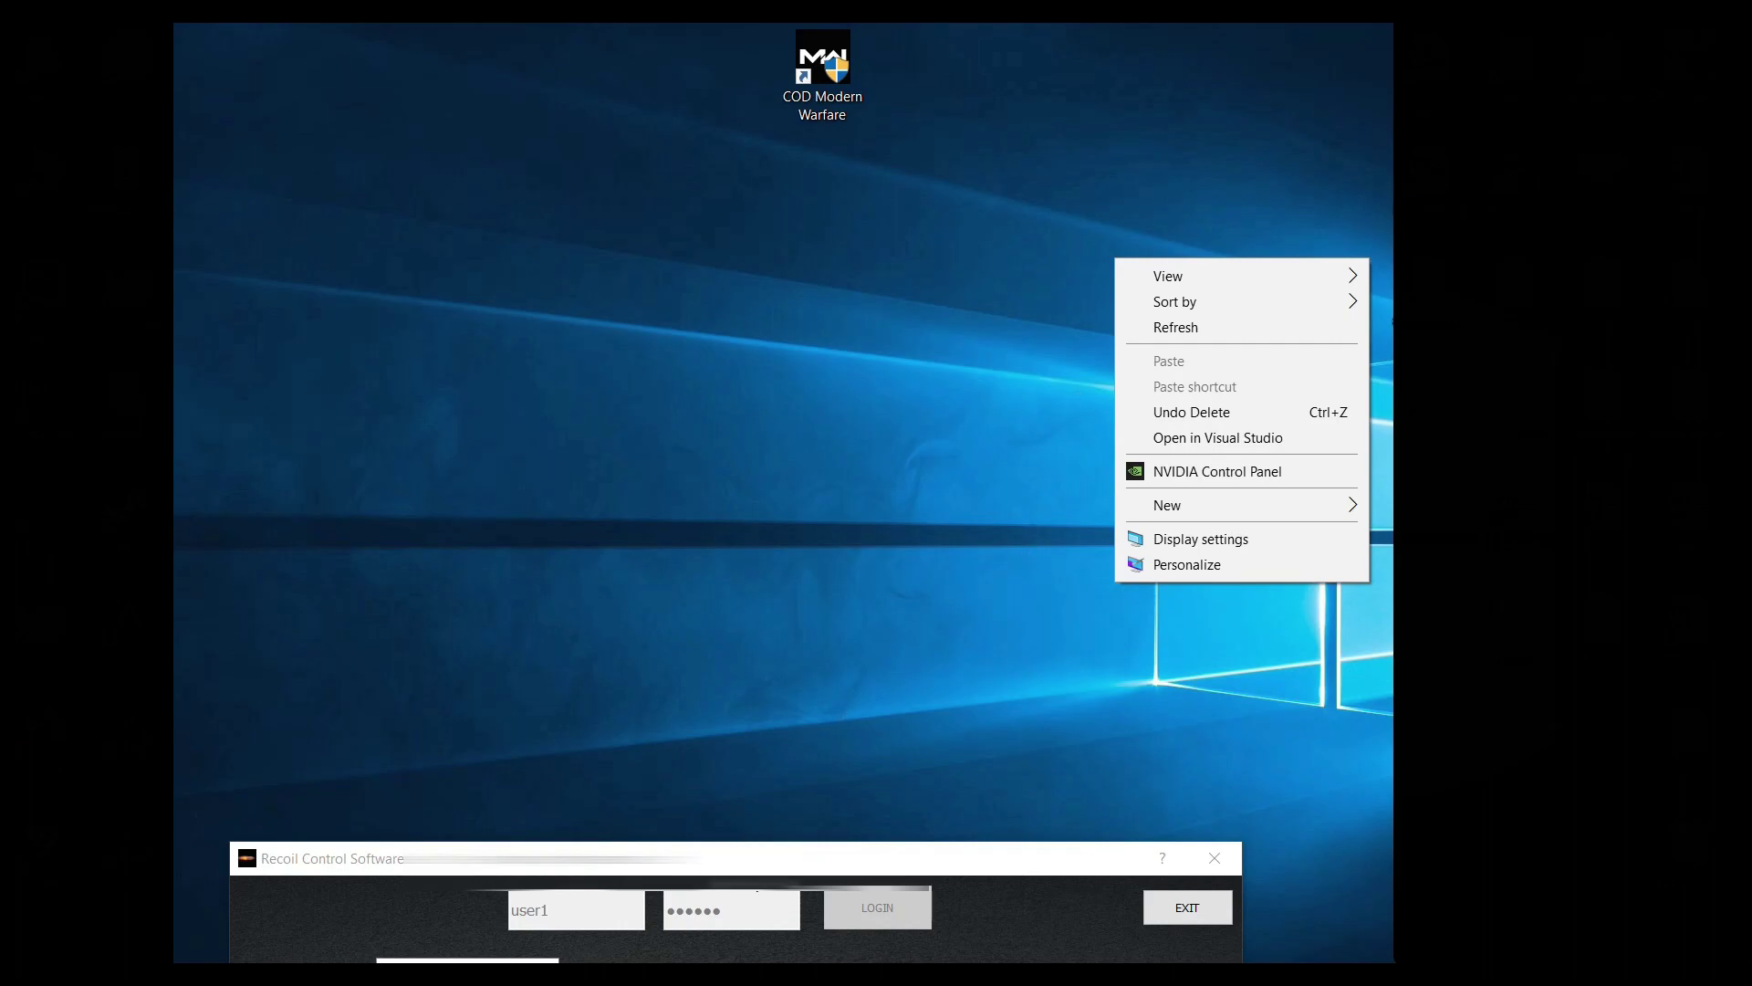
click(751, 823)
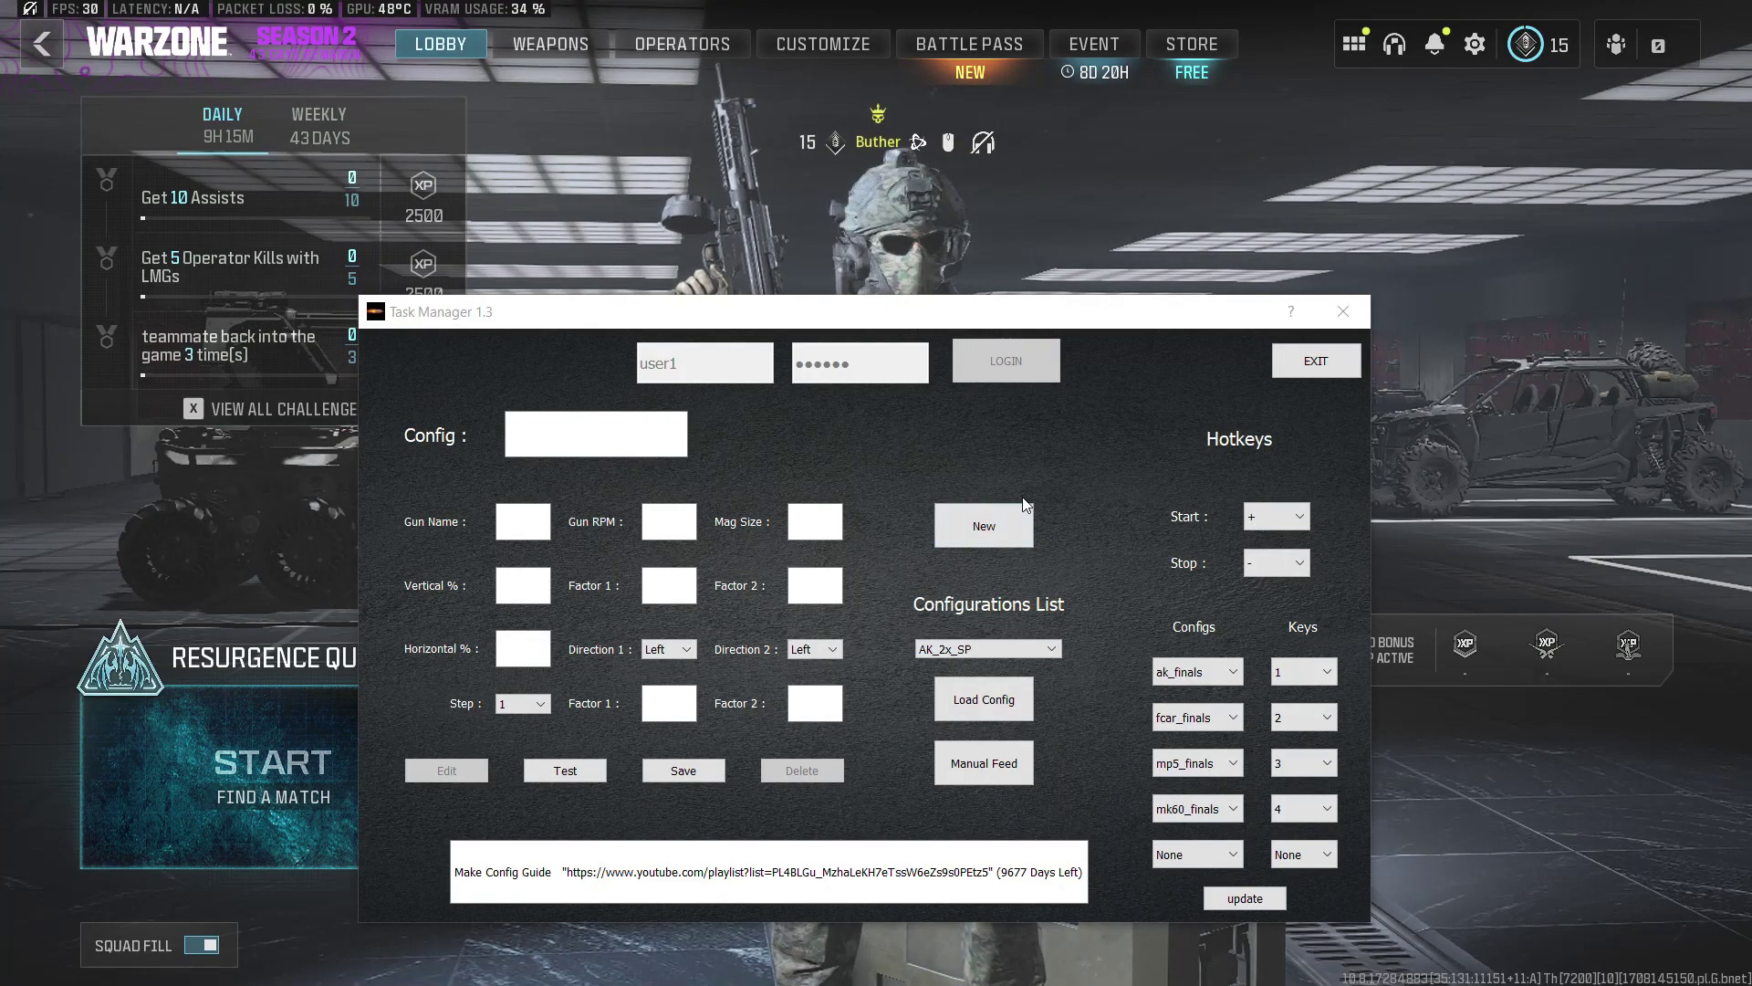
Step: Drag the recoil window up and to the left
drag(899, 312, 795, 274)
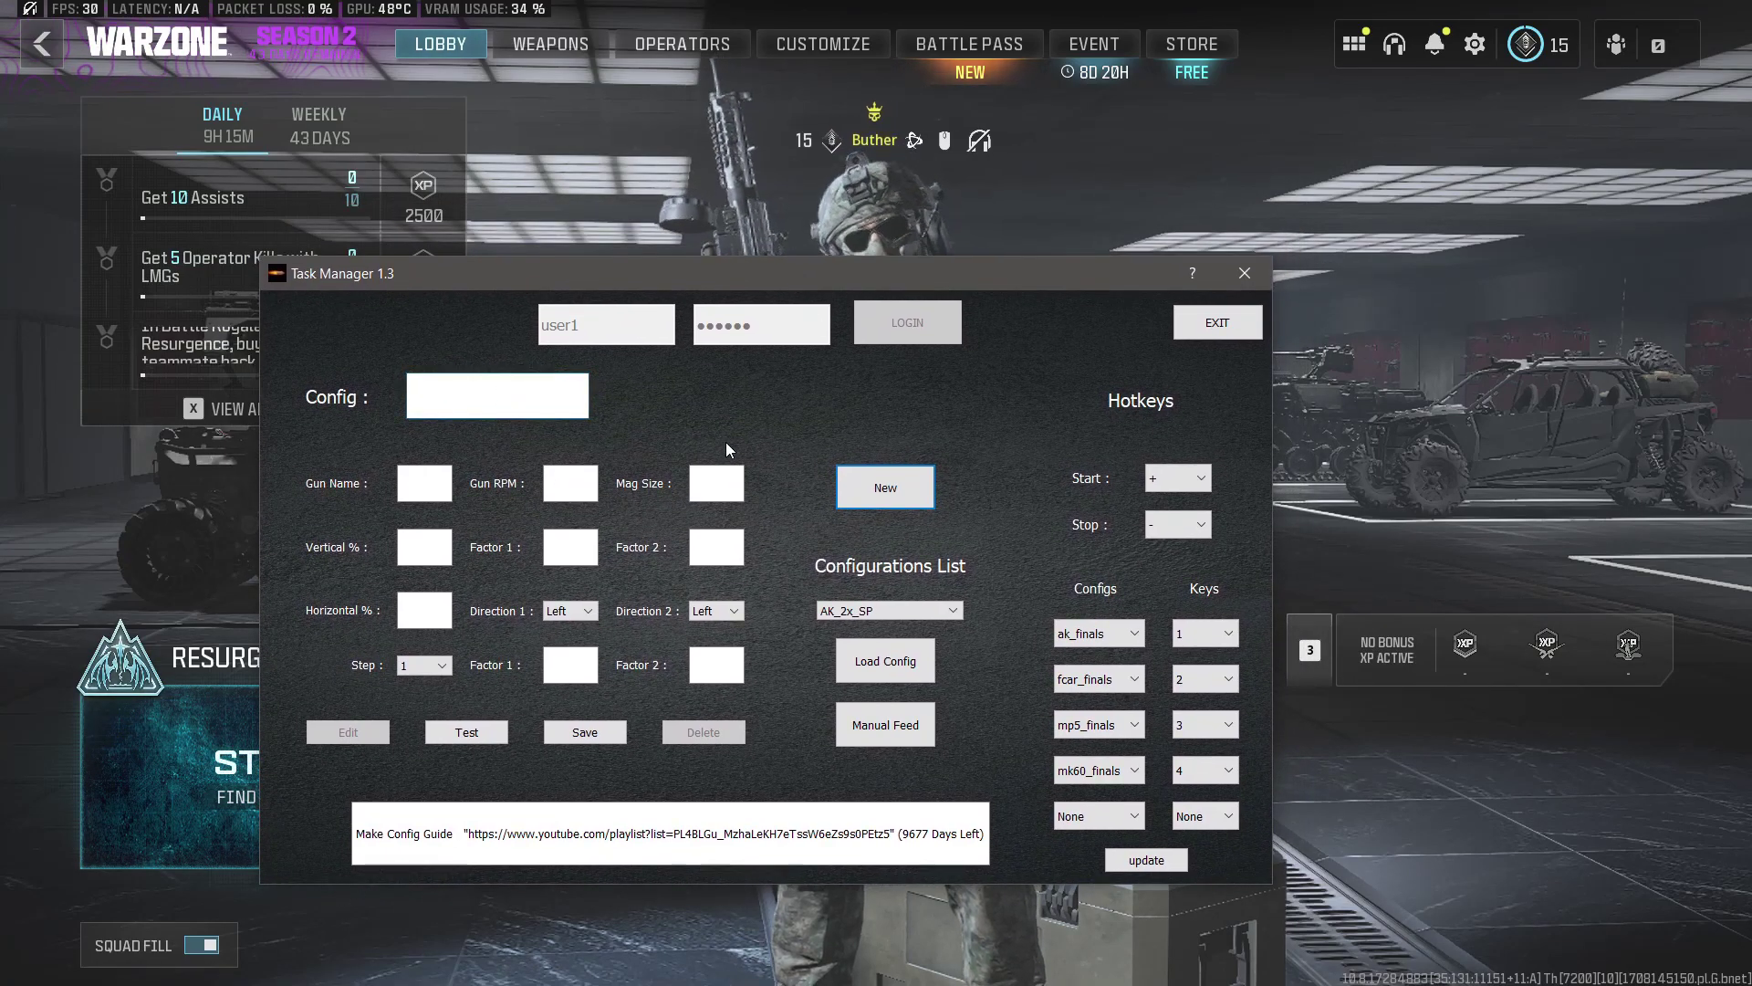
Step: Select Custom Loadout 3 with the M4 from the Warzone weapon loadouts
click(1449, 398)
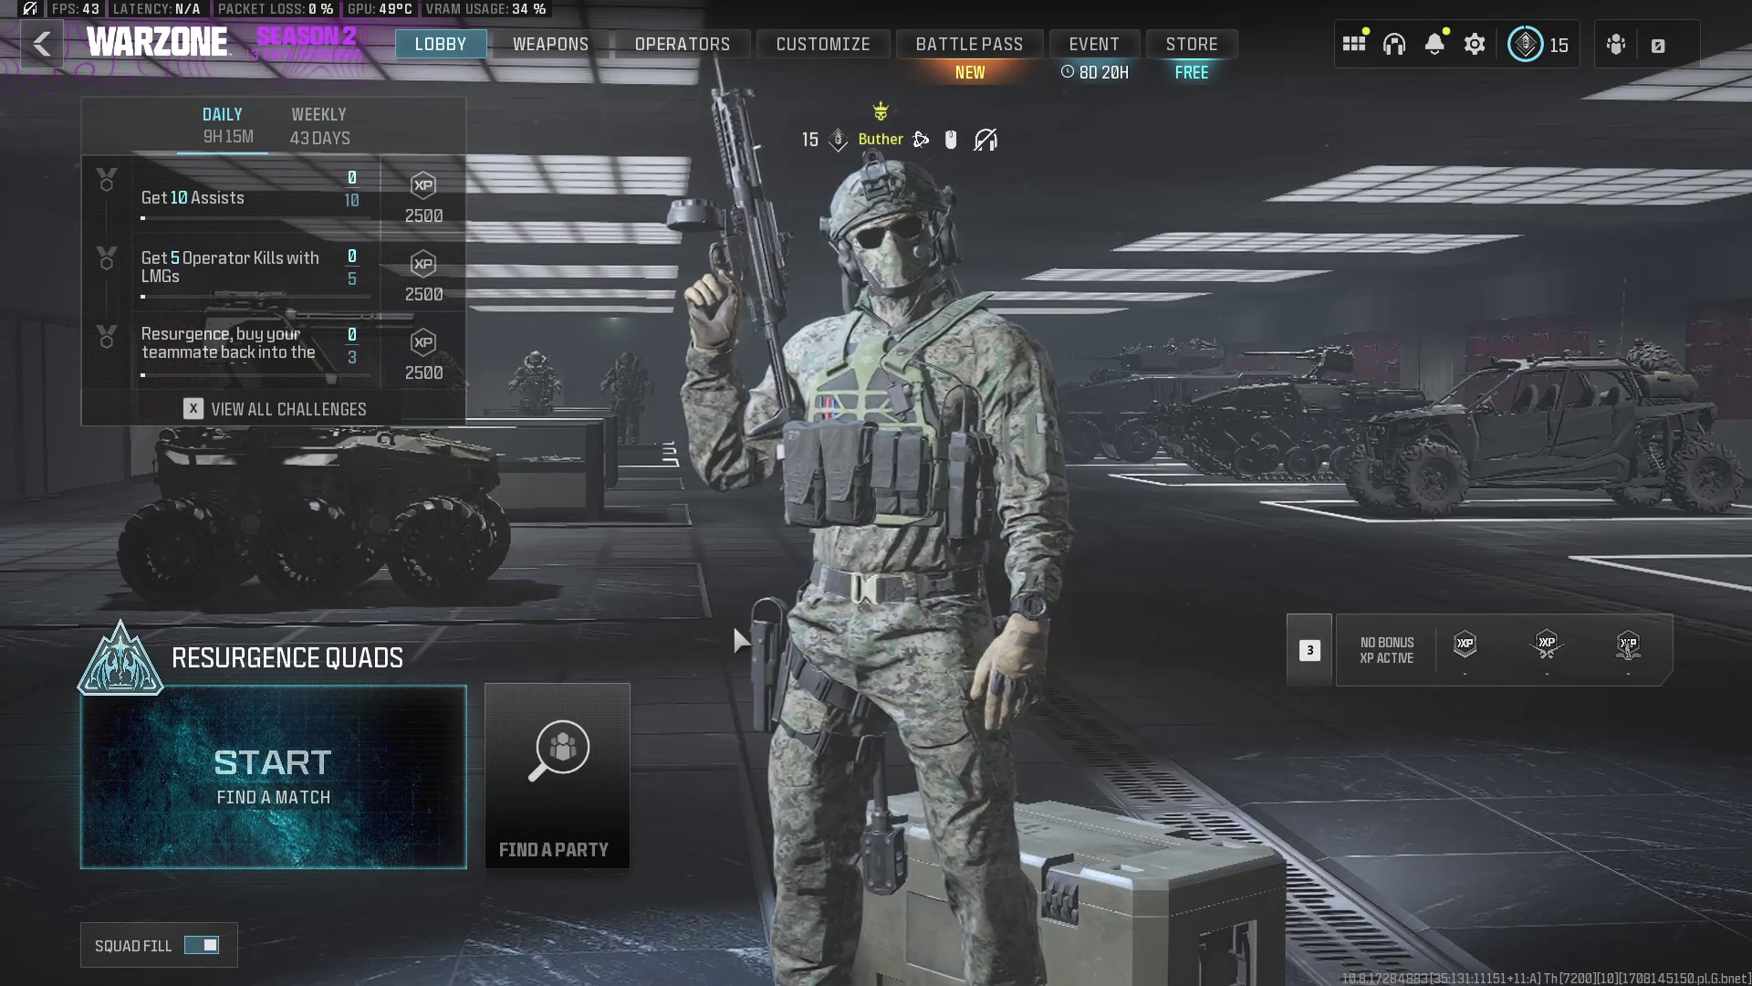
click(551, 42)
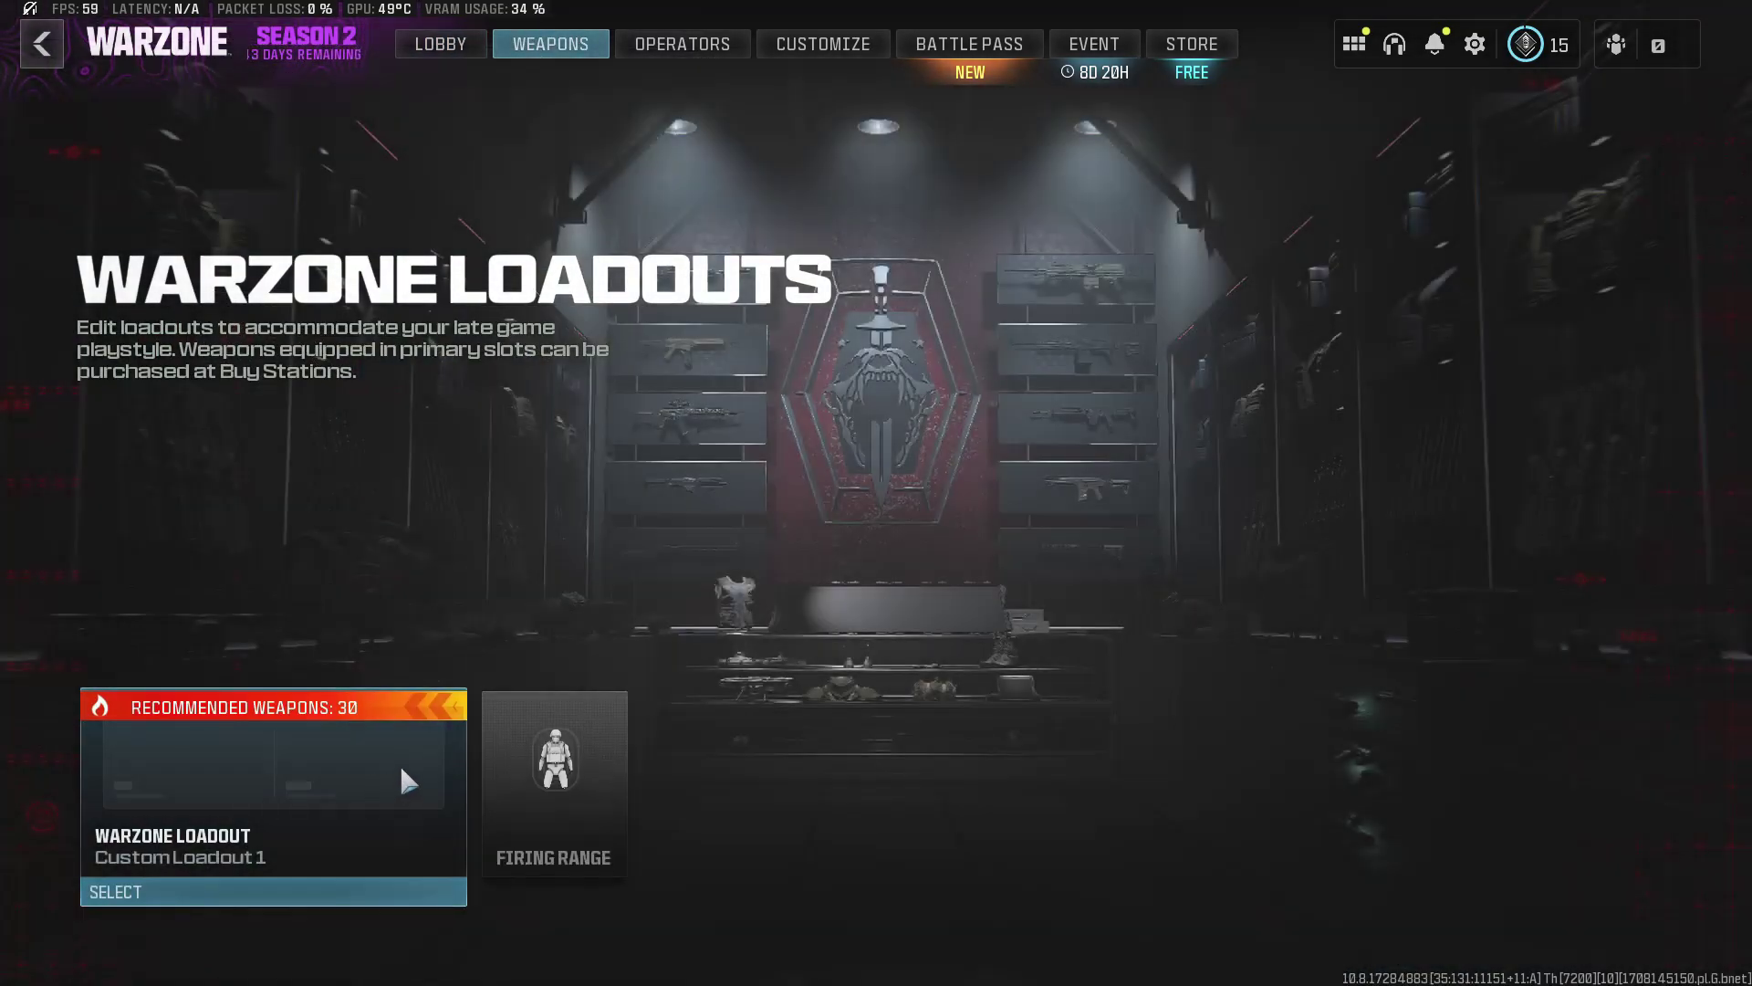
click(401, 769)
click(626, 849)
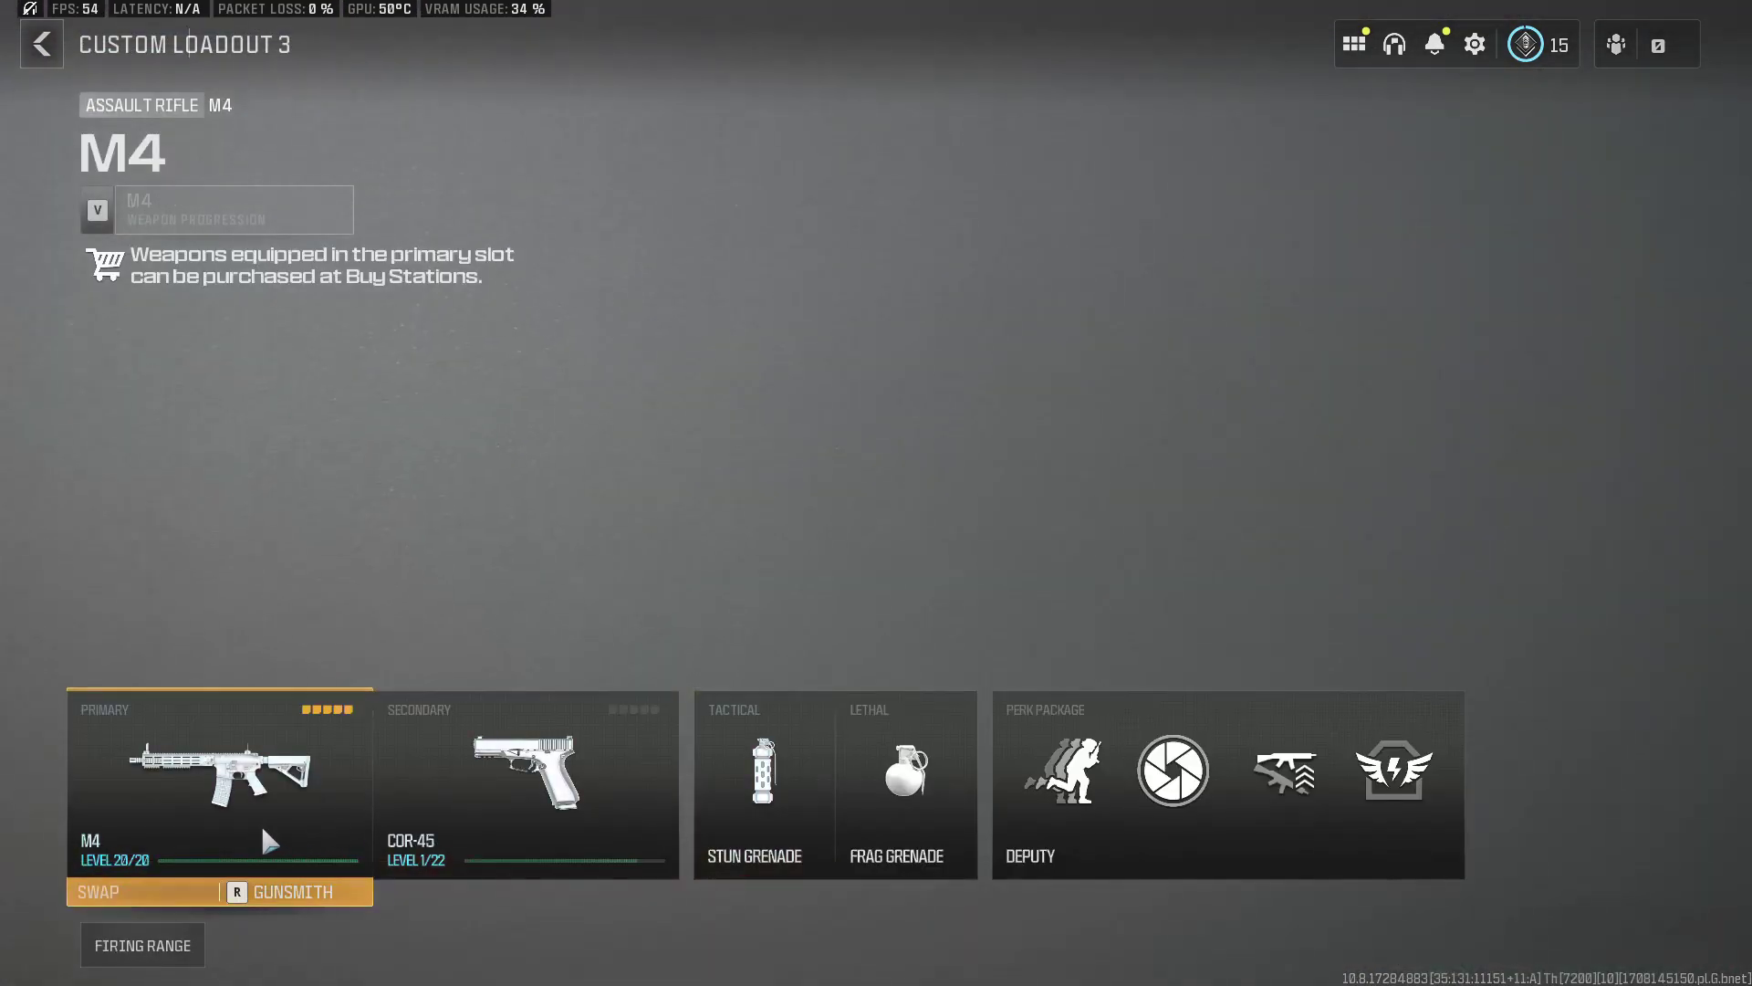
Step: Launch the firing range with that loadout and empty the 60-round magazine while scoped
click(183, 951)
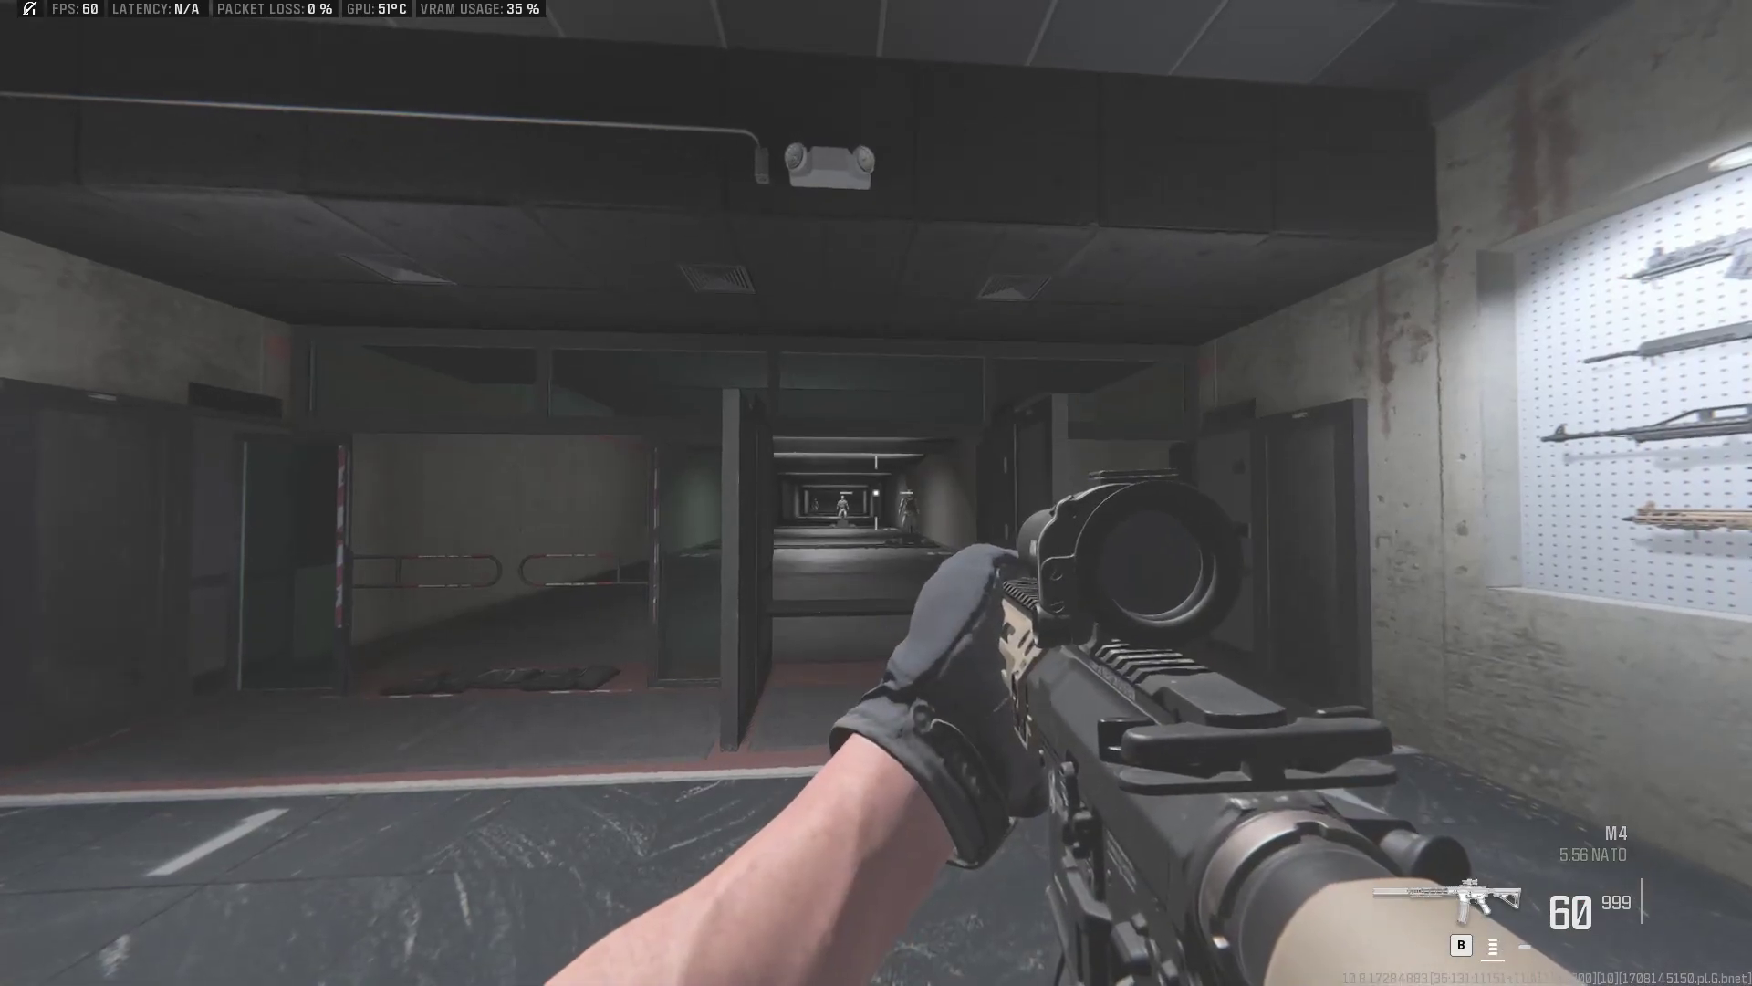
right_click(876, 493)
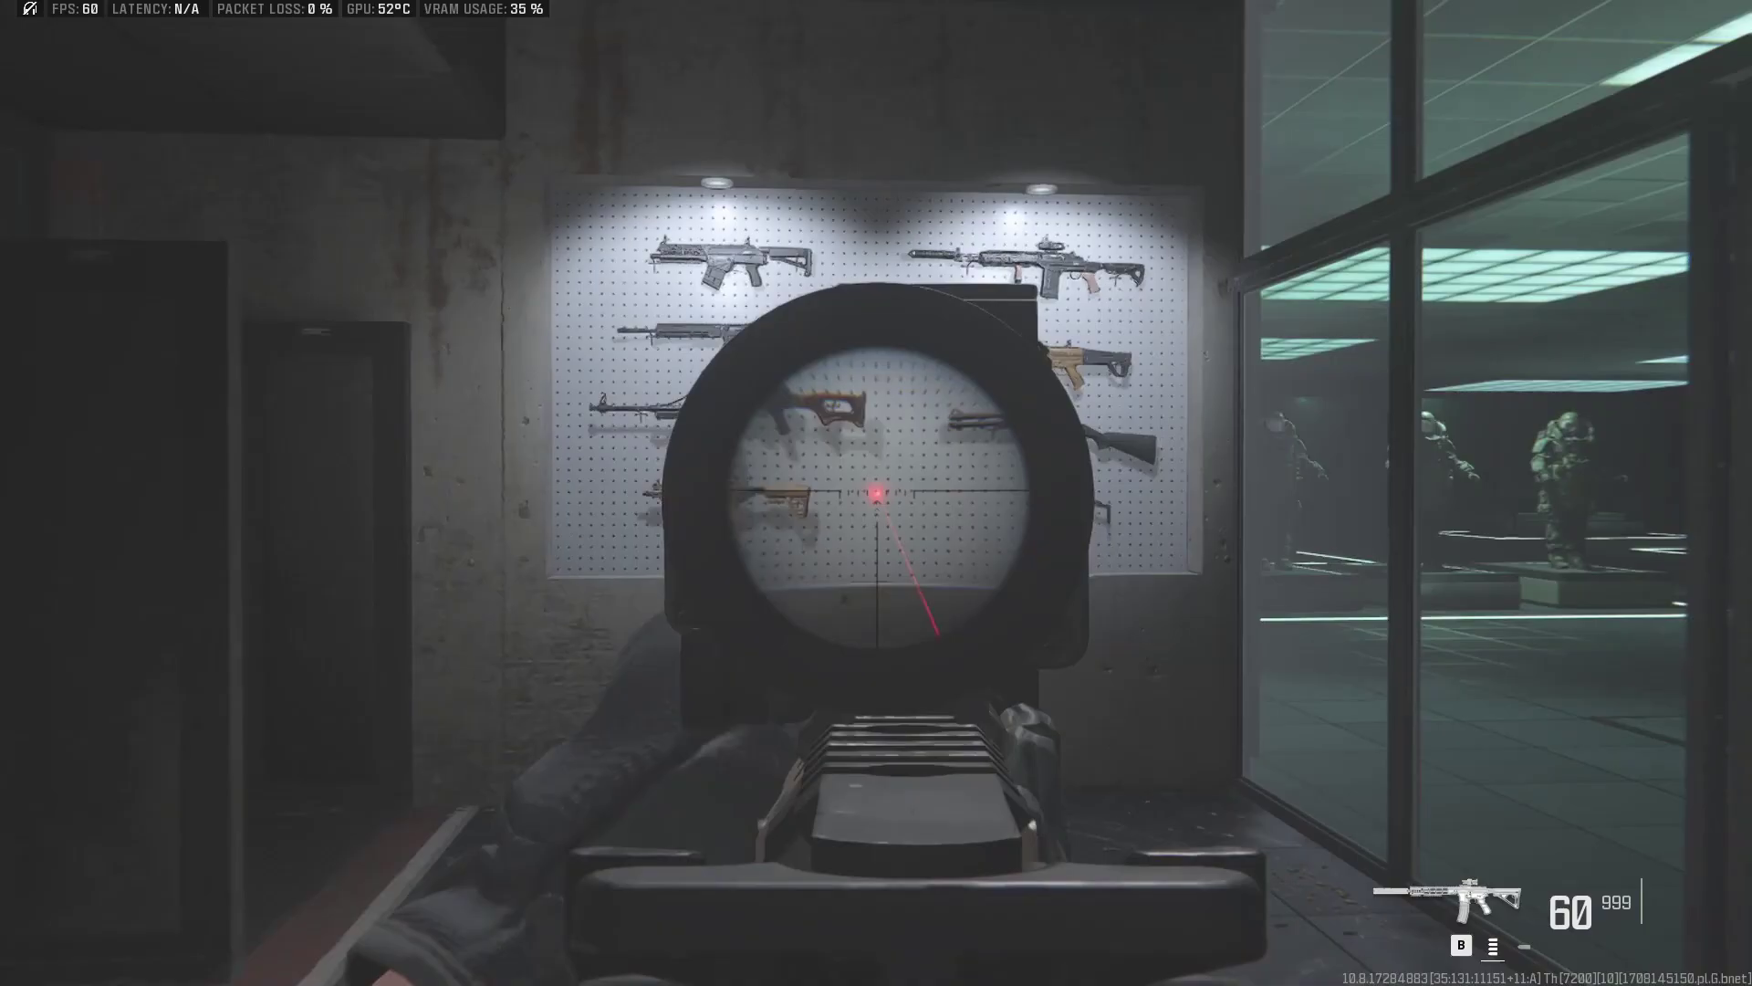
drag(876, 493, 876, 493)
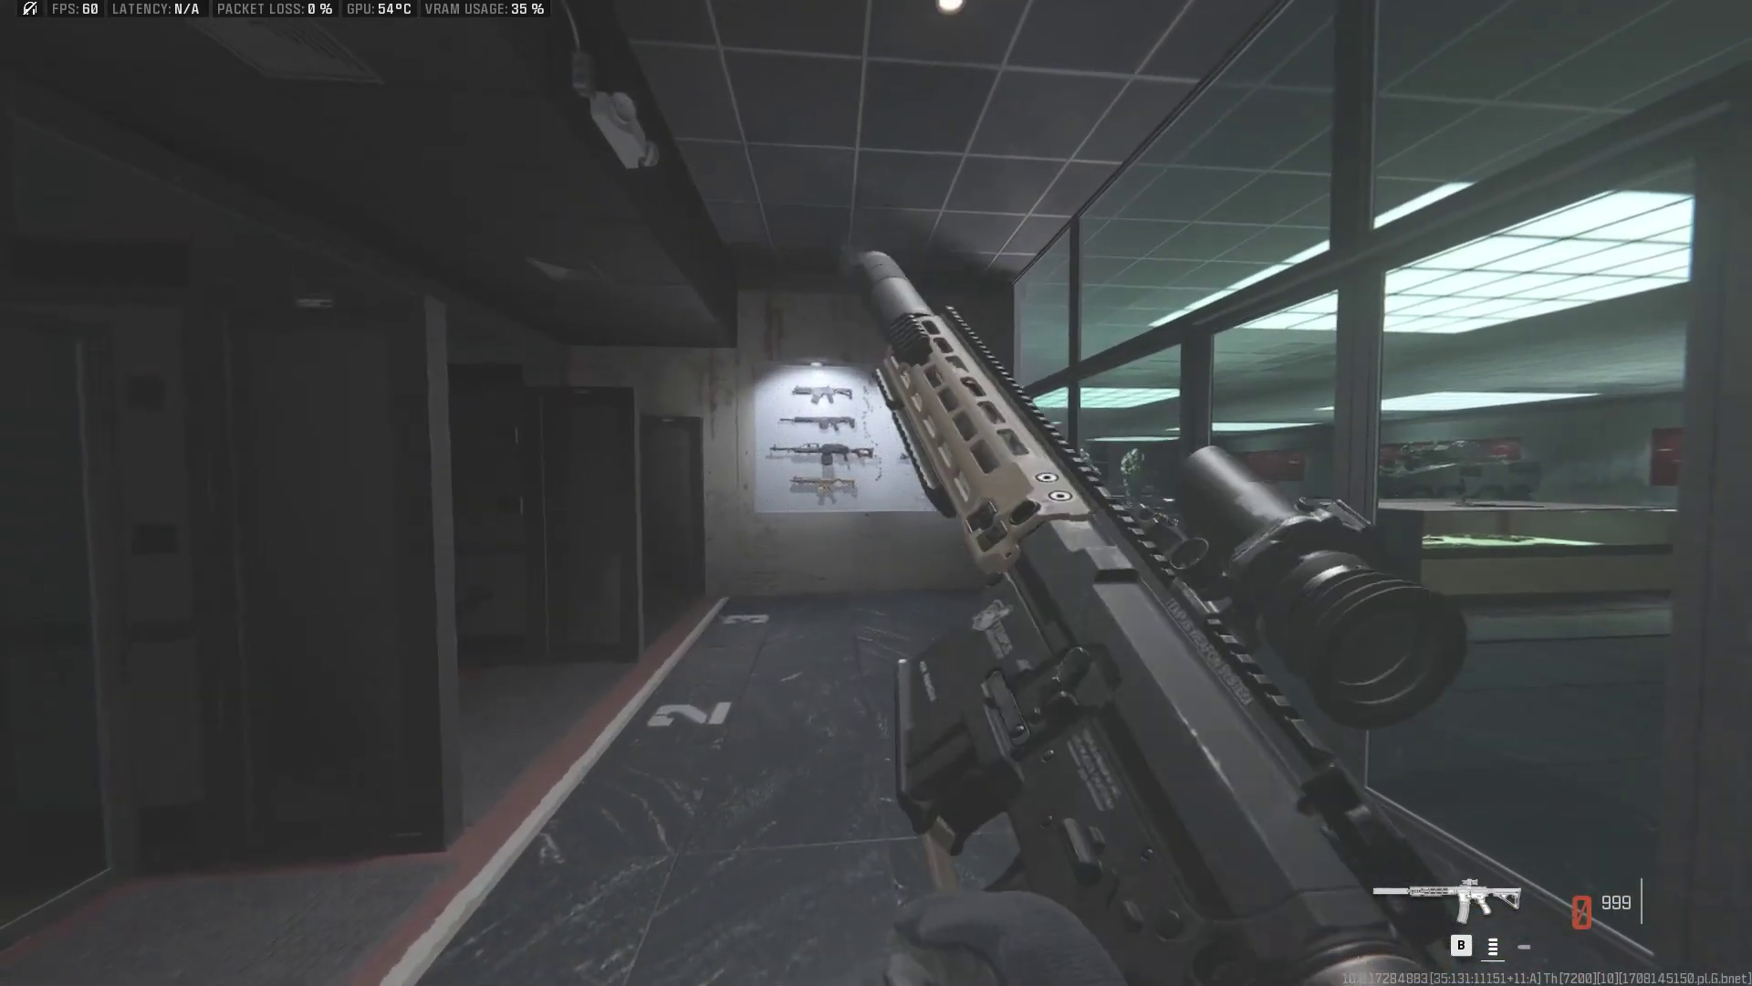
Step: Bring up Recoil Control Software and name the new config and gun 'test'
key(alt+Tab)
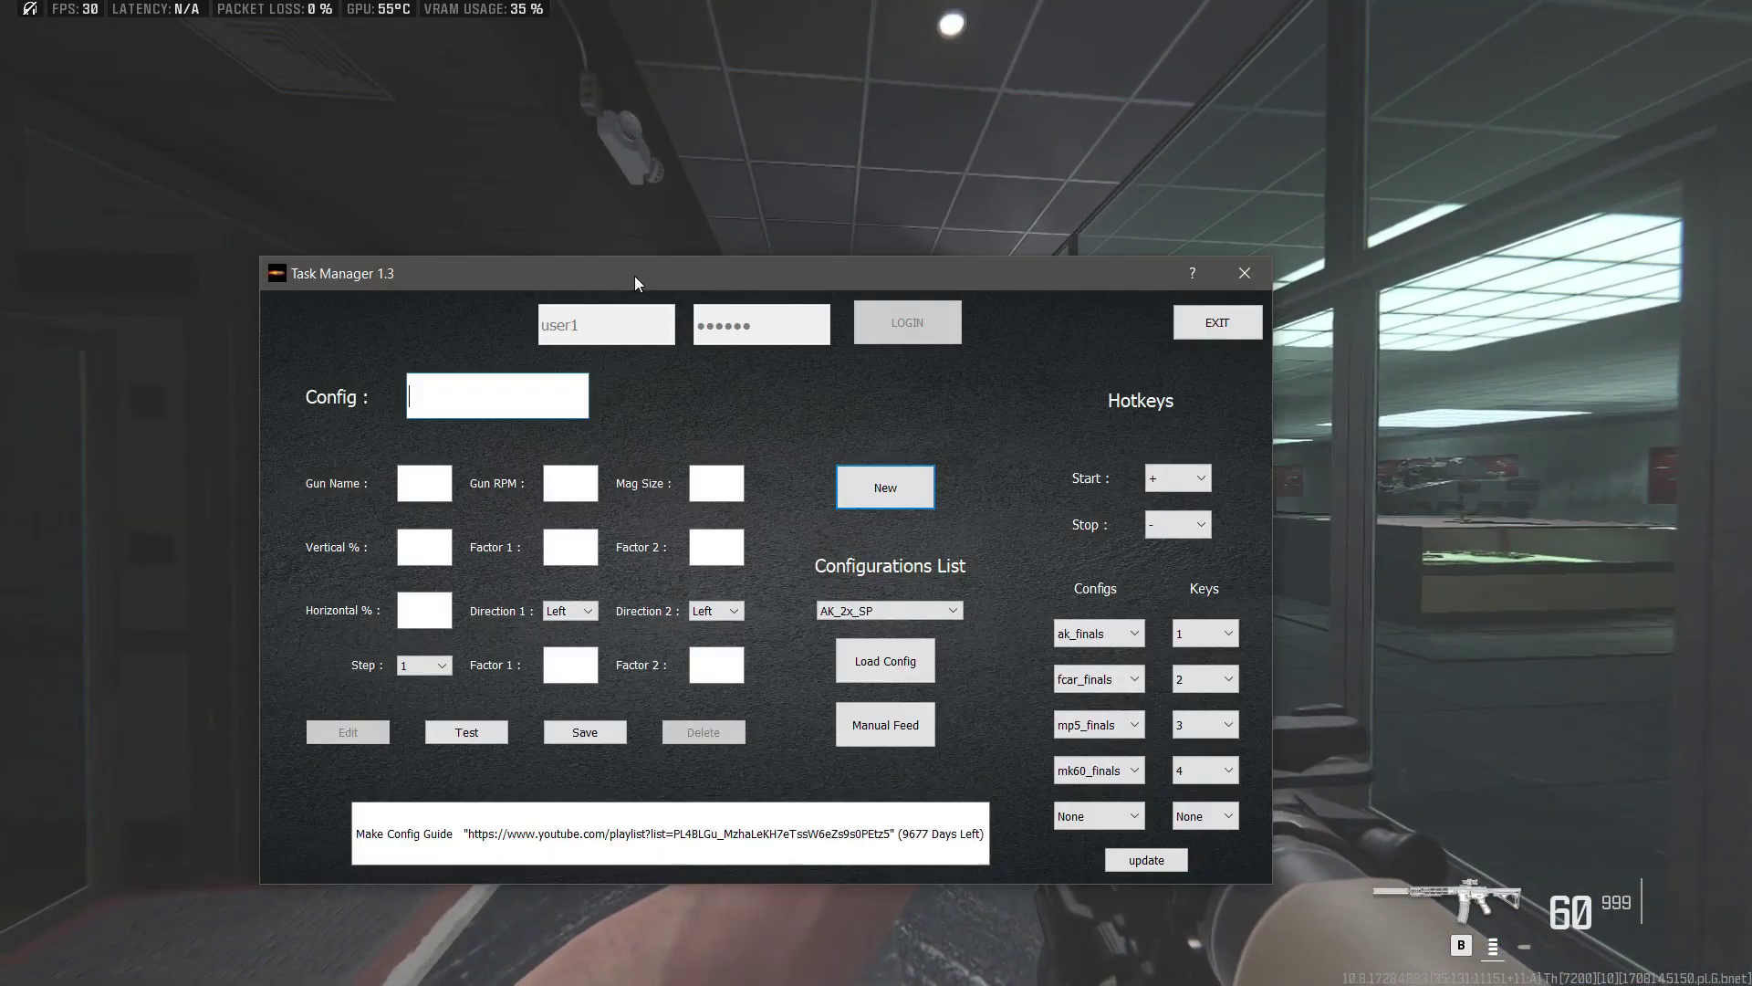
drag(633, 275, 664, 146)
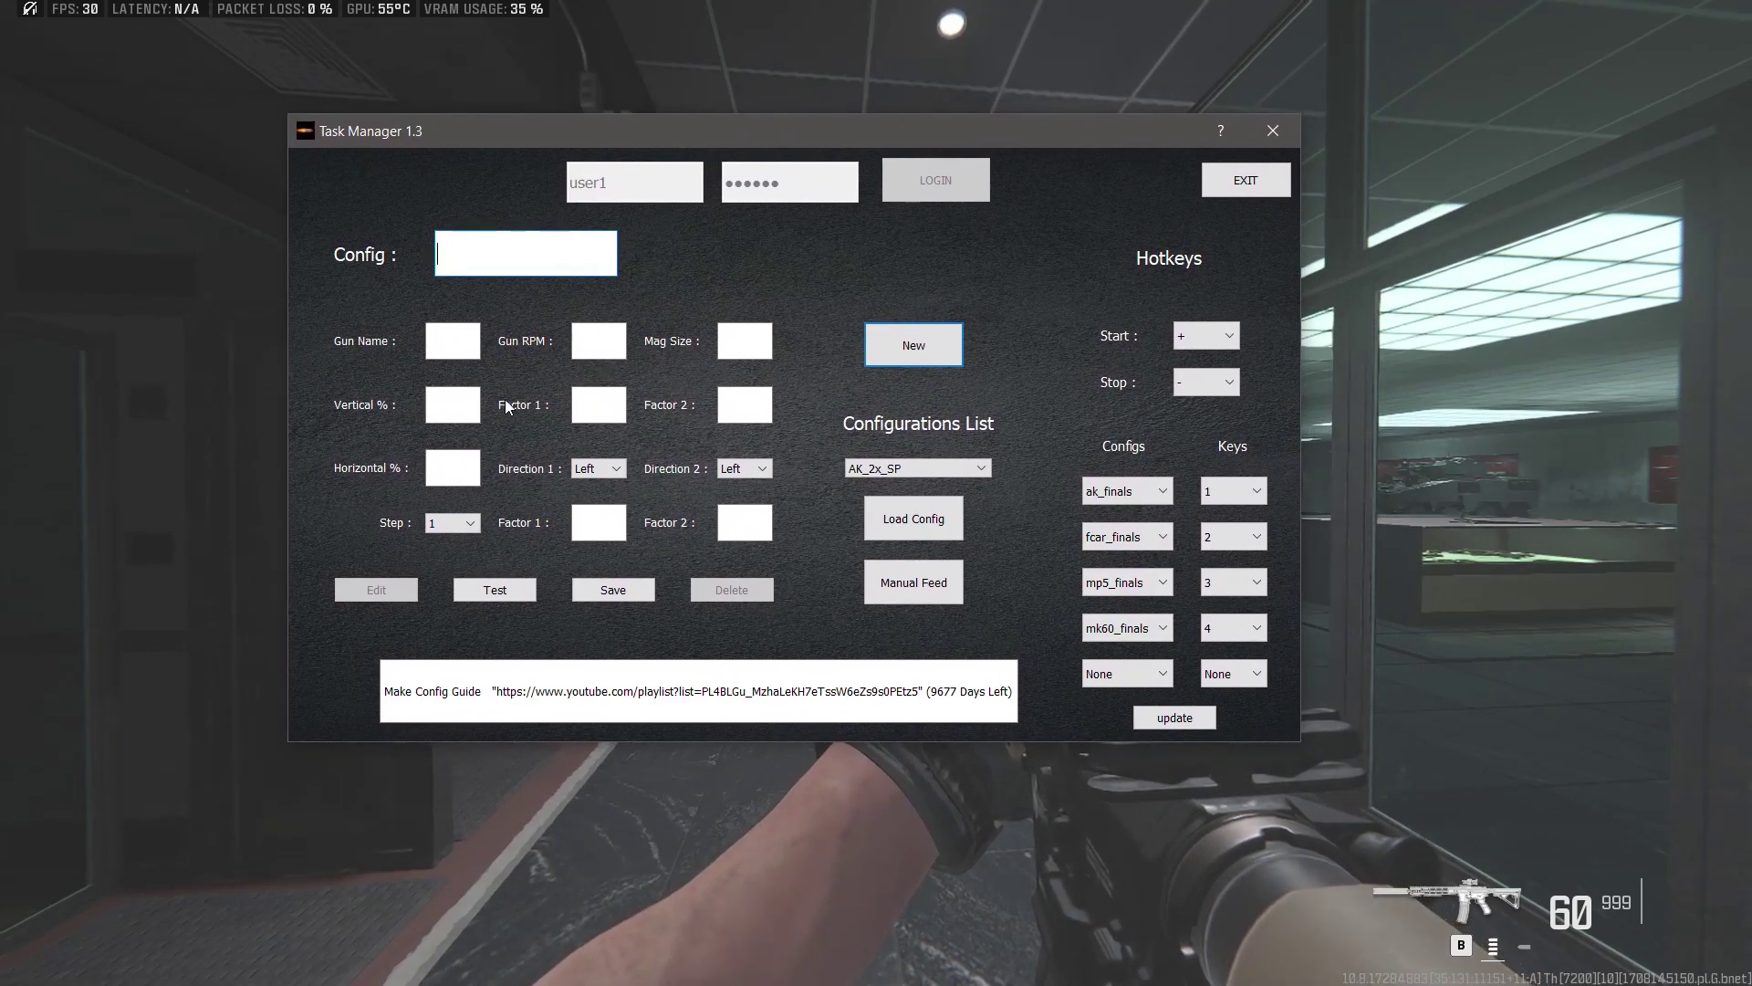
click(457, 342)
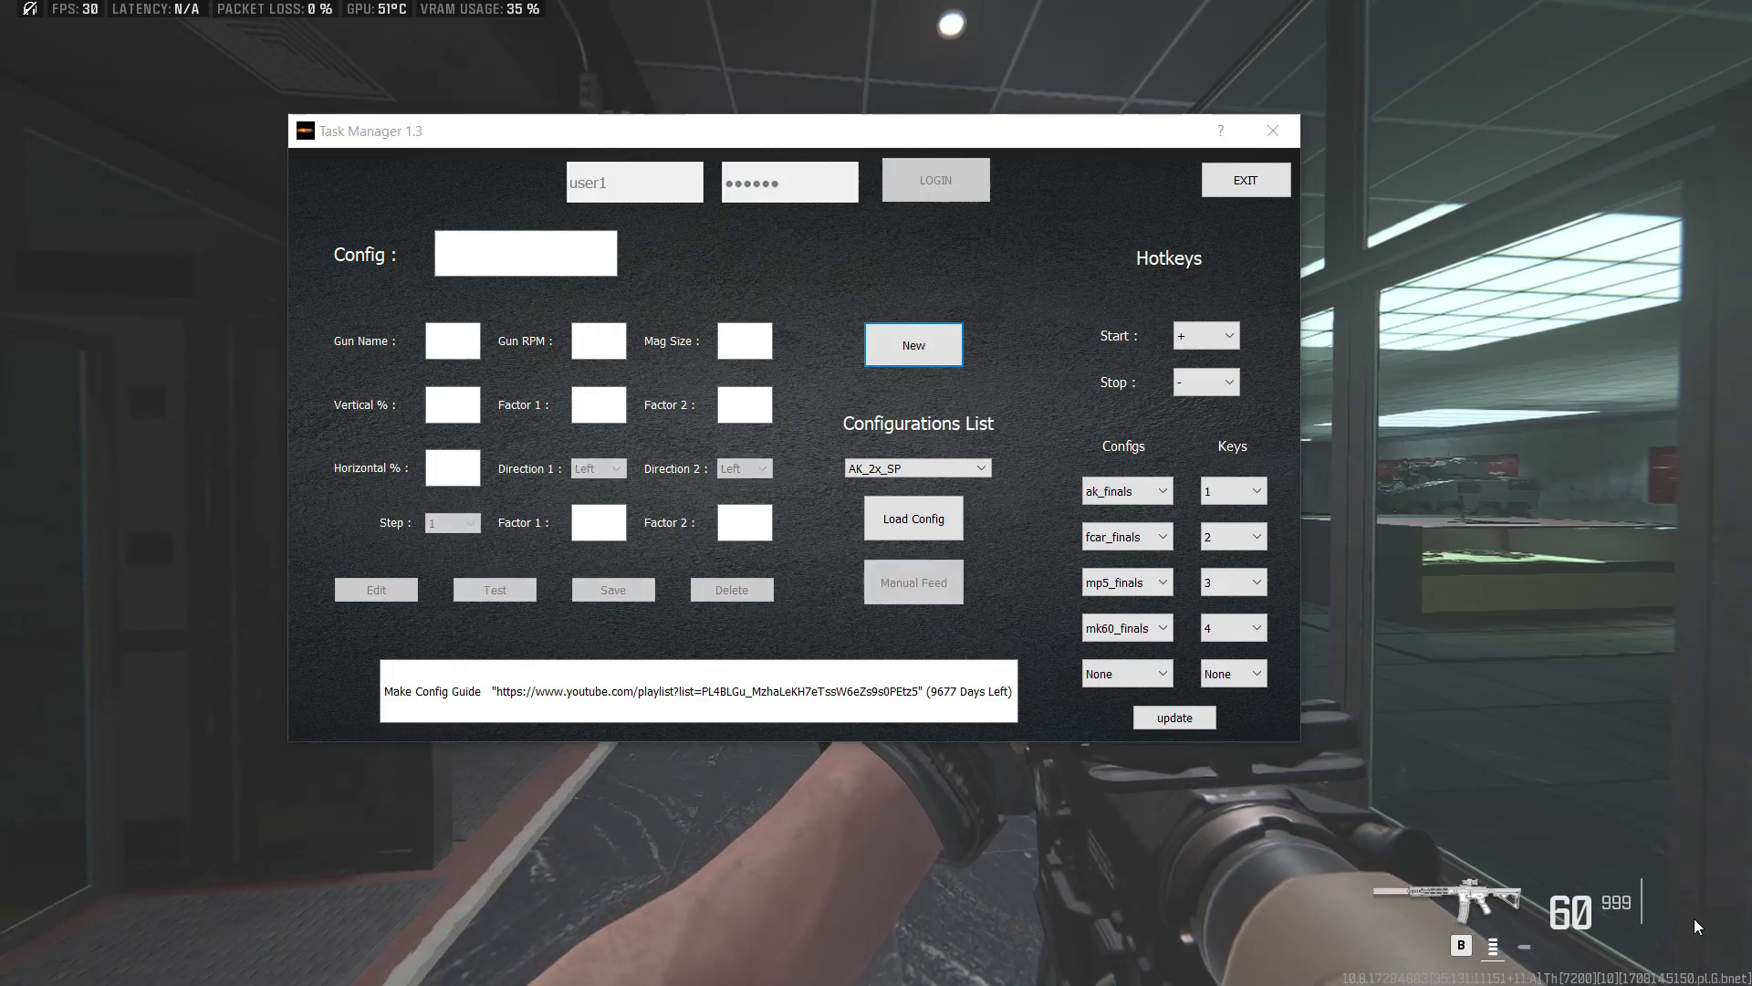
click(749, 139)
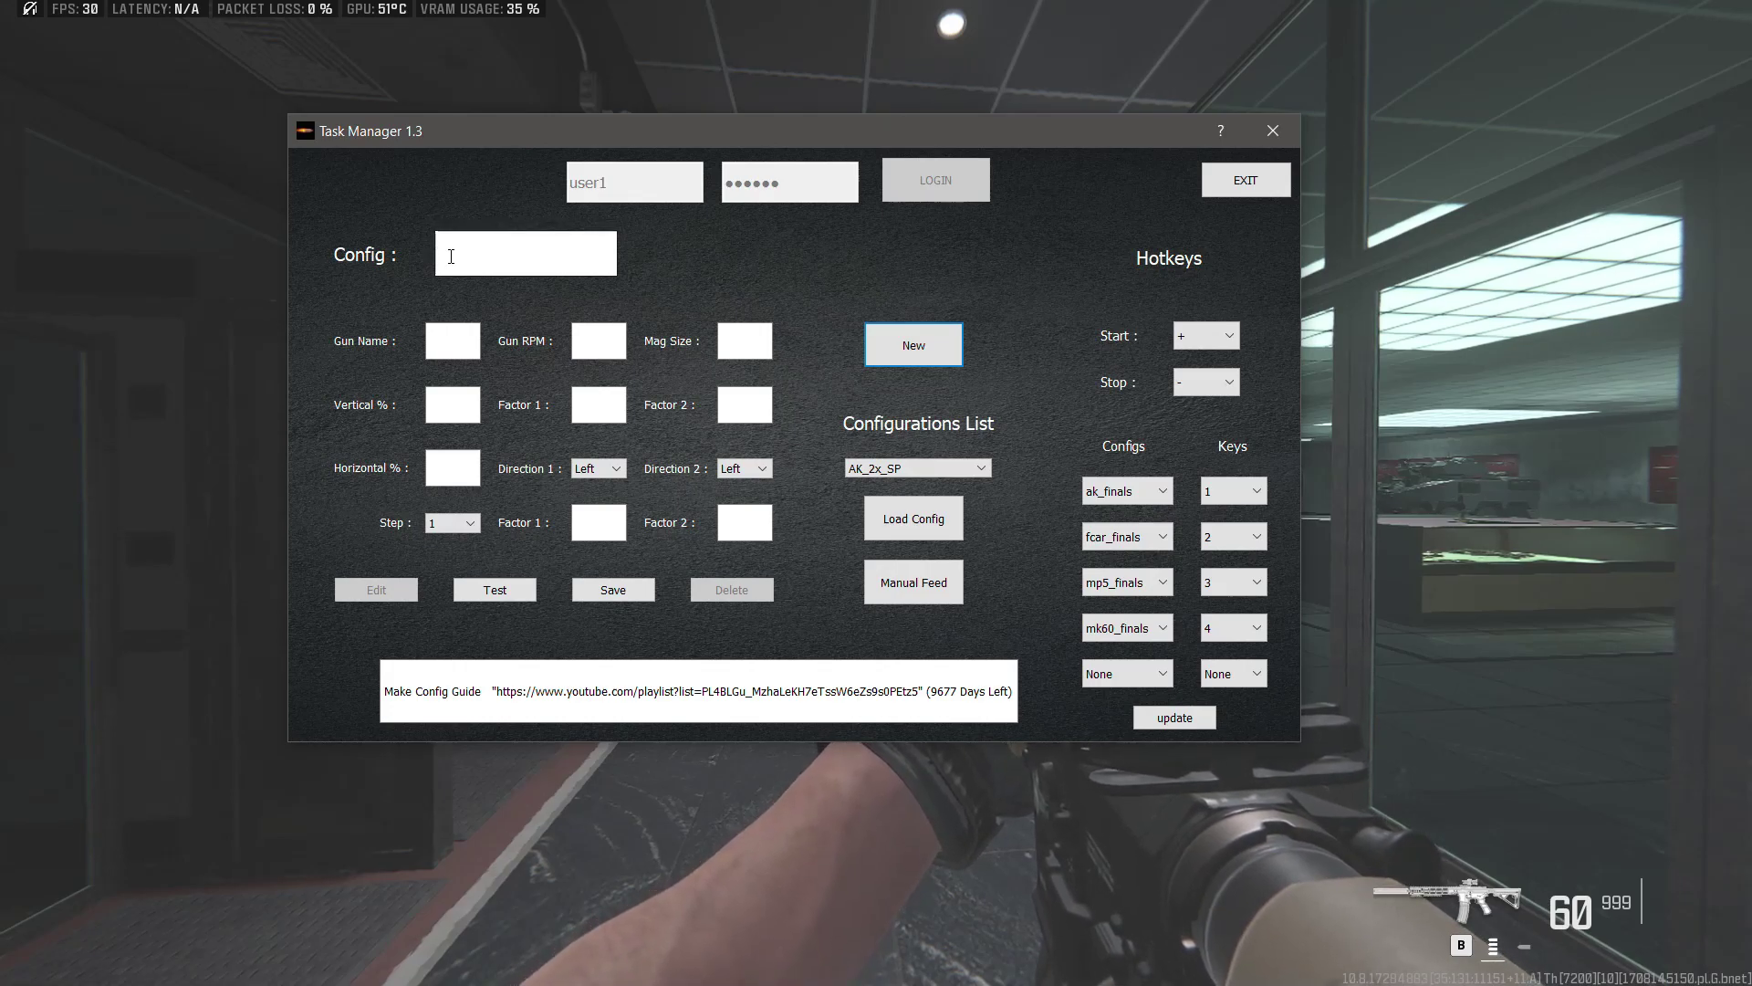
click(451, 257)
text(test)
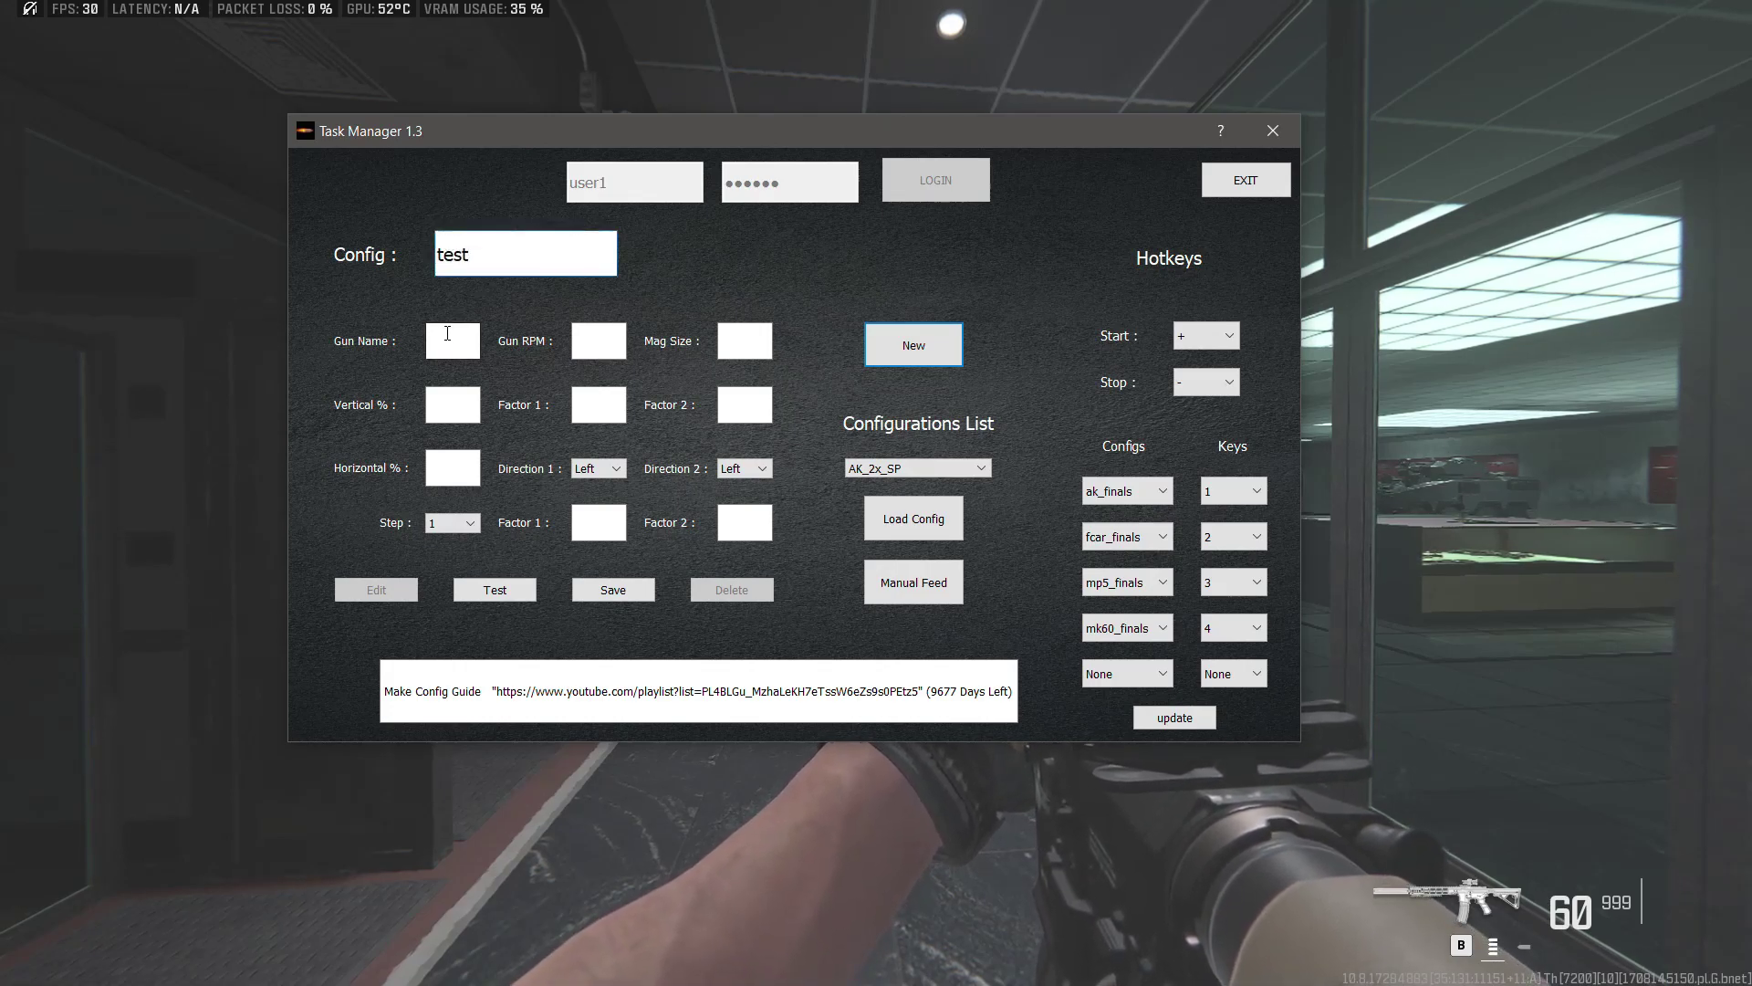
click(448, 334)
text(test)
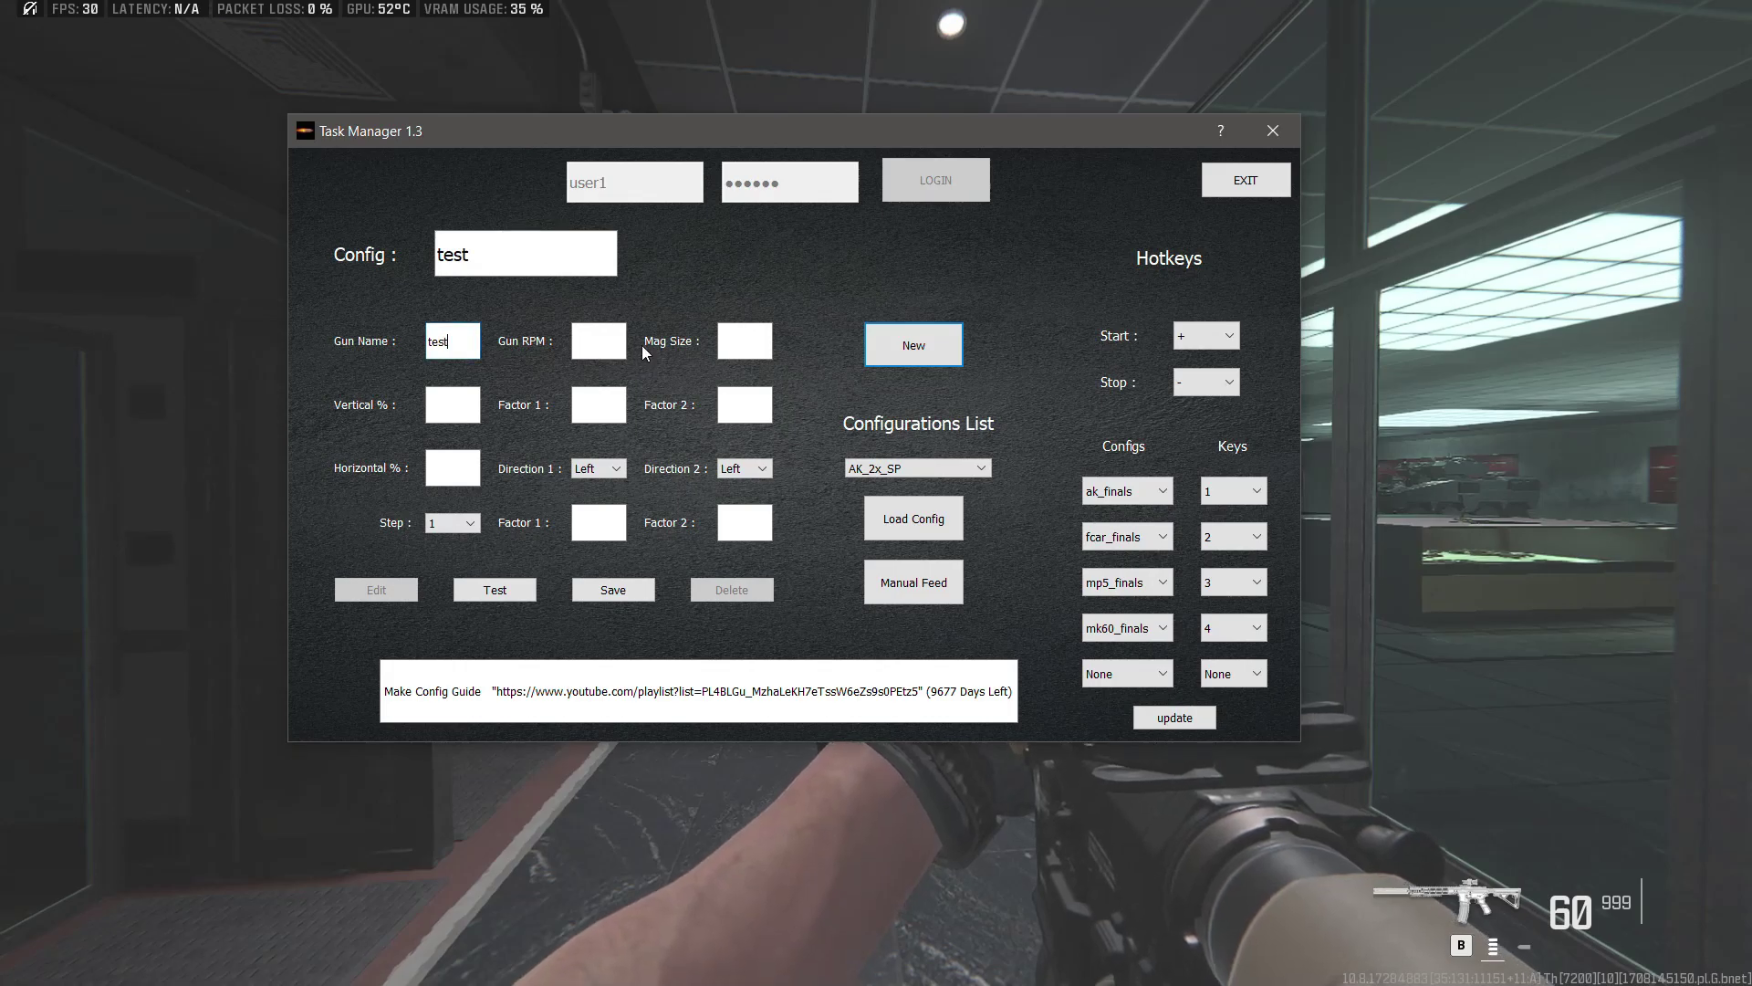
Step: Enter RPM 800, magazine 60, and 100% vertical and horizontal recoil
click(623, 342)
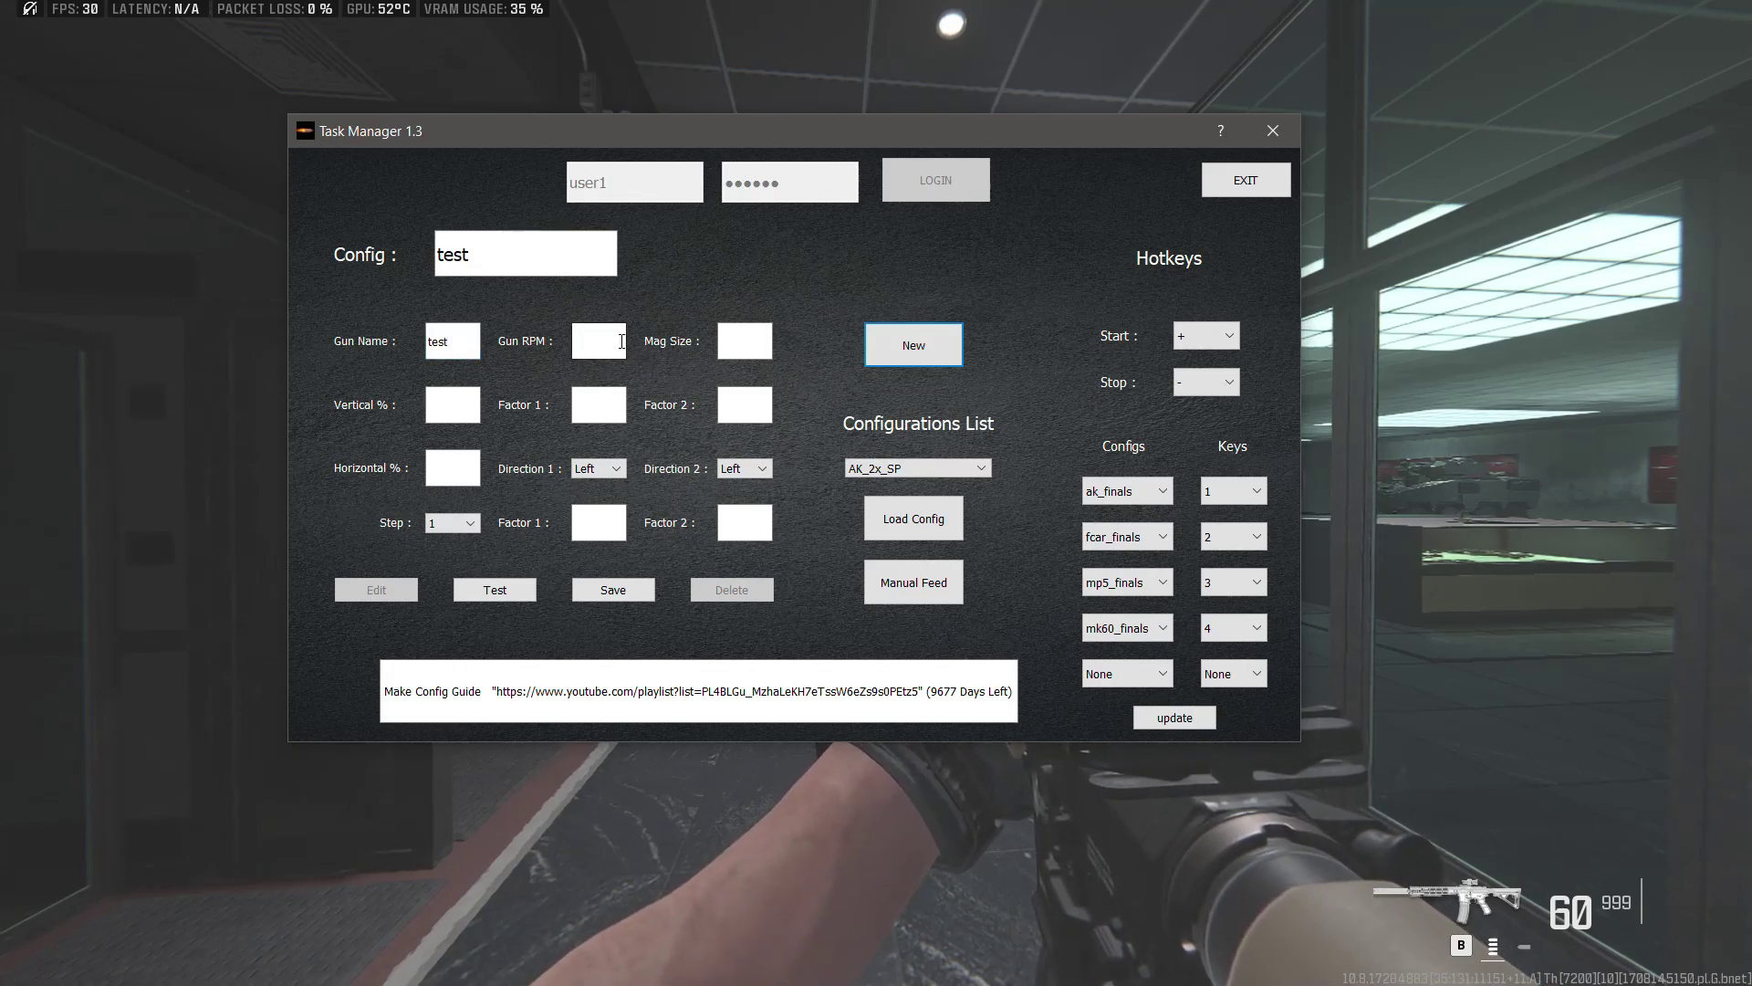
text(800)
click(740, 343)
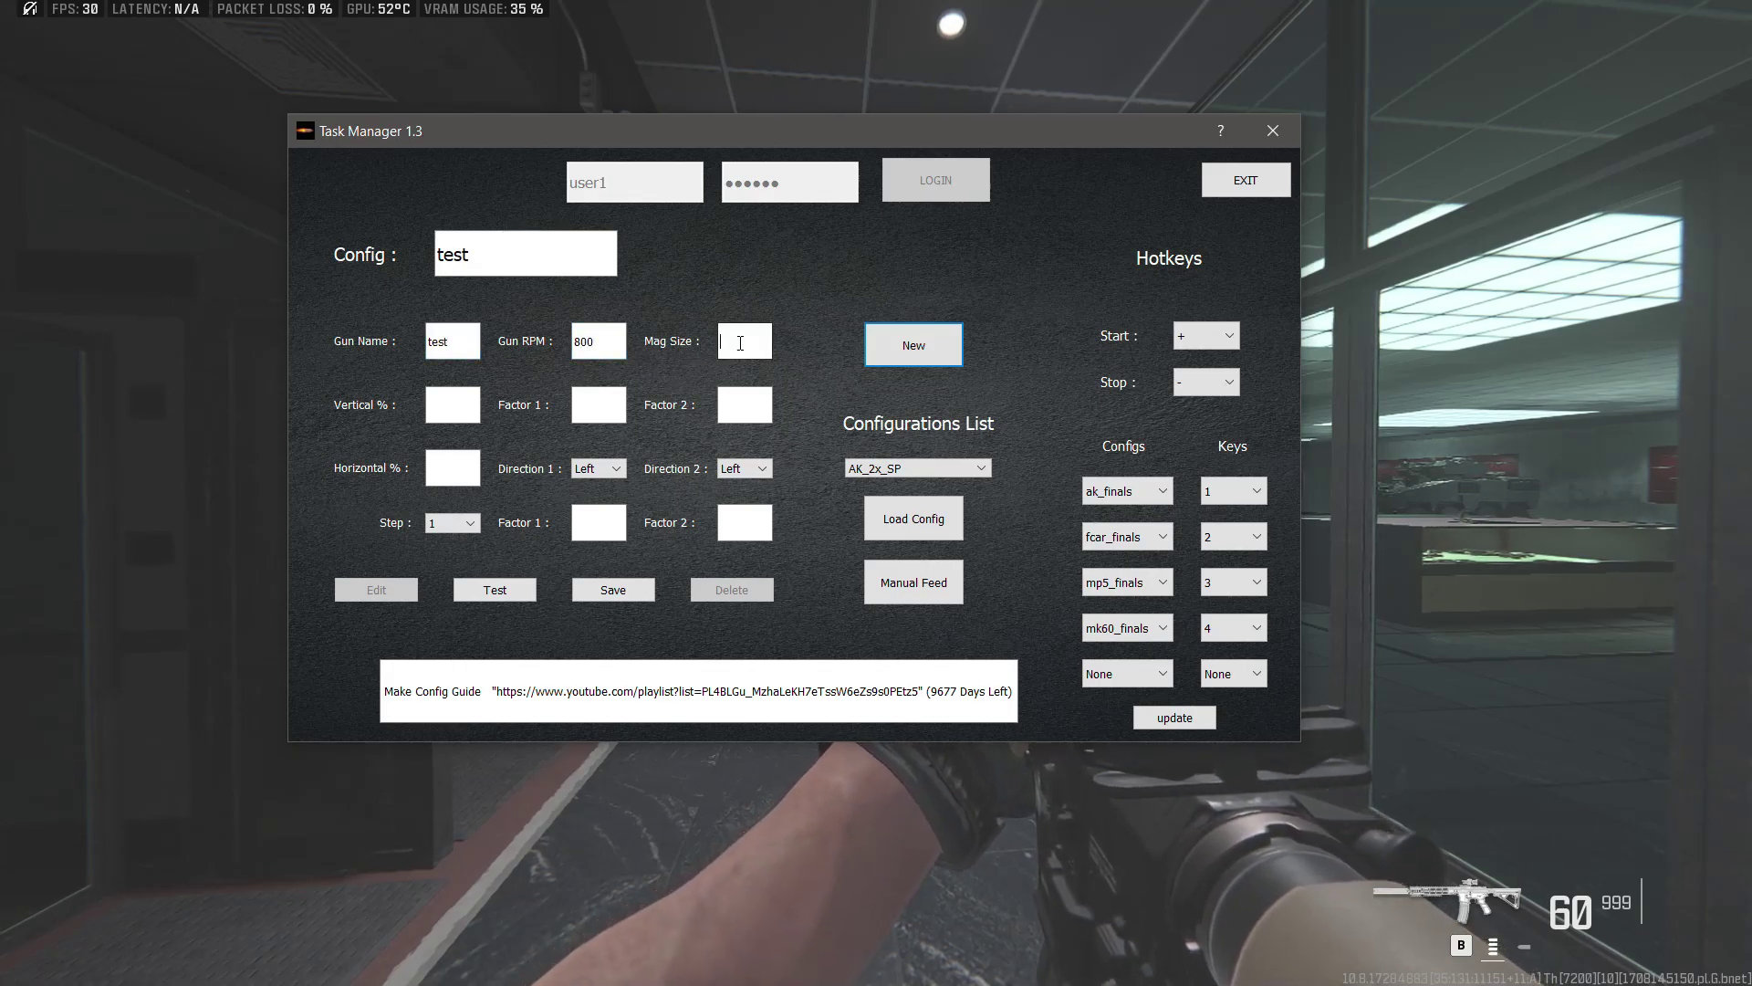
text(60)
click(442, 410)
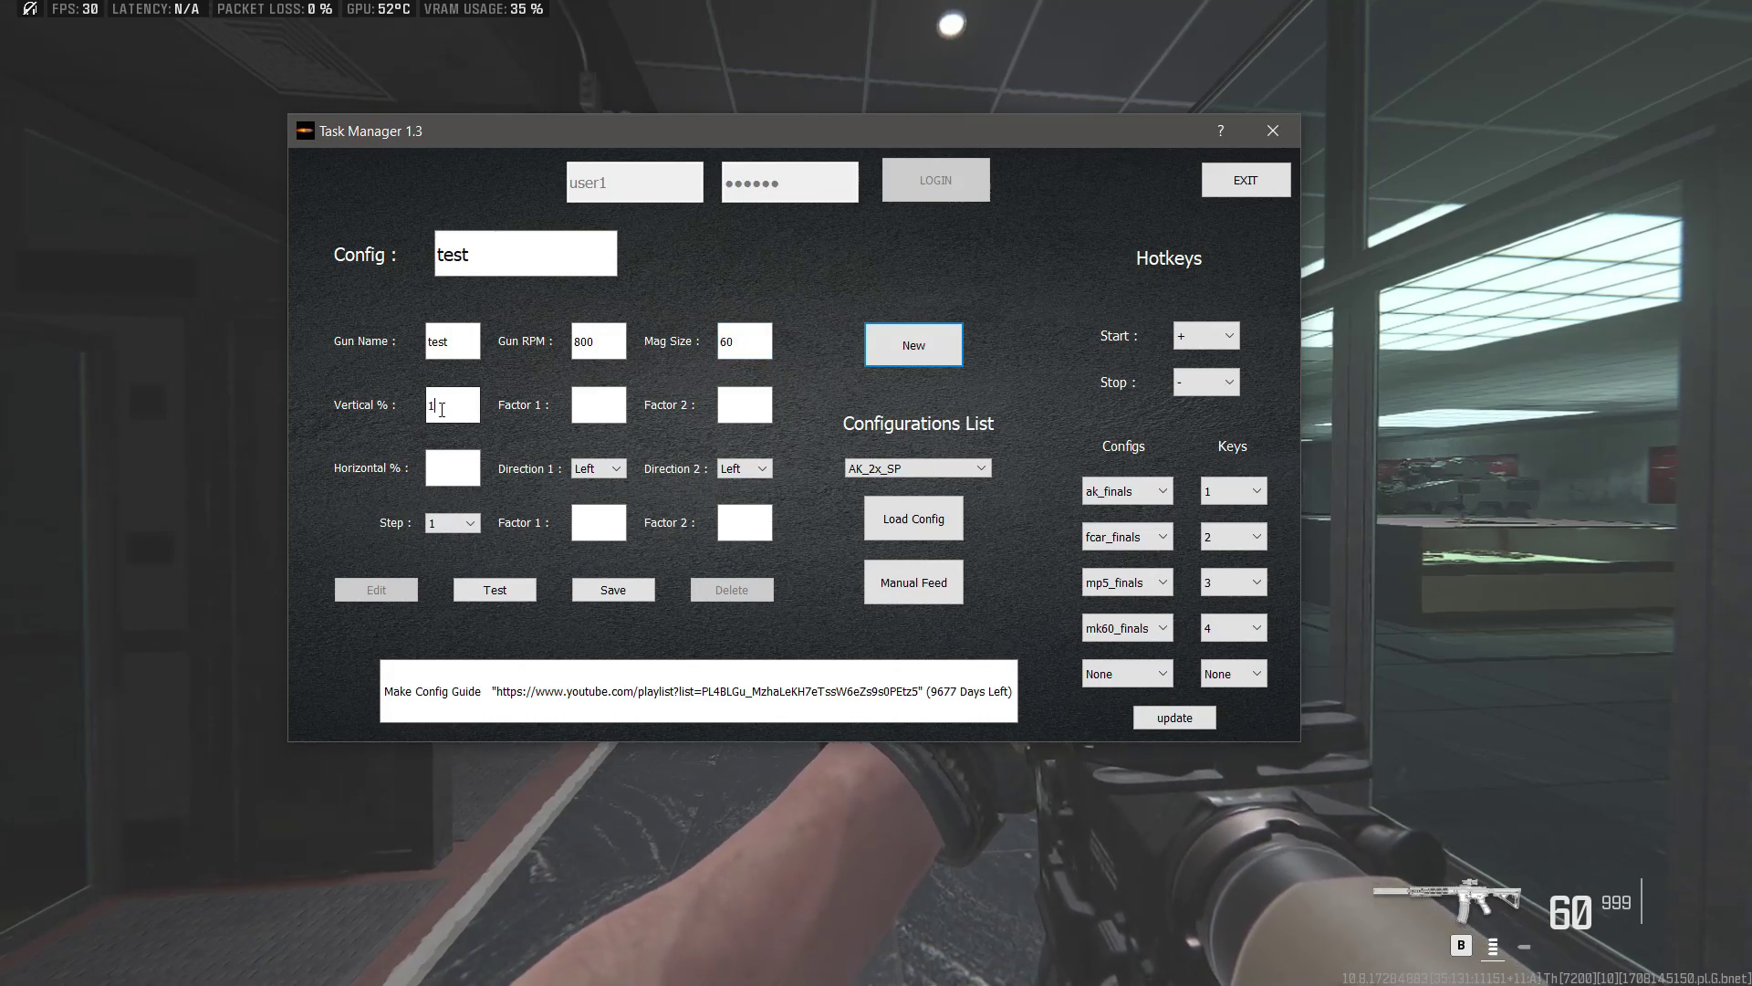
text(100)
click(451, 470)
text(100)
Step: Set lower factors to 0/0 and upper factors to 5000/5000, then start testing
click(614, 537)
text(0)
key(Tab)
text(0)
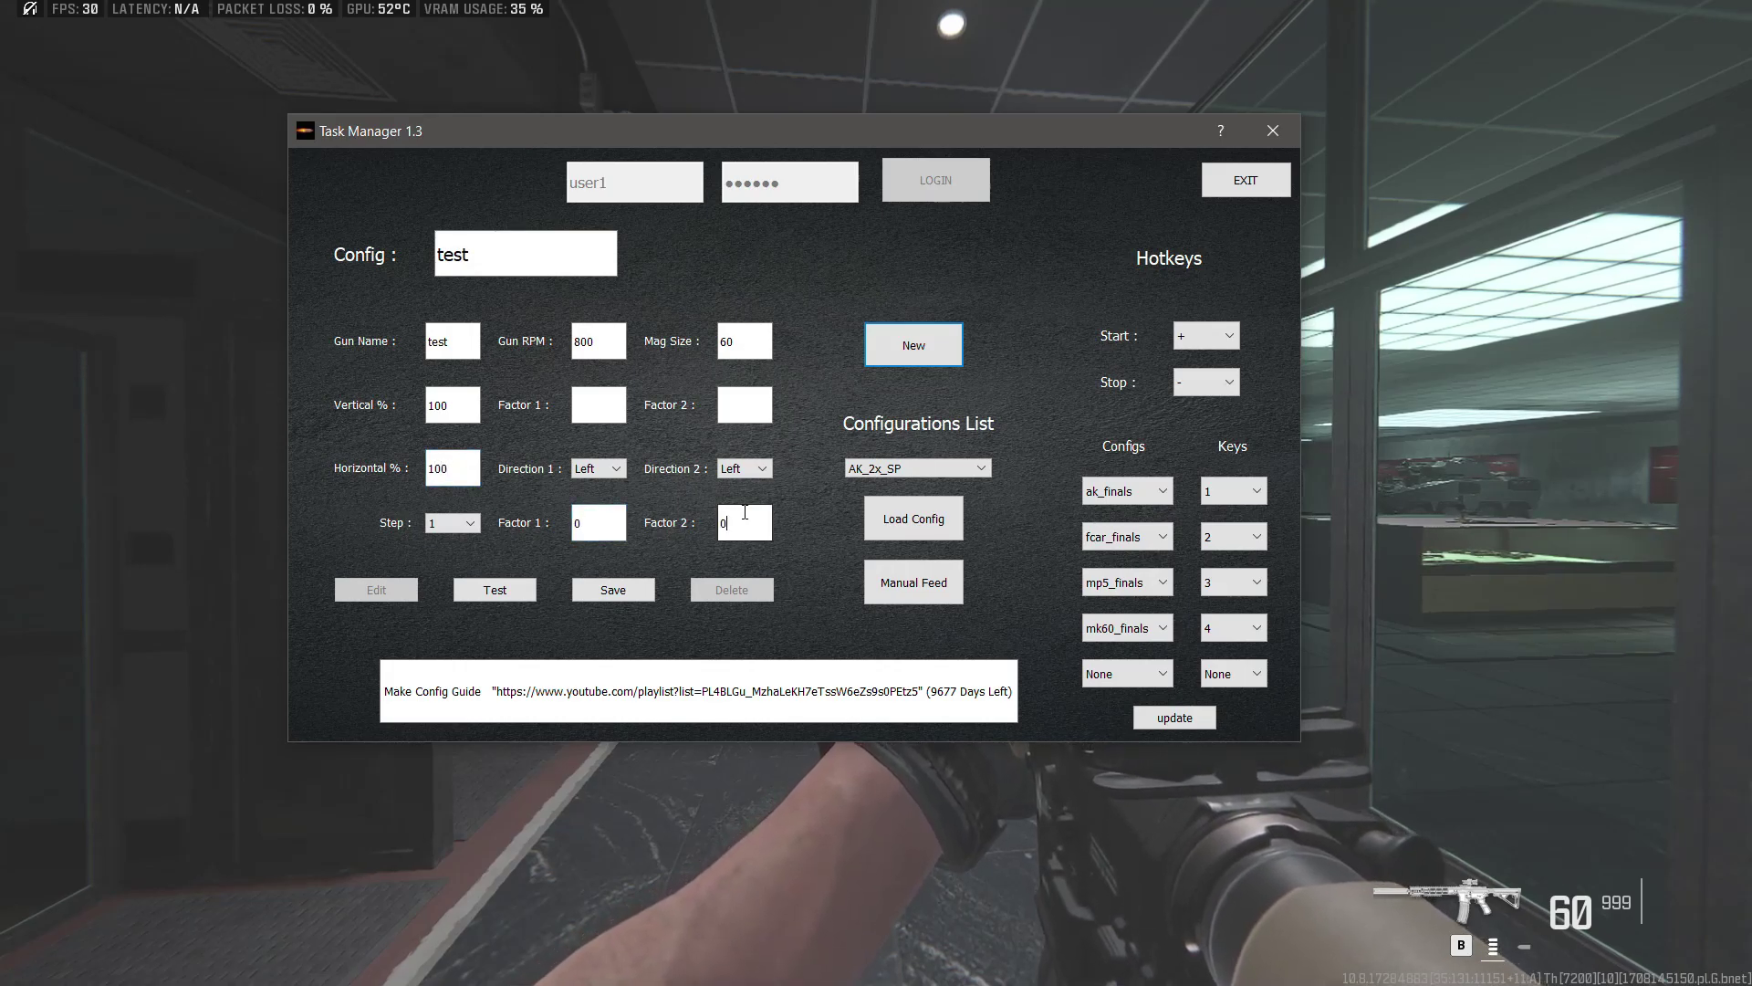
click(596, 409)
text(5000)
click(729, 418)
text(5000)
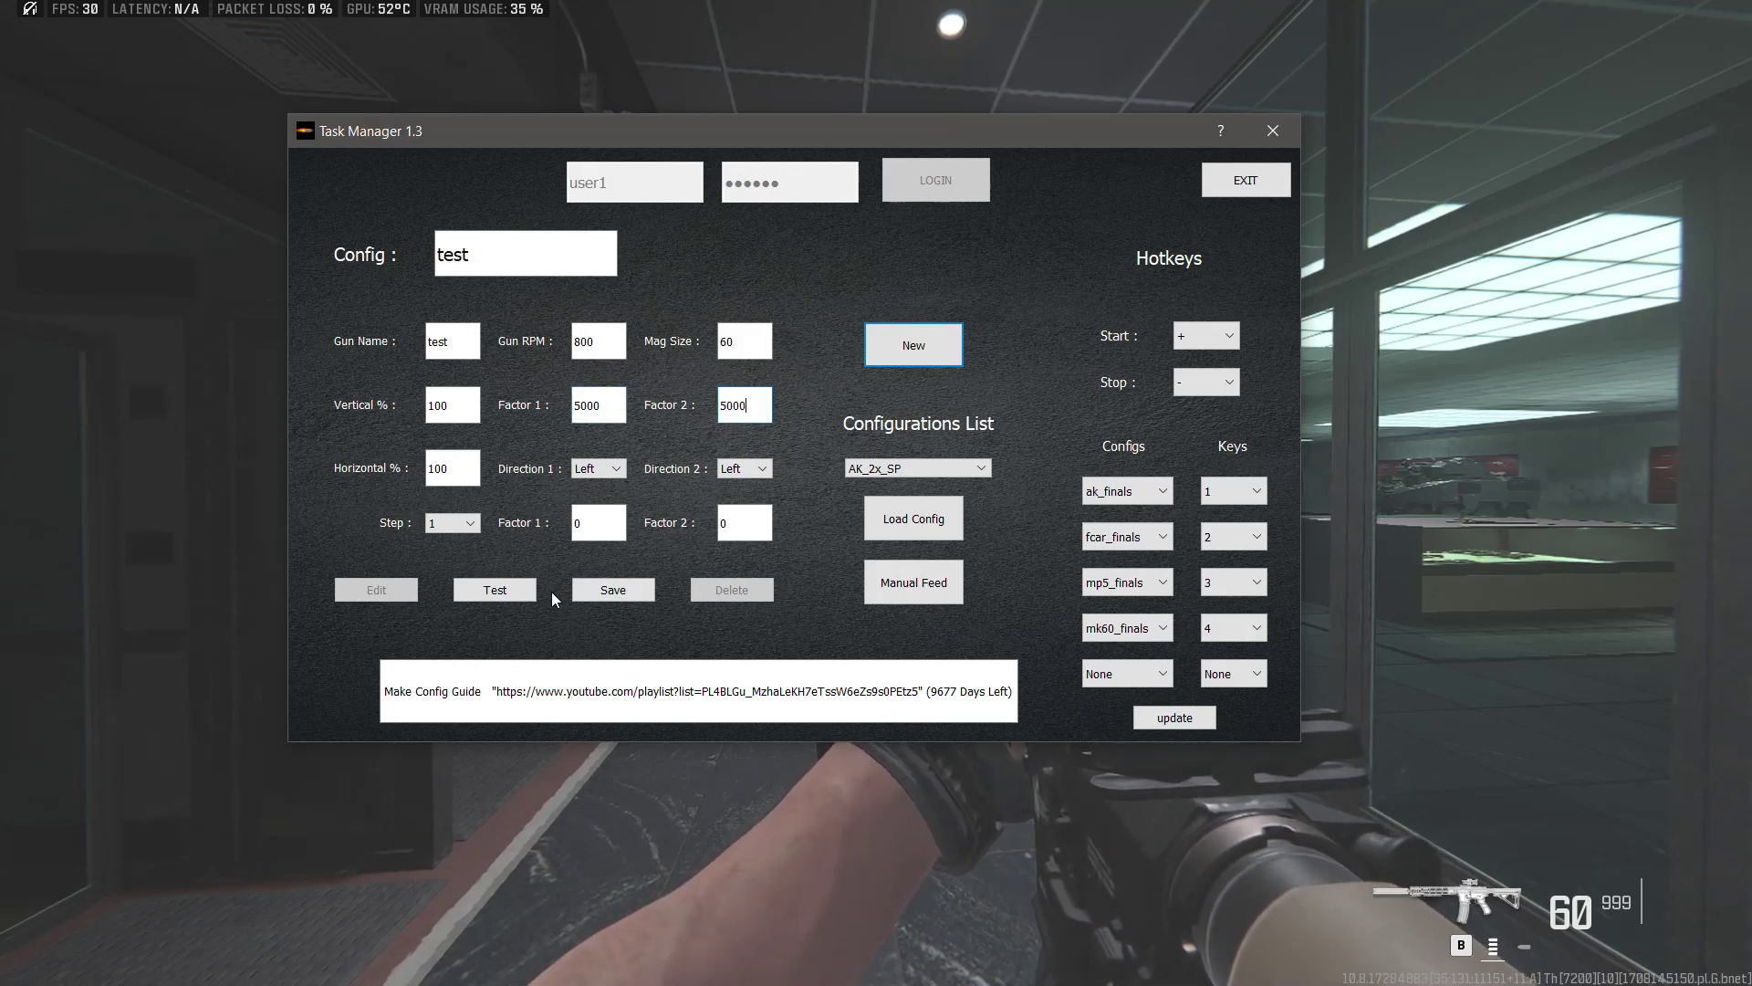
click(519, 593)
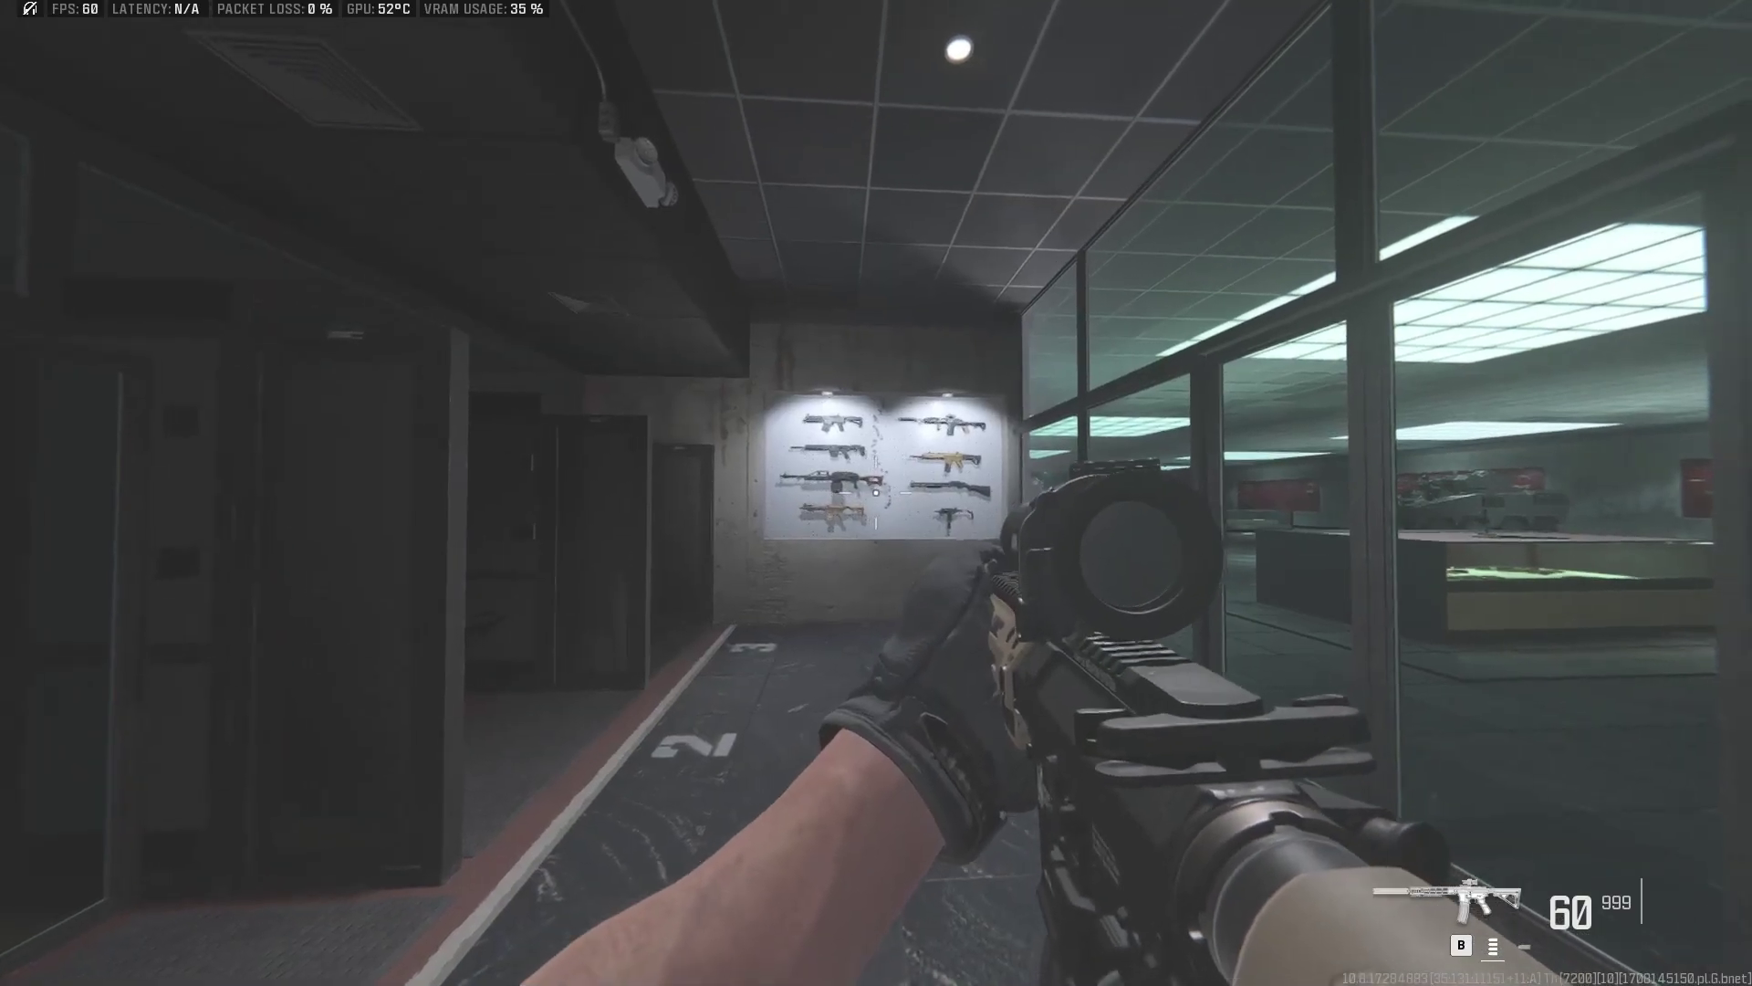
Step: Fire a full scoped magazine as the test config drags aim to the floor, then reload
right_click(876, 492)
click(876, 493)
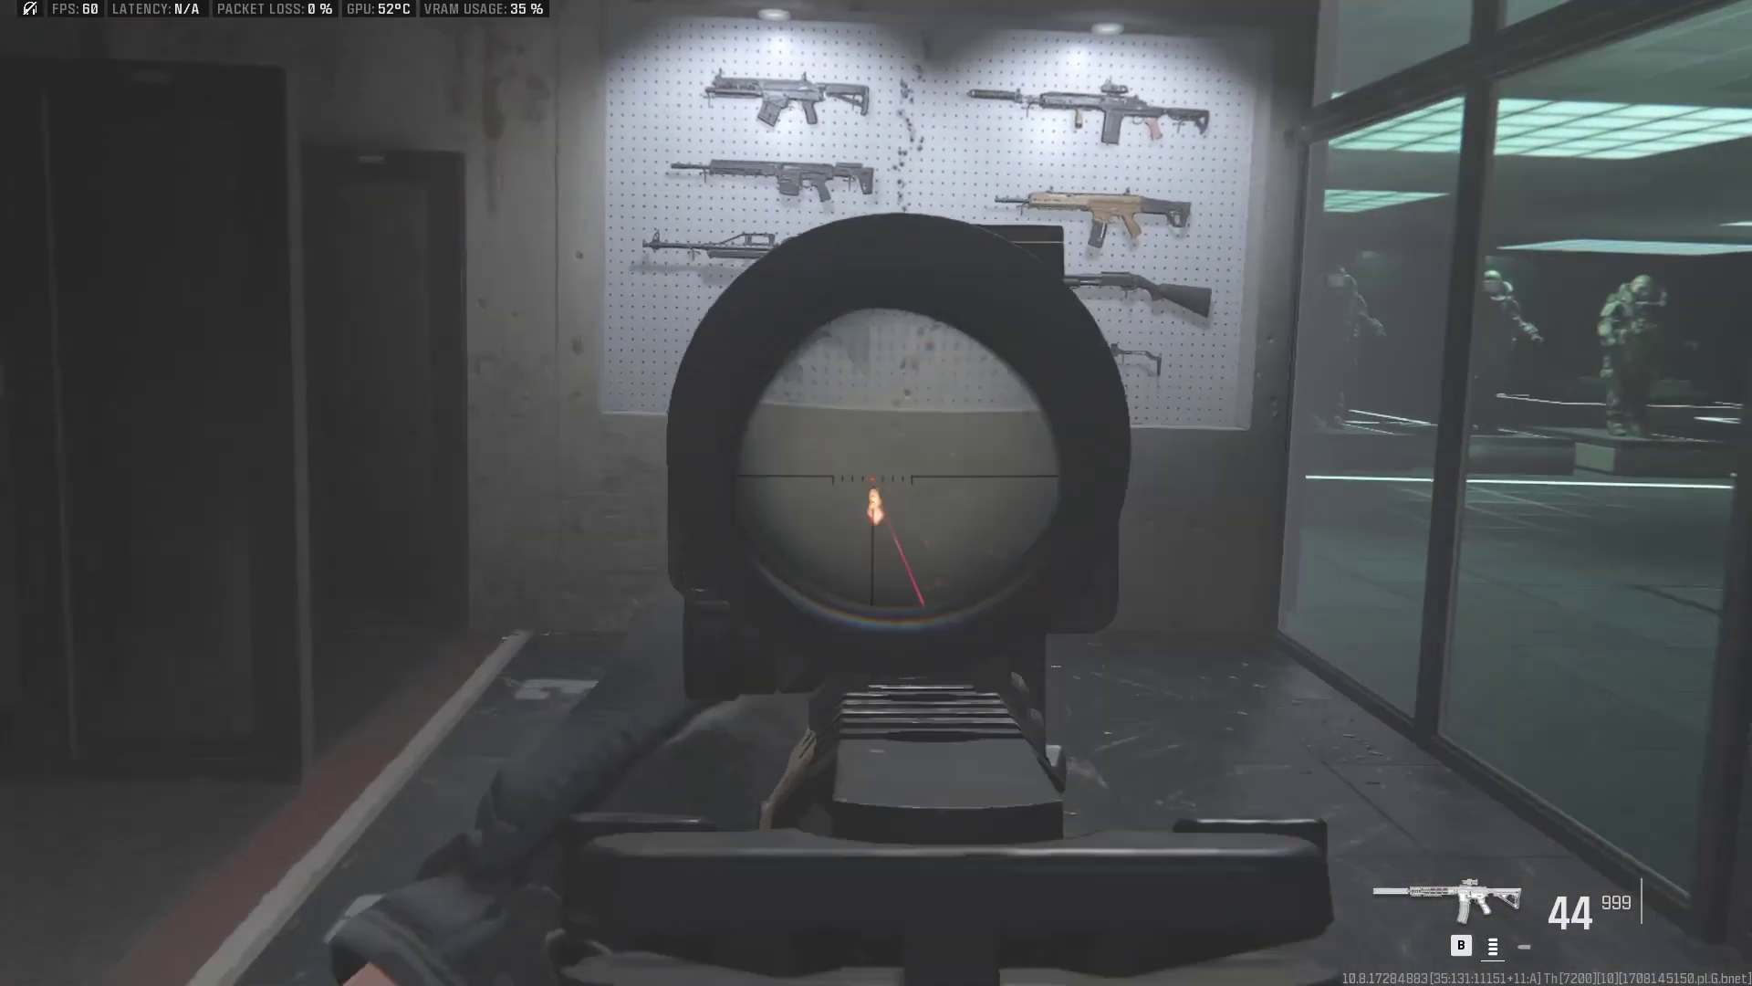
drag(876, 492, 877, 652)
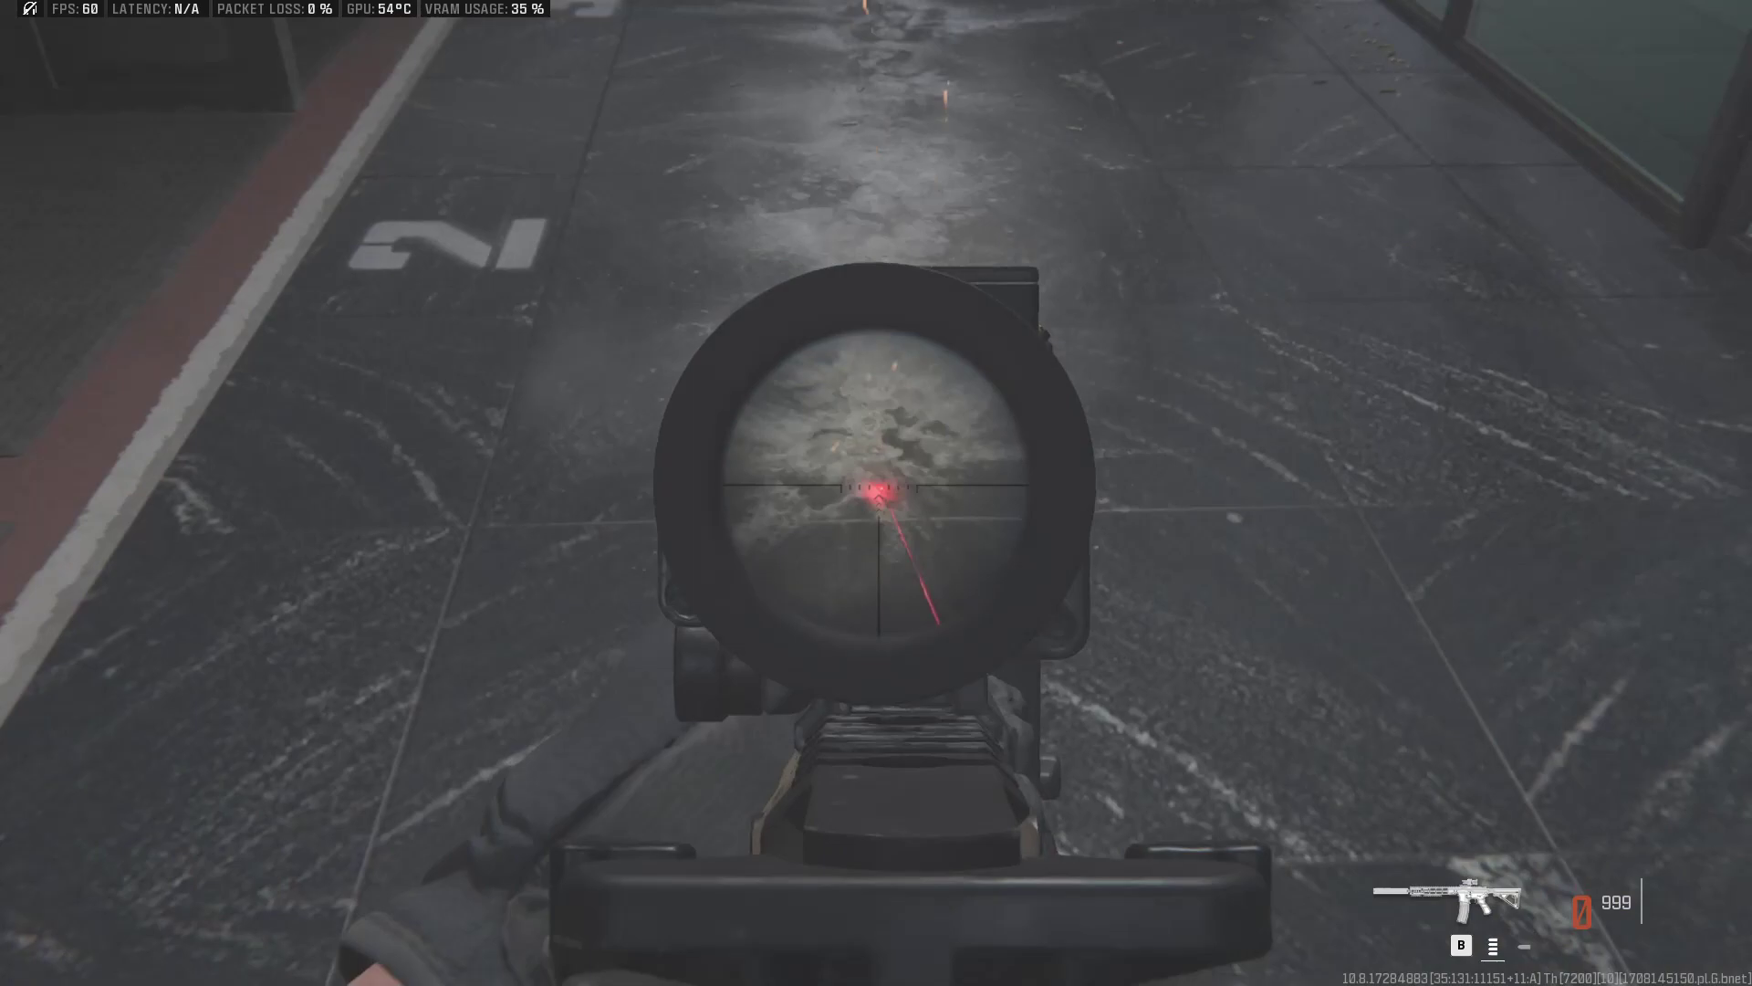
key(r)
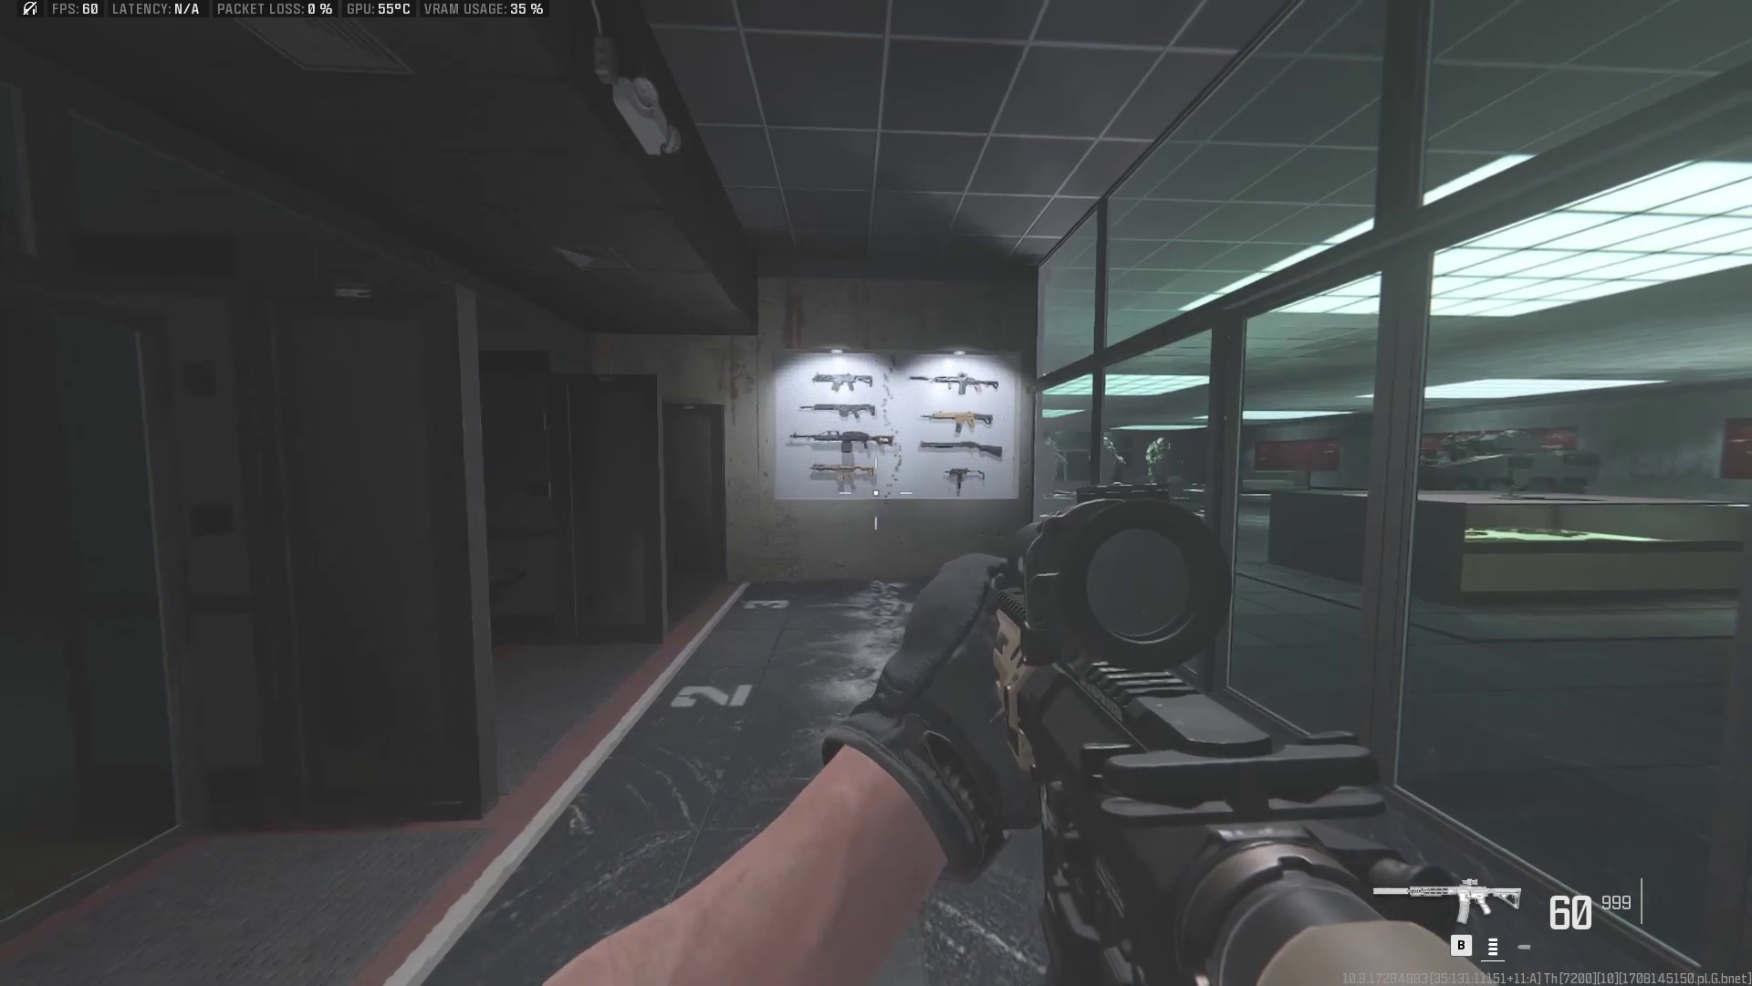
Step: Load the saved M4_MW3 config: 800 RPM, 60 rounds, 40%/50% recoil, factors 950/600
key(alt+Tab)
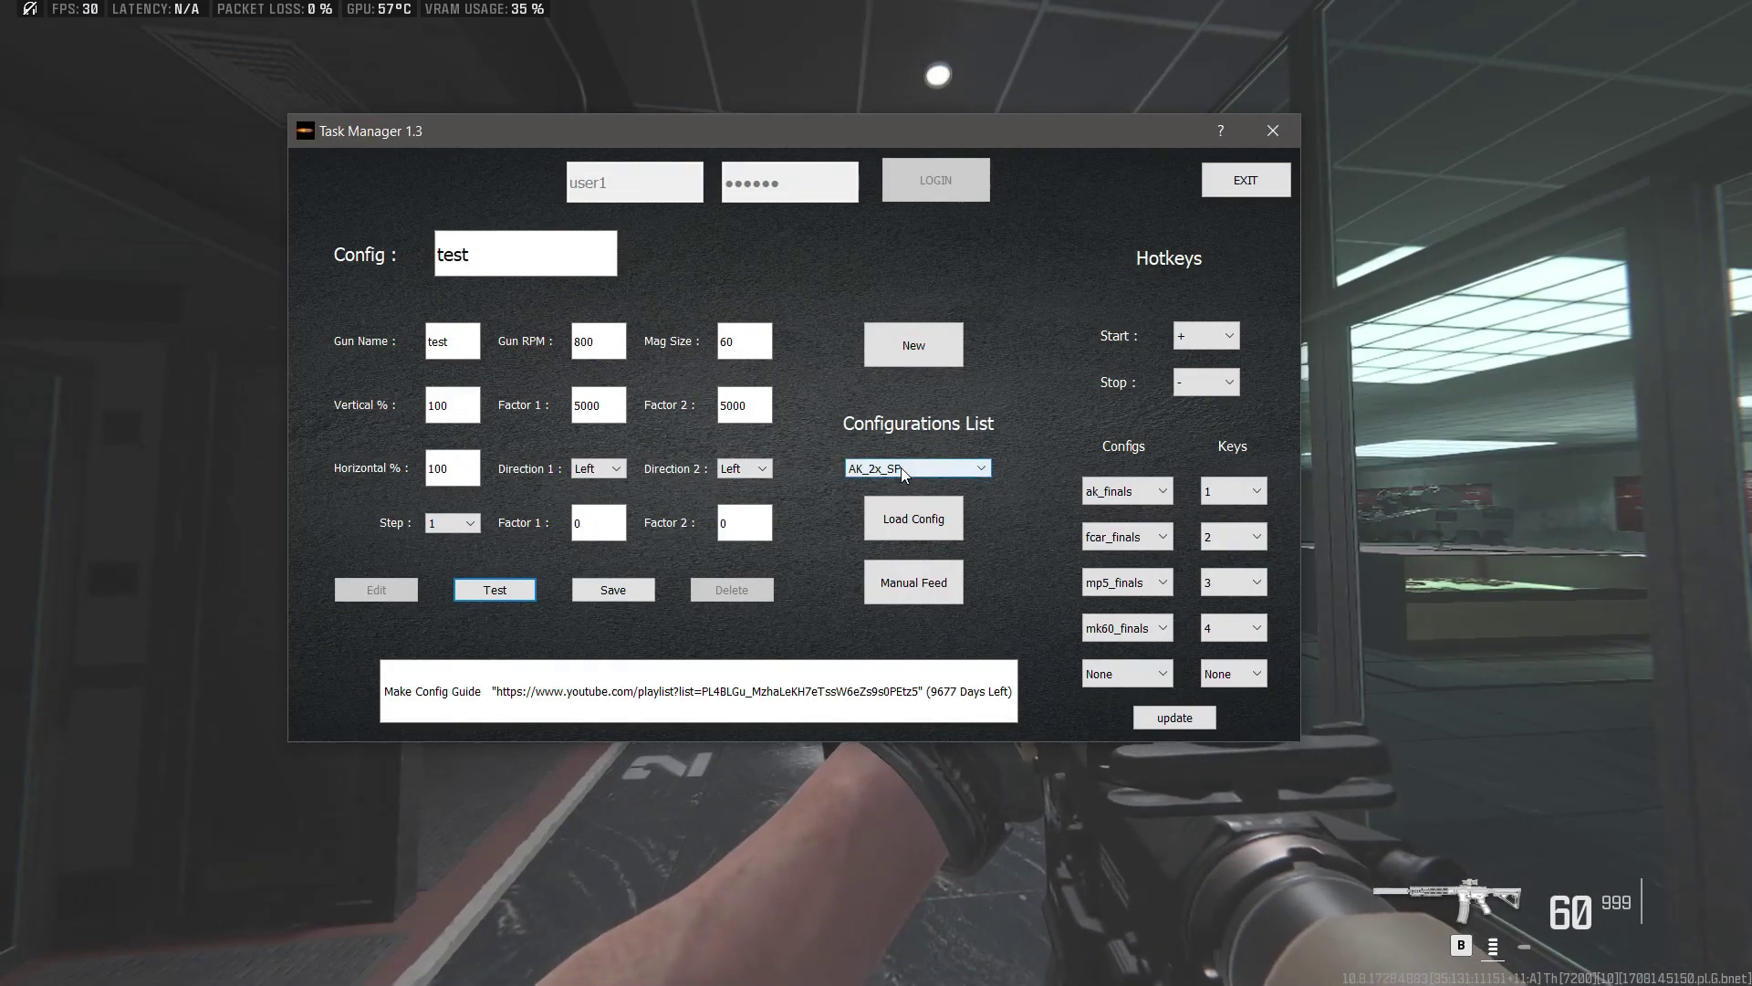
click(902, 470)
scroll(906, 557, down, 5)
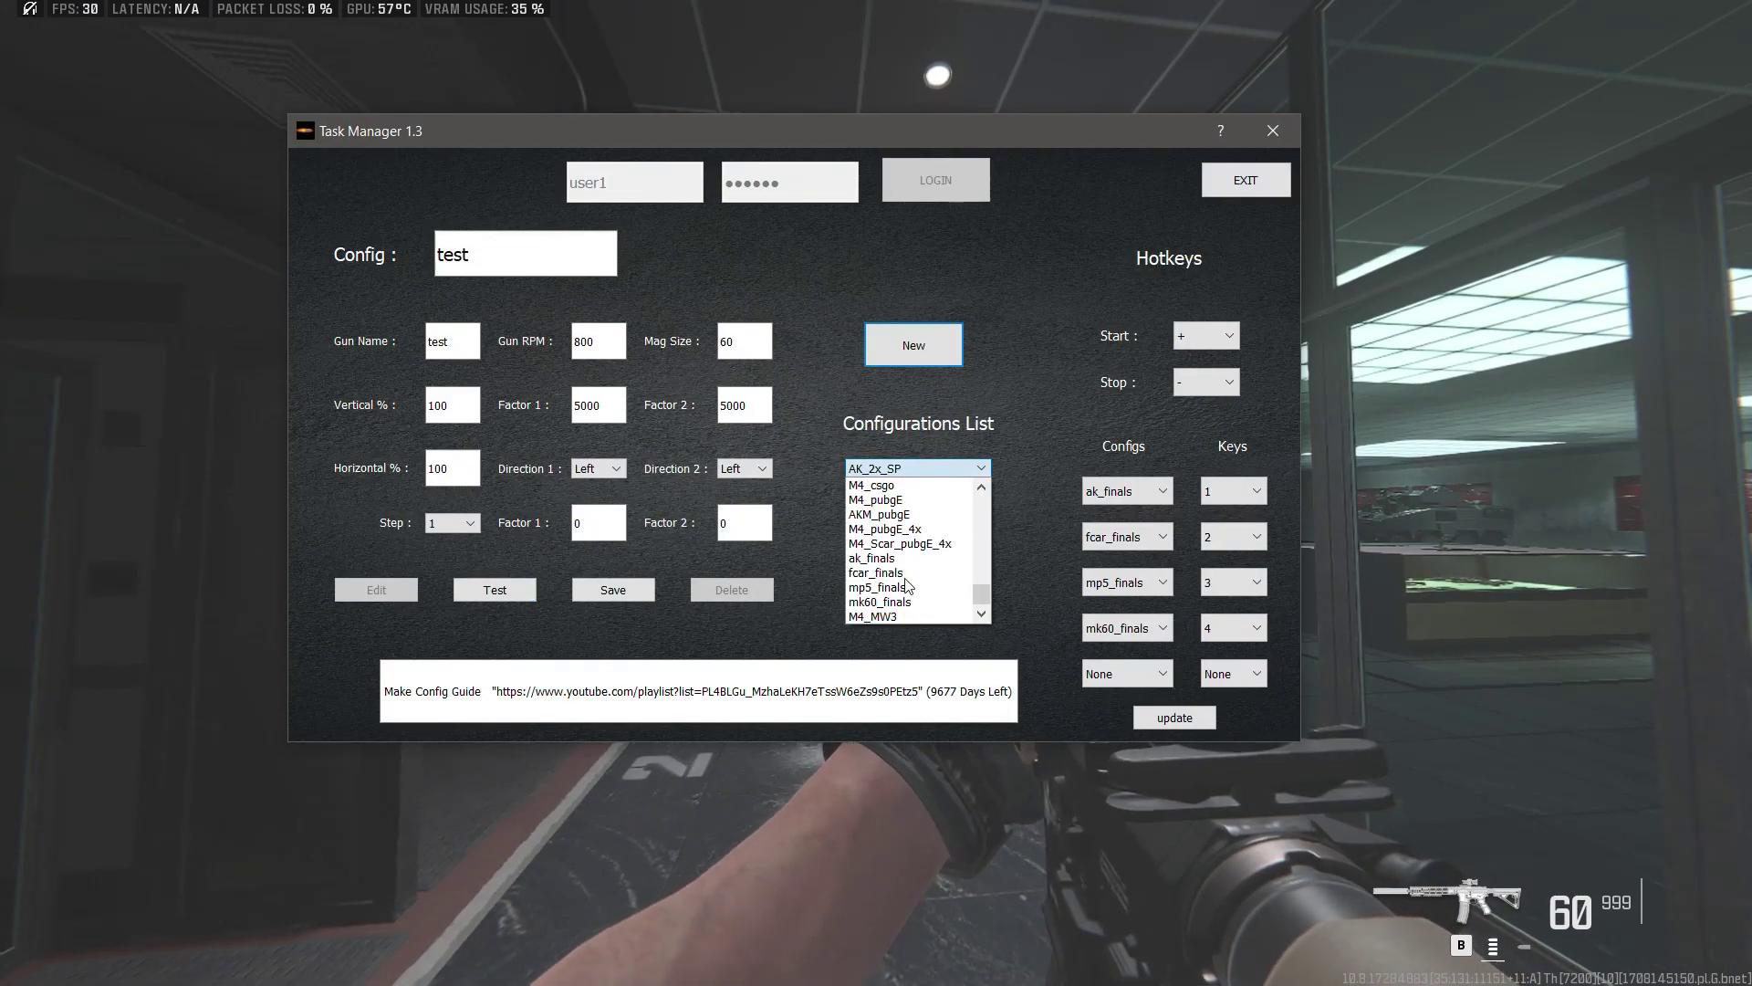
click(891, 618)
click(897, 520)
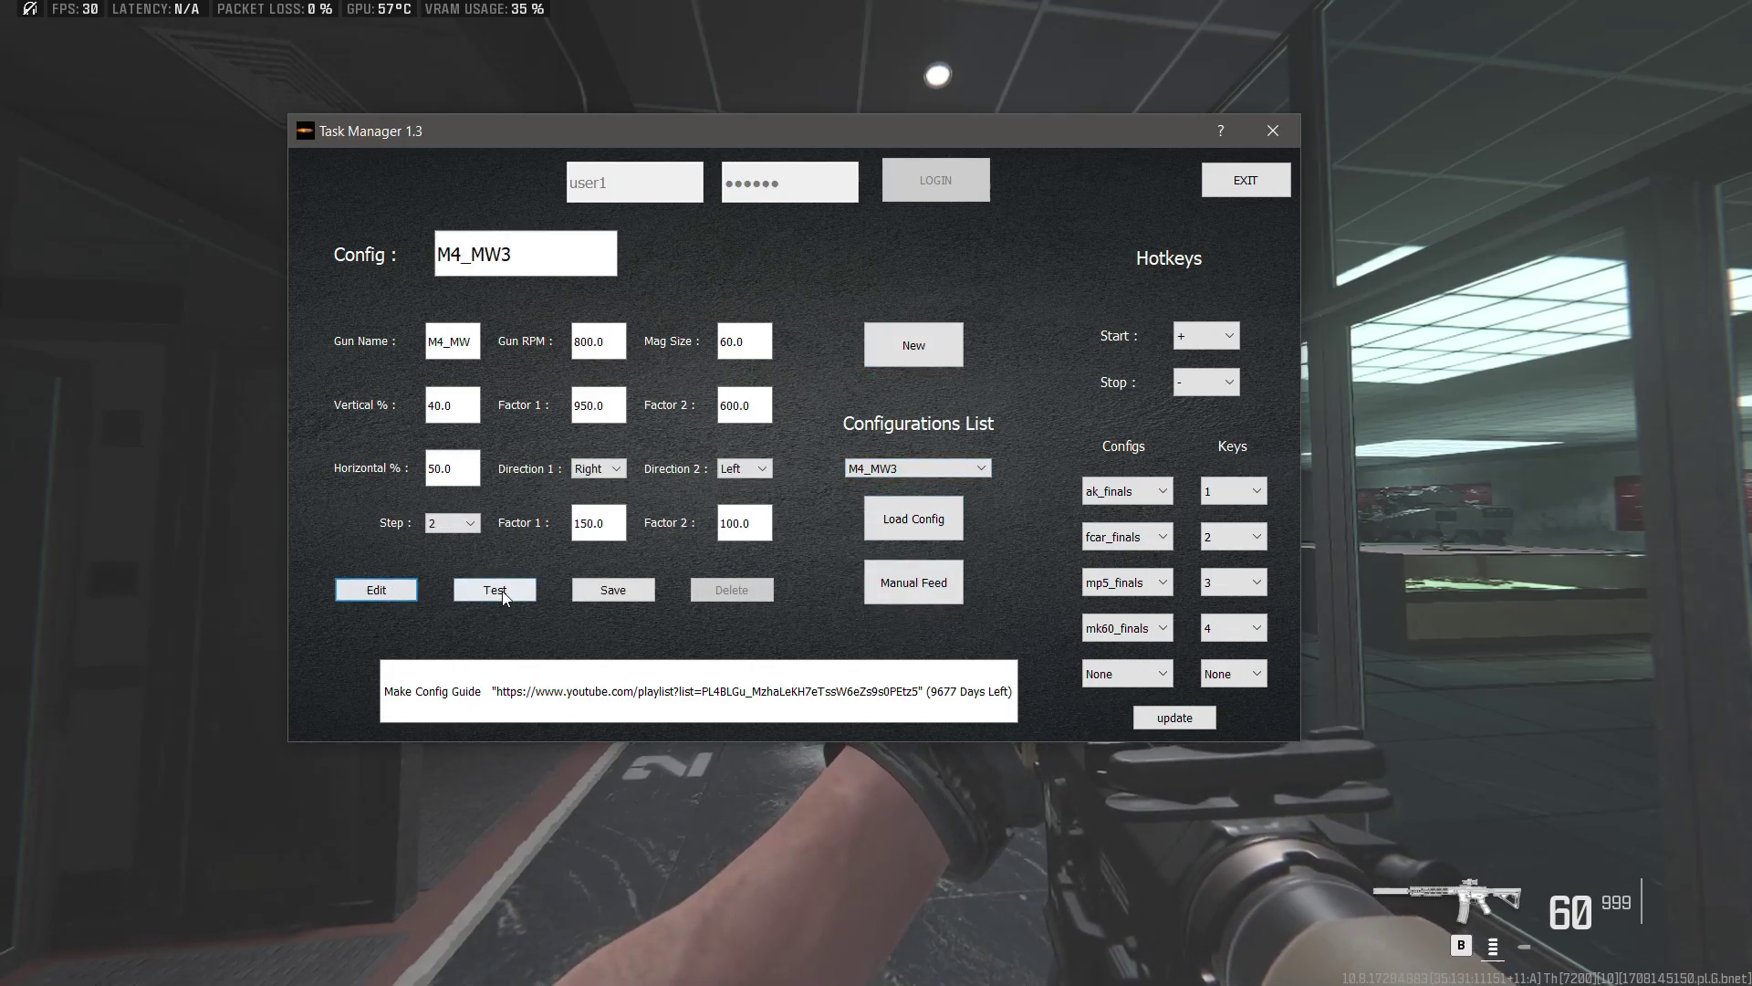
Step: Back in the game, empty a scoped magazine with M4_MW3 active and reload
key(alt+Tab)
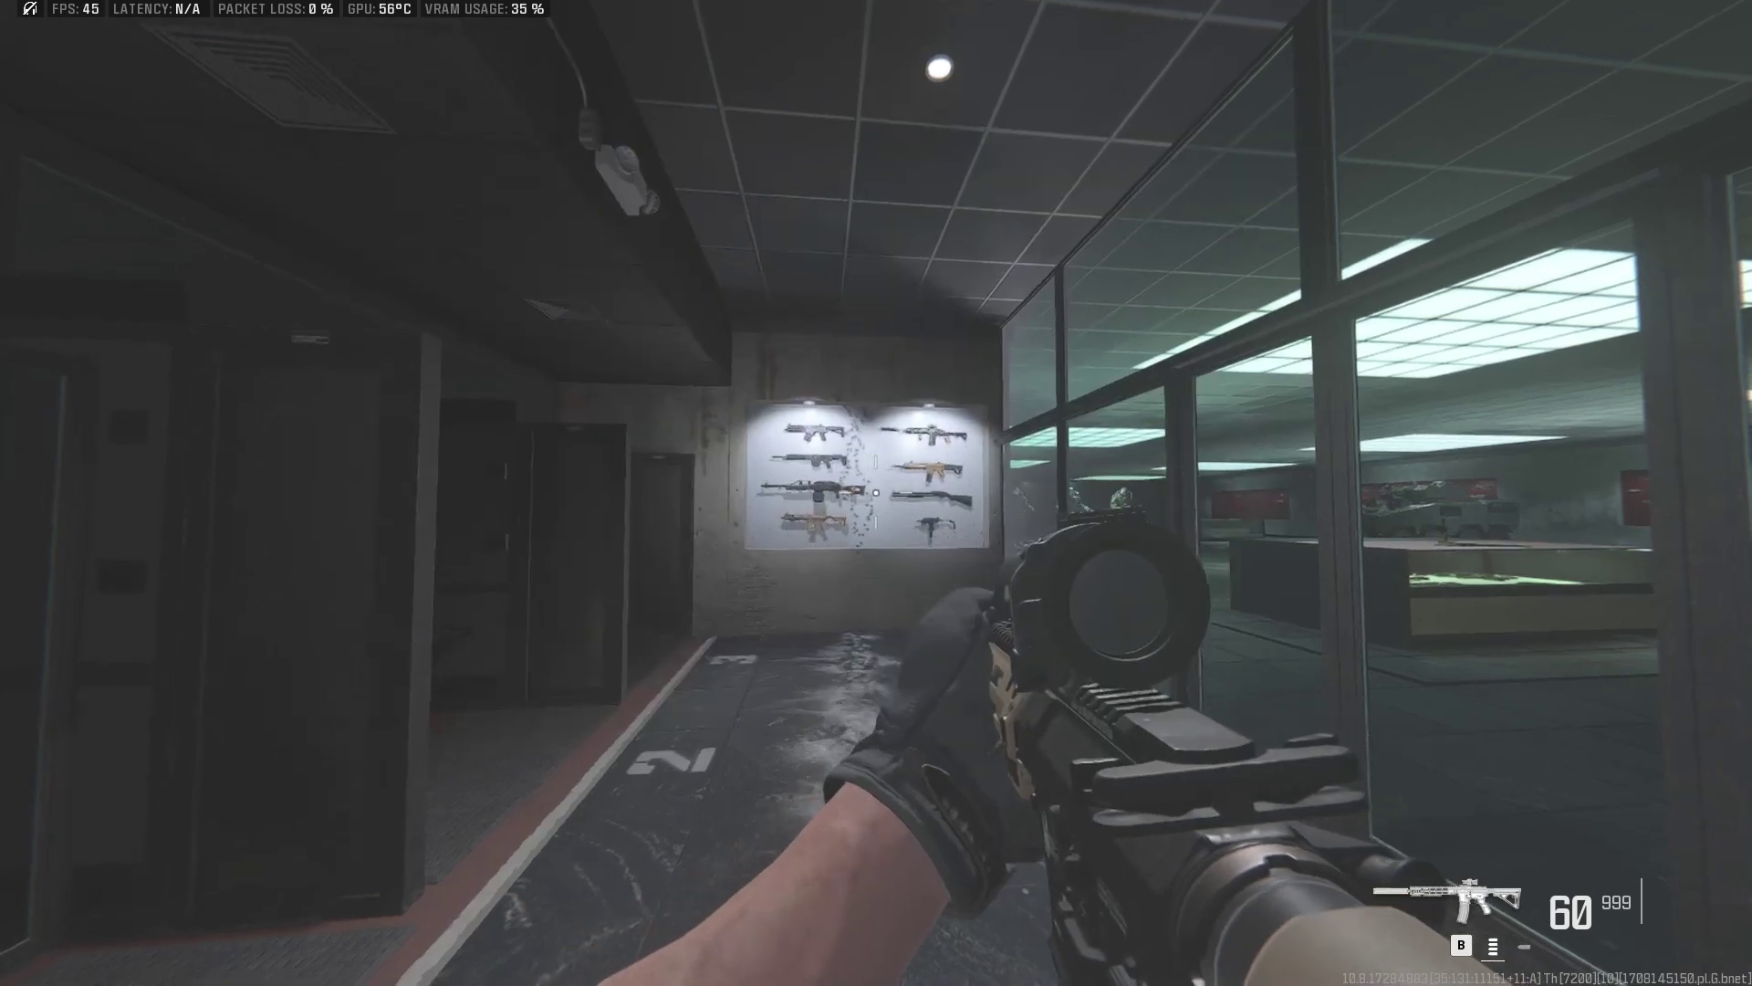
right_click(876, 493)
drag(876, 493, 876, 492)
key(r)
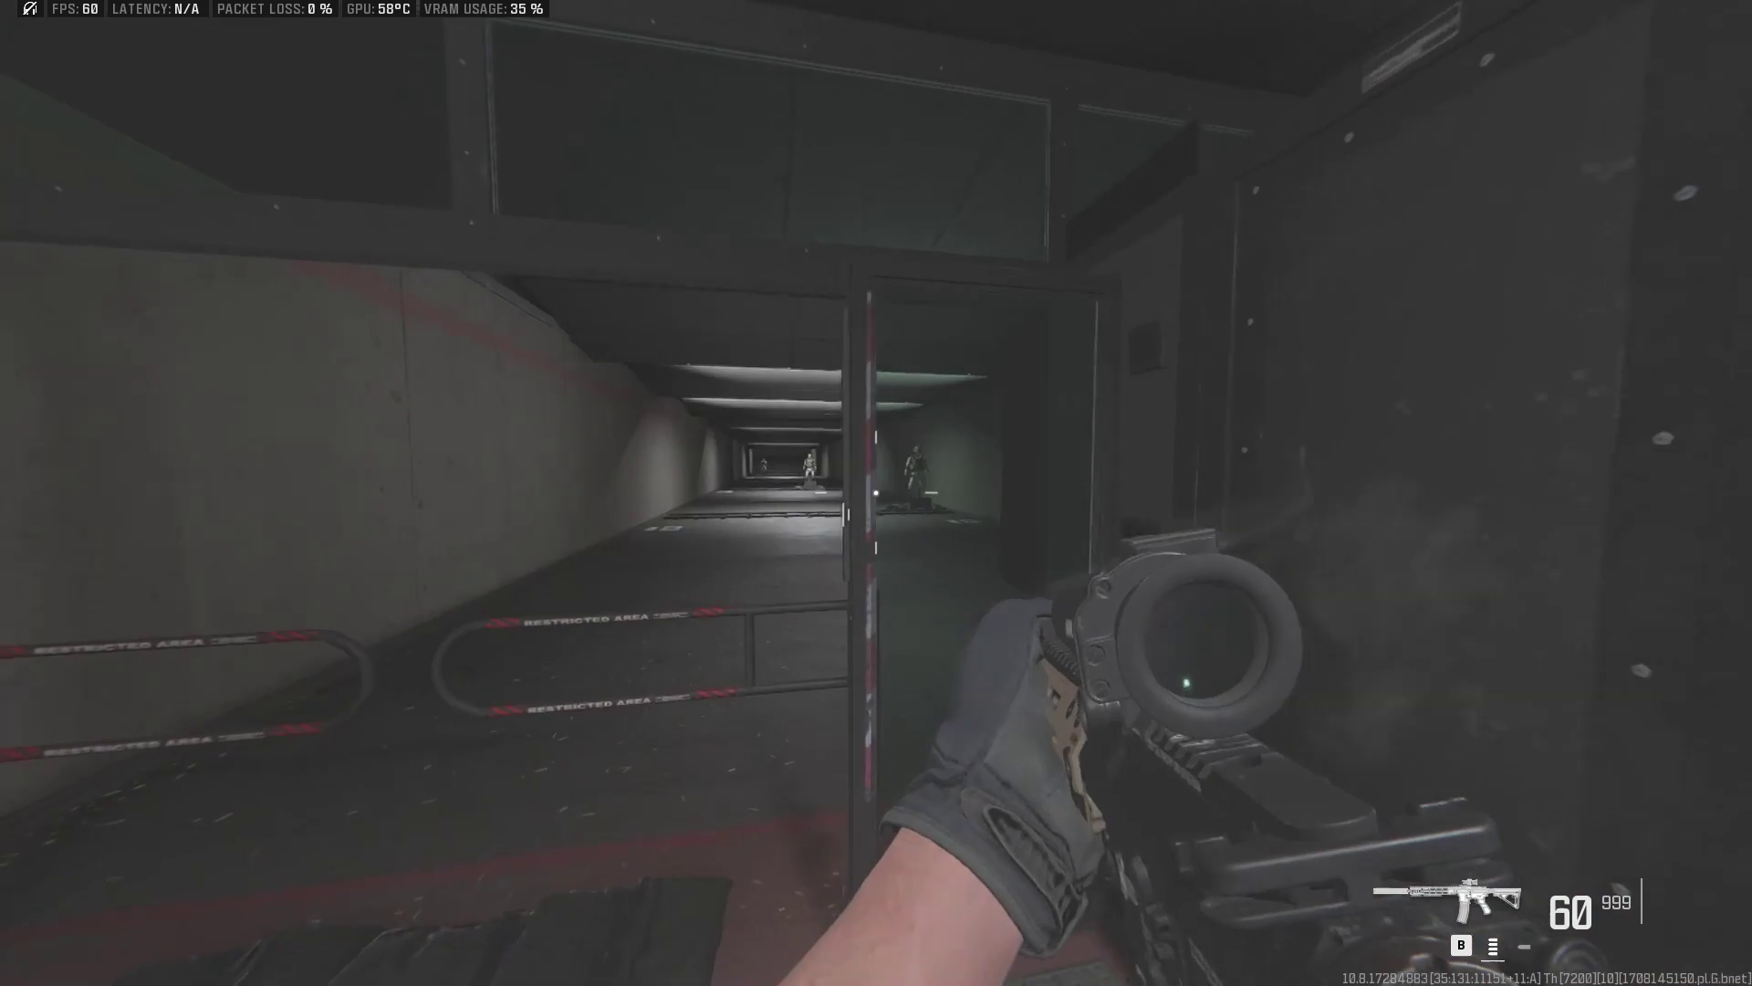
Step: Fire two more scoped magazines at the range targets, reloading after each, reaching 3 kills
right_click(876, 493)
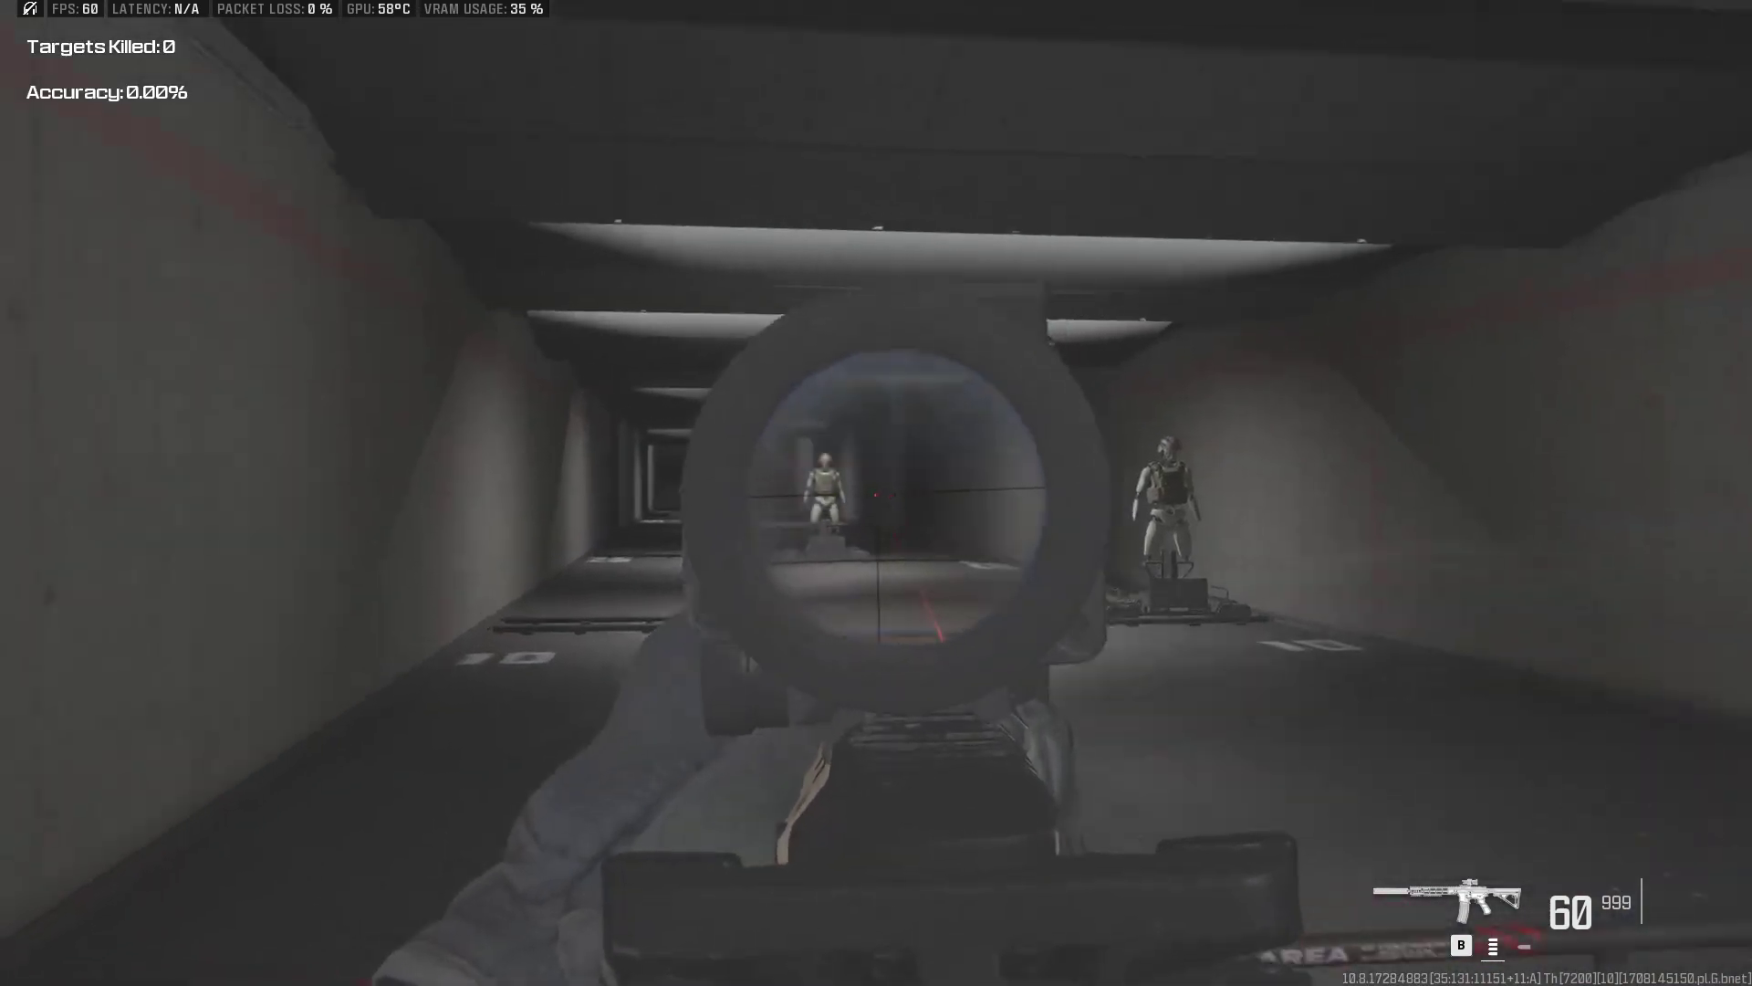
drag(876, 493, 876, 493)
key(r)
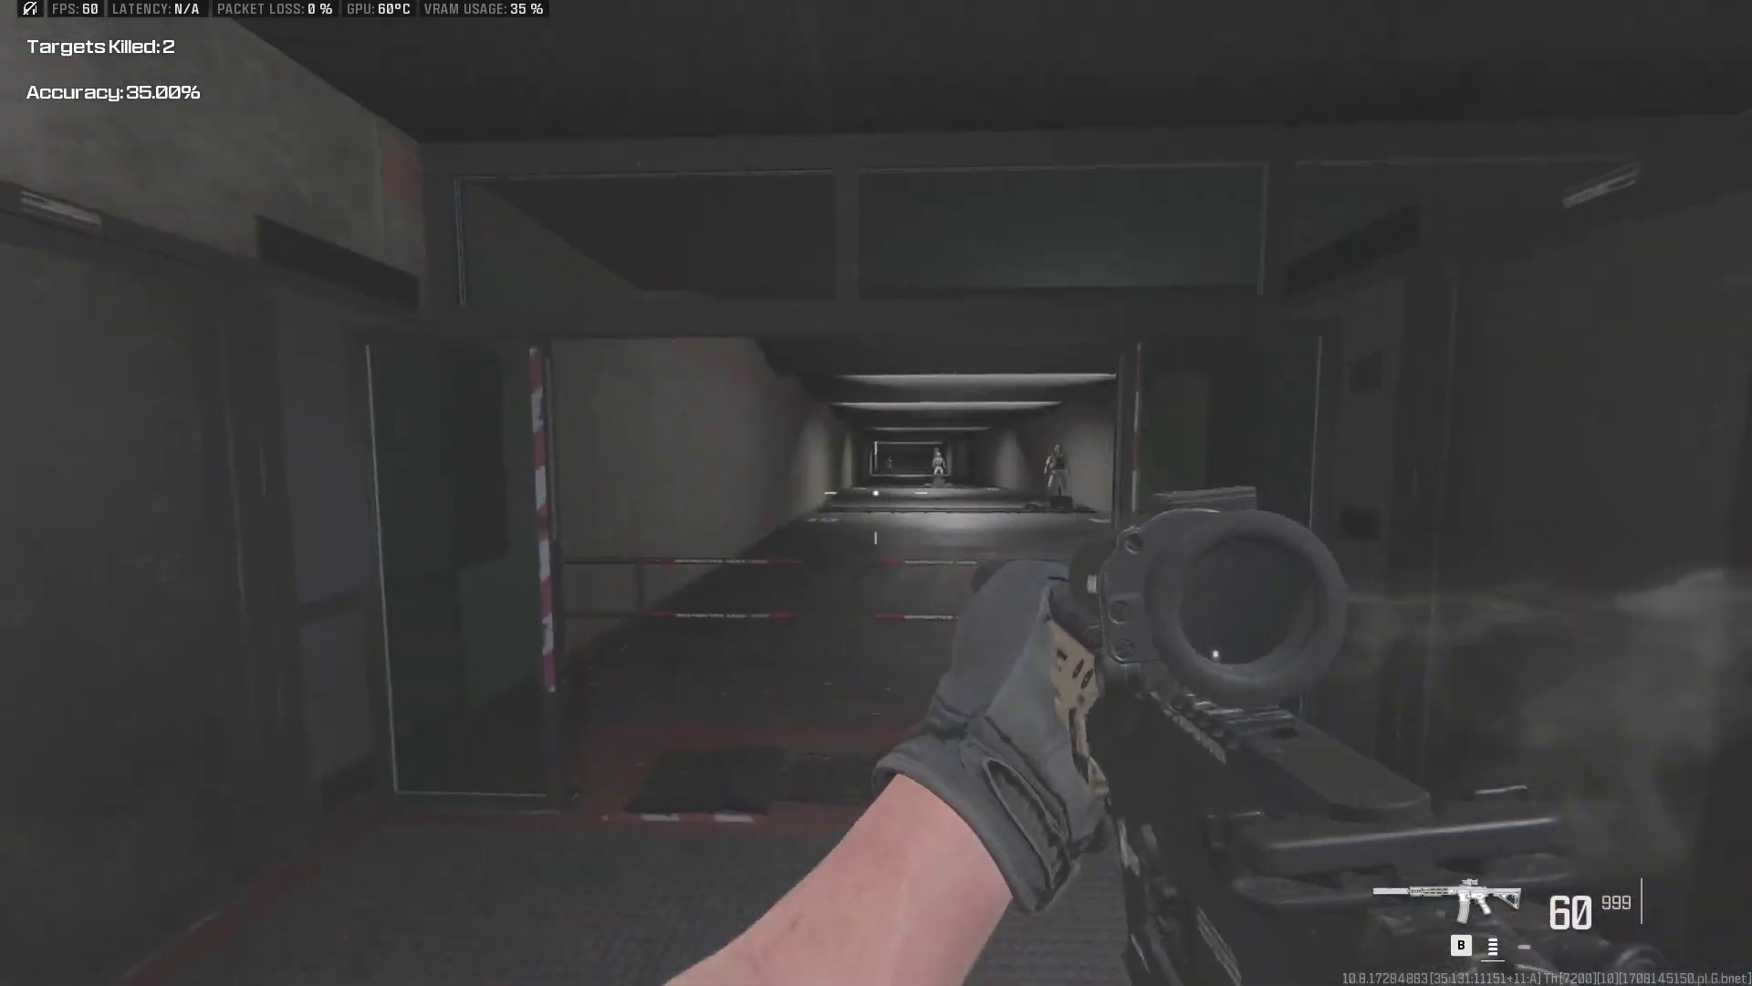
right_click(877, 493)
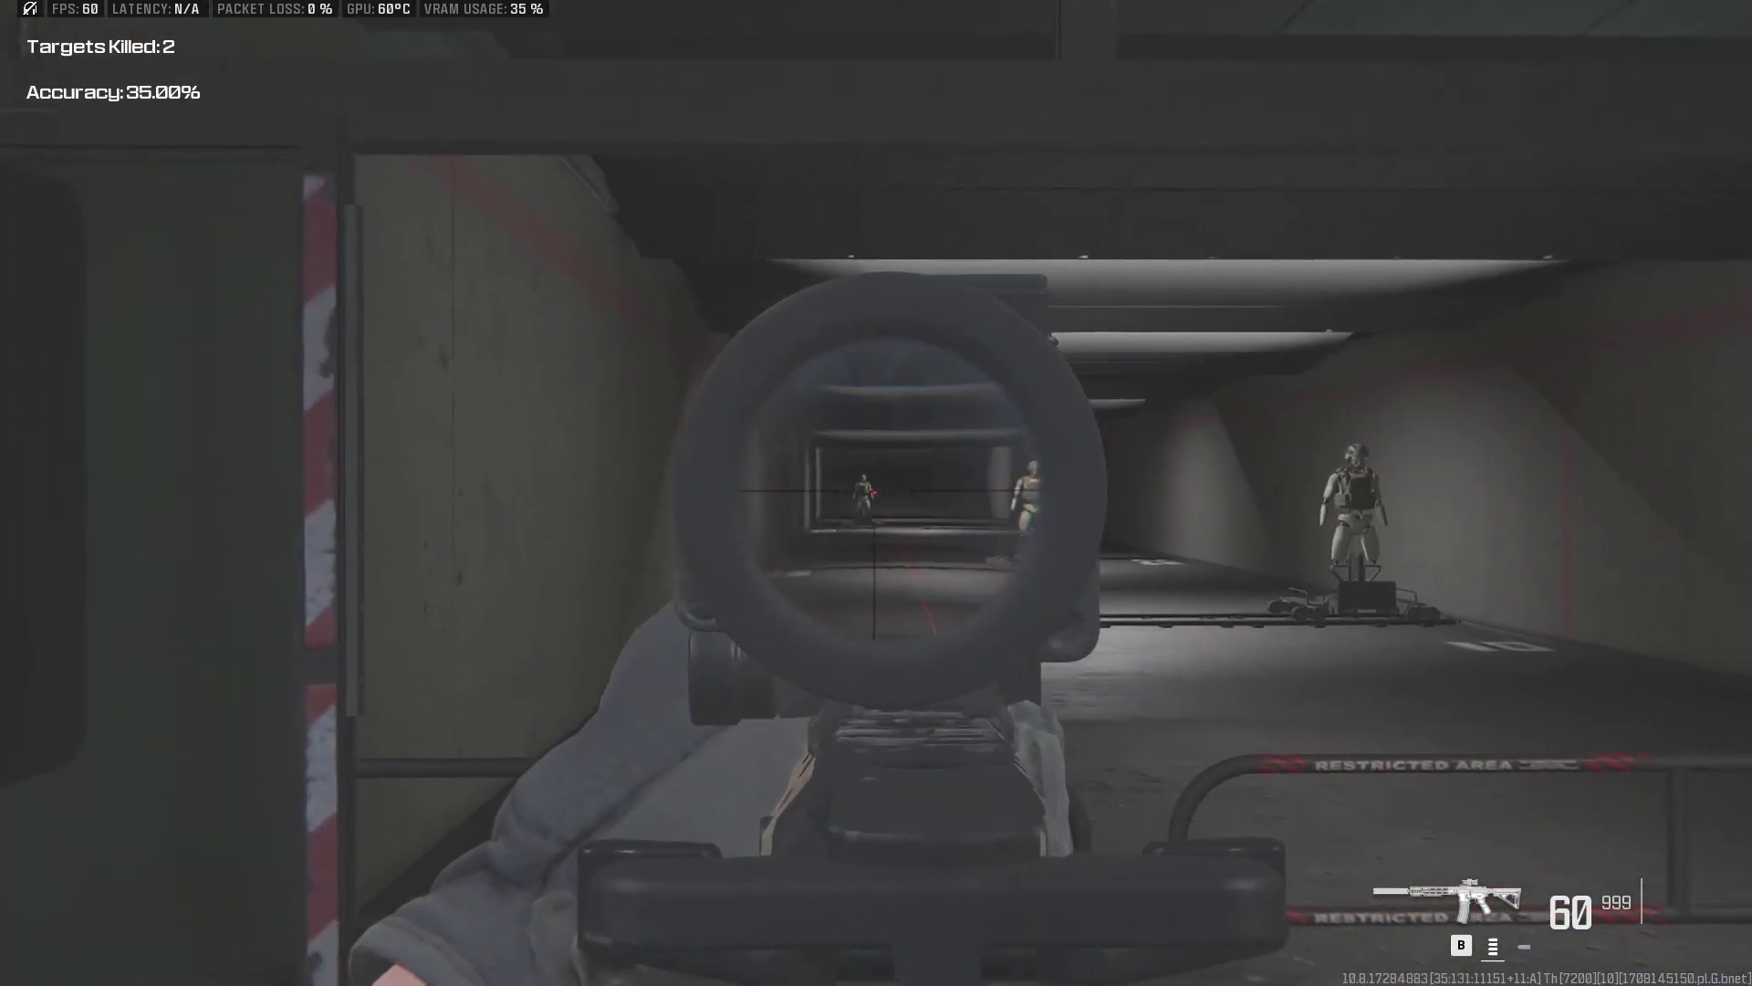
drag(877, 493, 876, 493)
key(r)
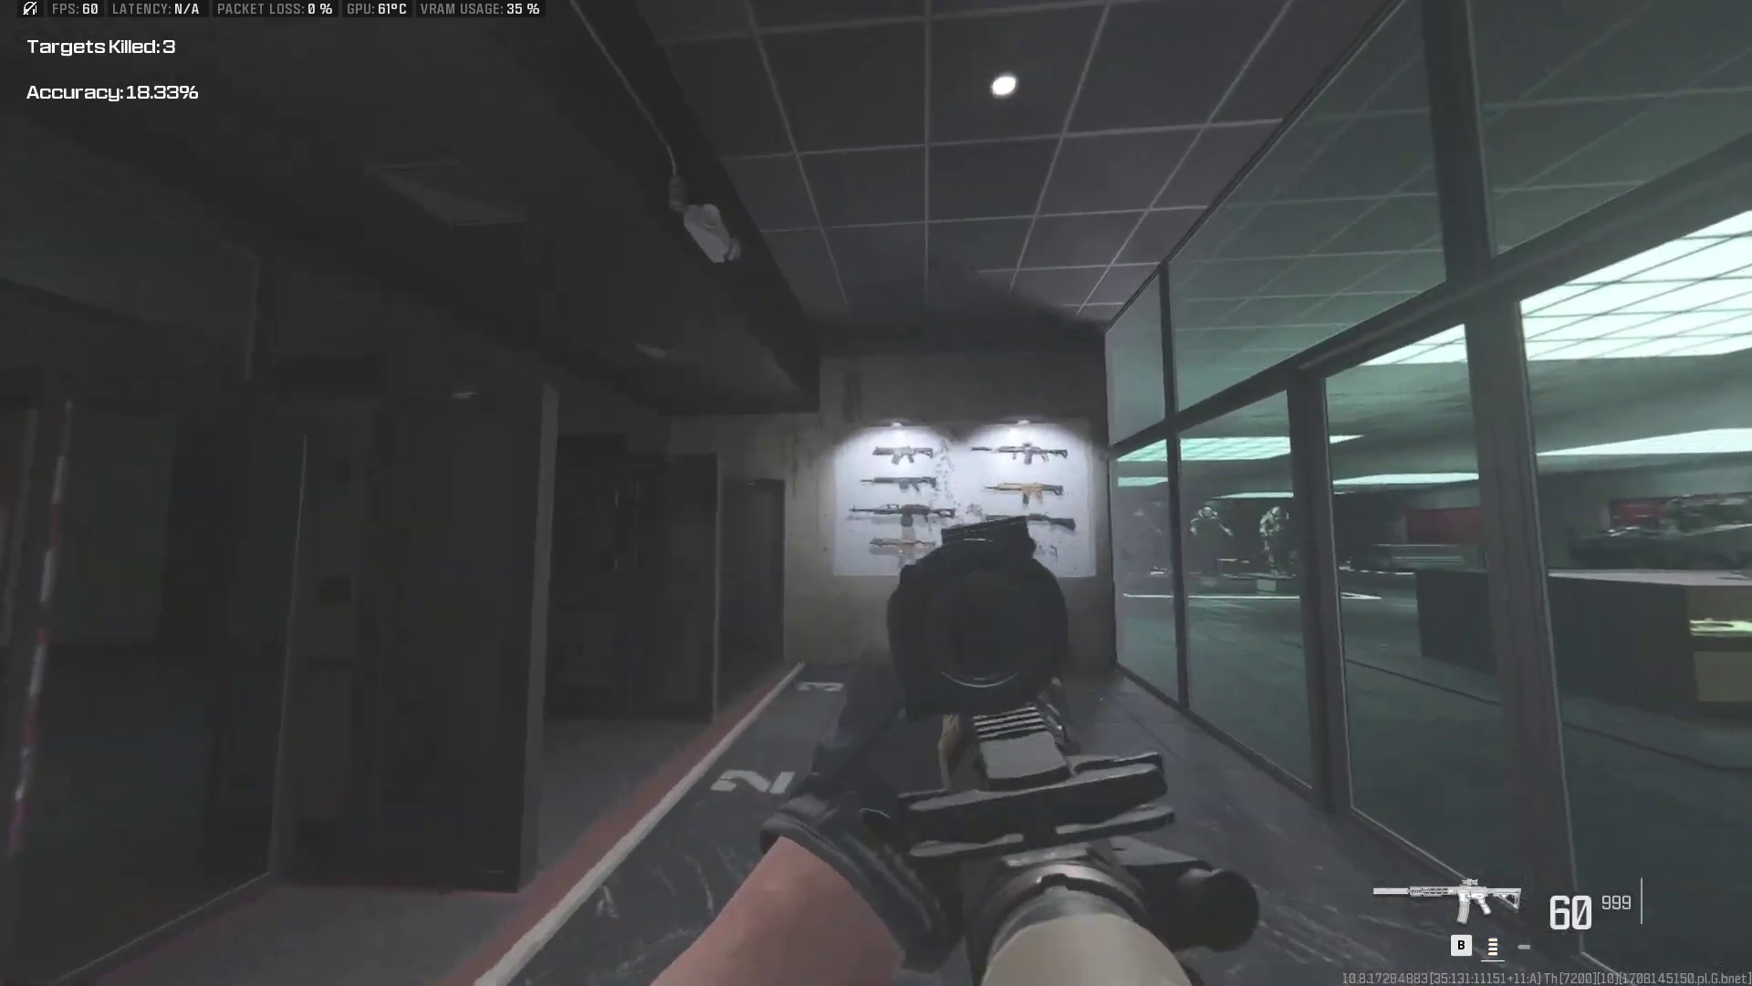
Step: Spray another scoped M4 magazine into the weapon wall, dropping accuracy to 12.22%
right_click(876, 493)
drag(876, 493, 876, 493)
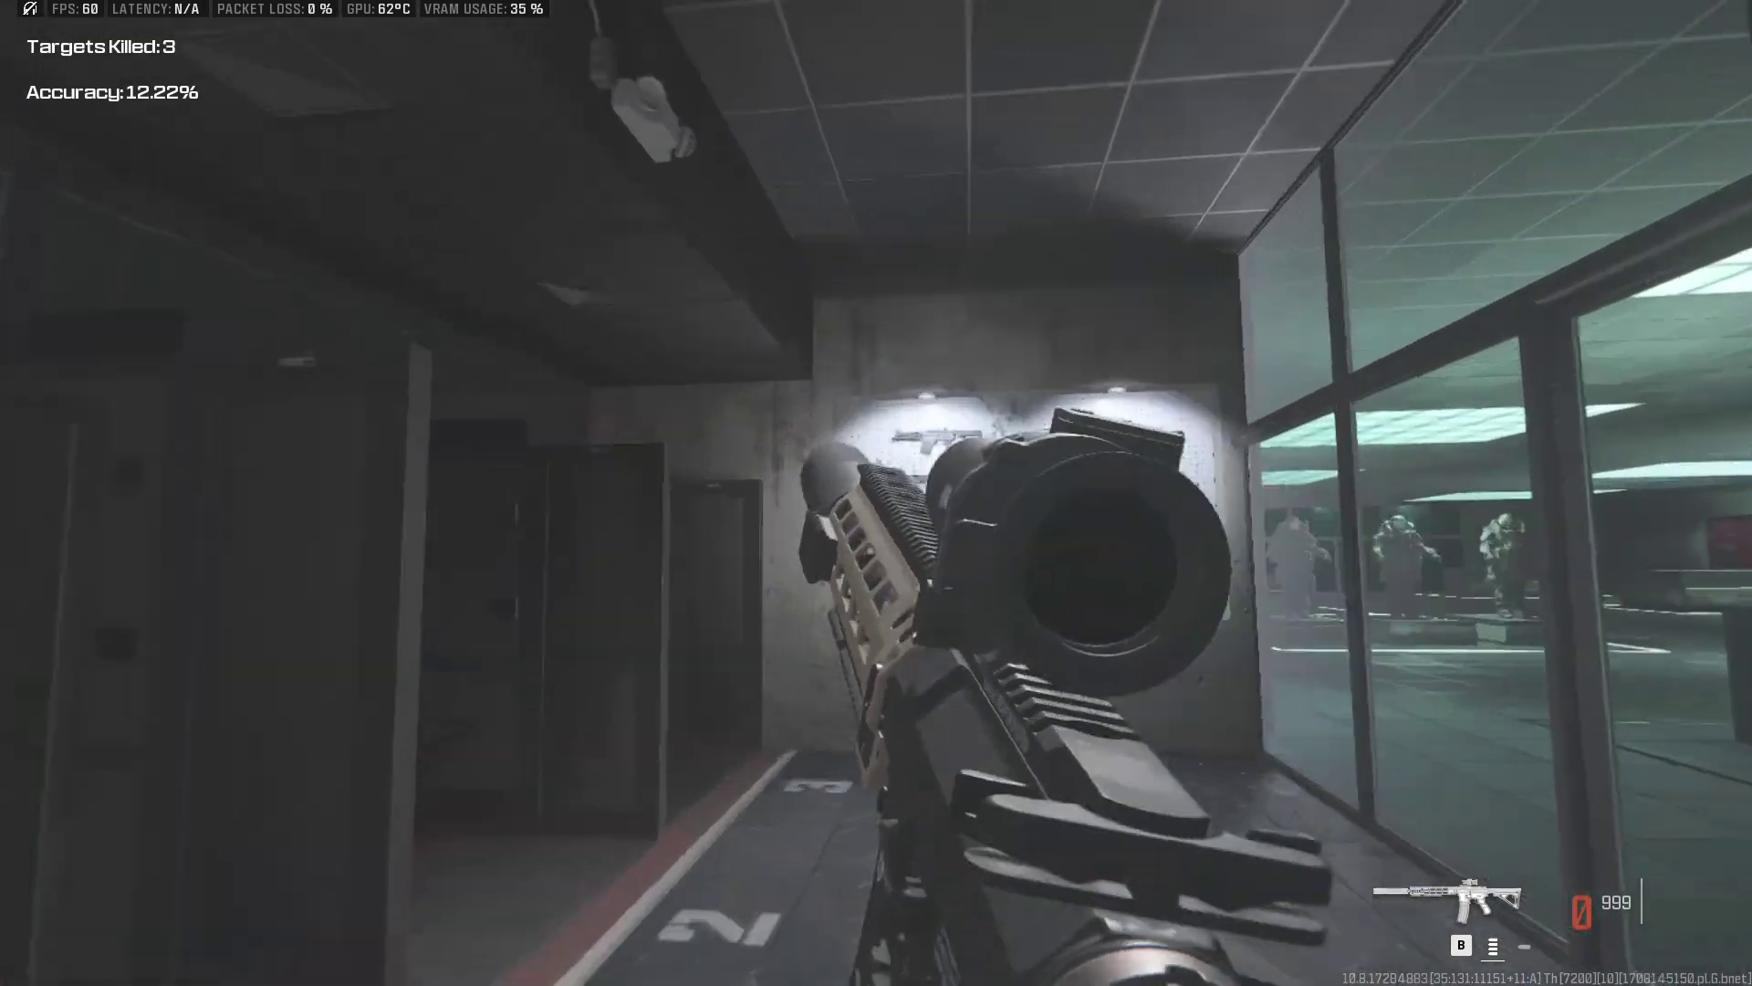